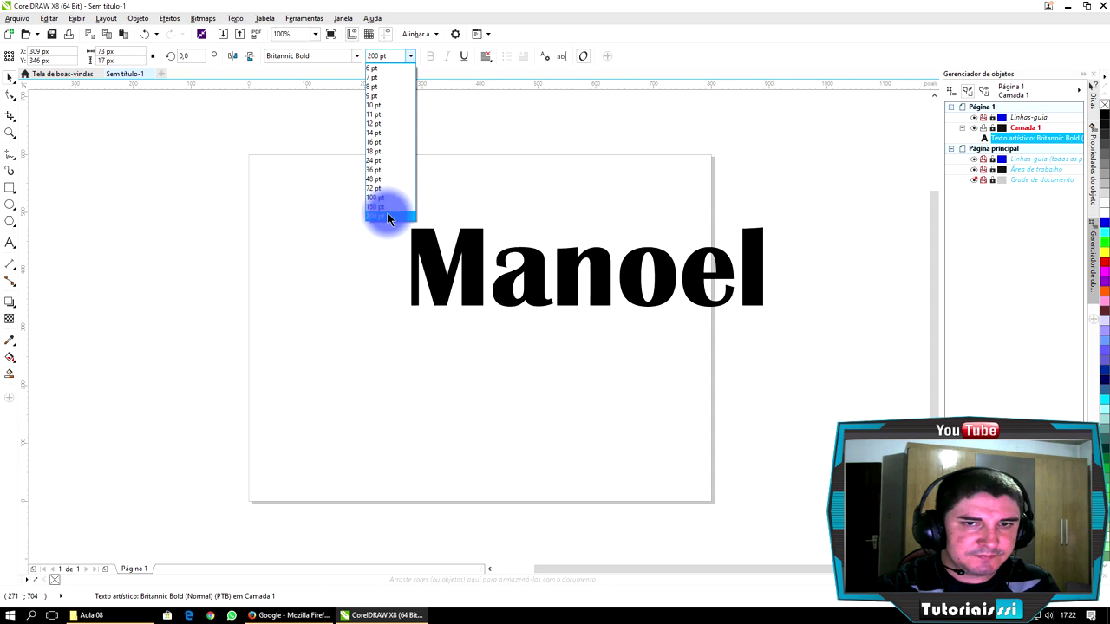
Set the text's font size to 200 pt and move it to the middle of the page.
left_click(388, 219)
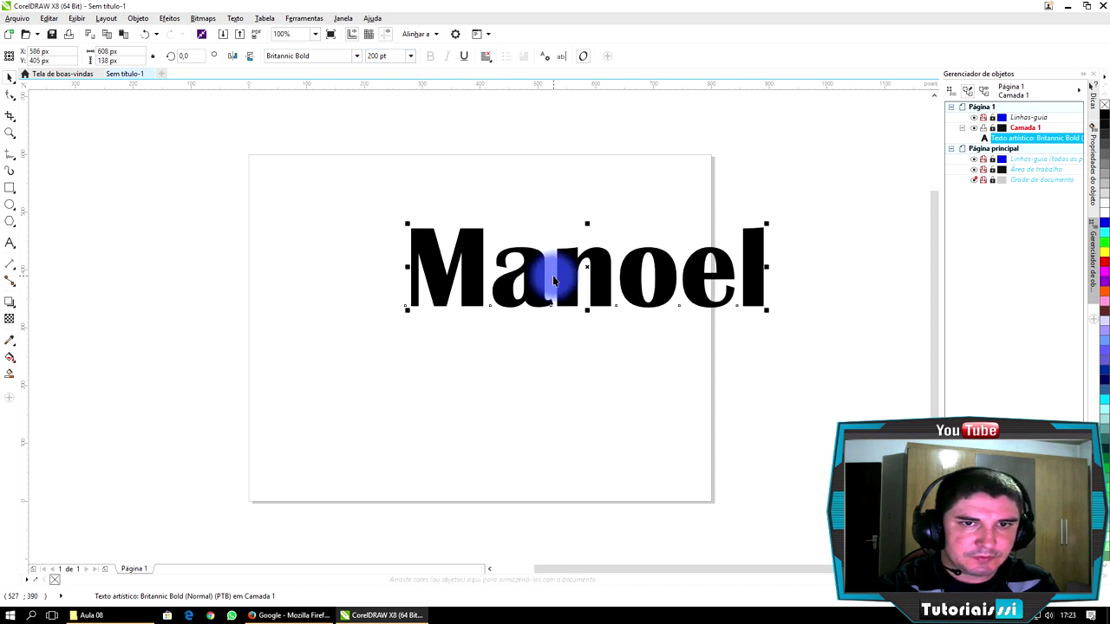
left_click_drag(561, 288, 443, 340)
left_click(503, 171)
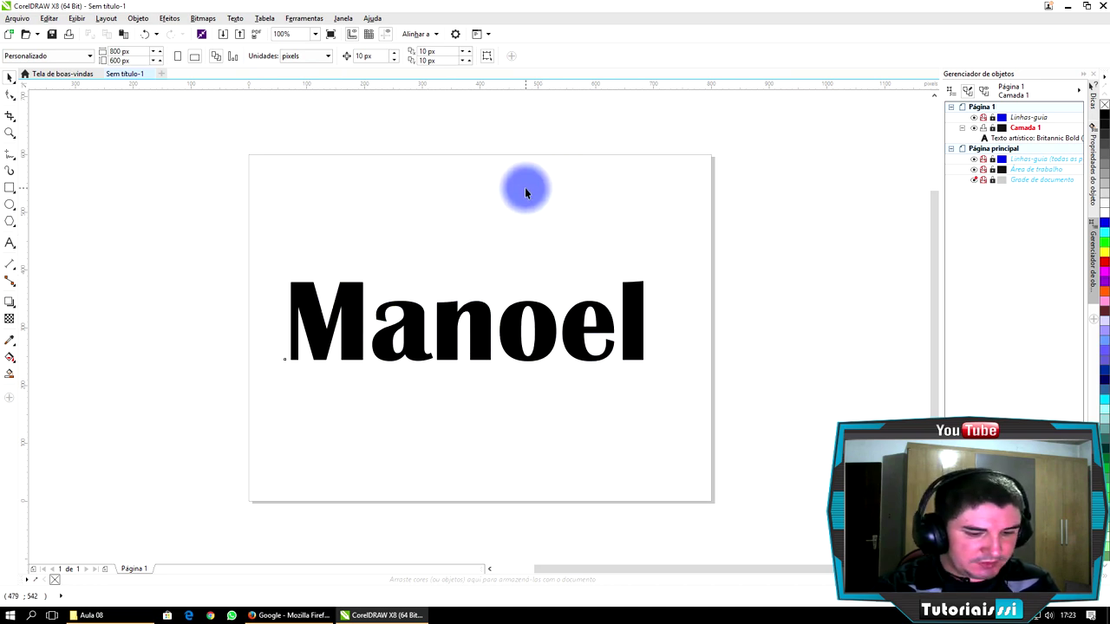
key("ctrl+i")
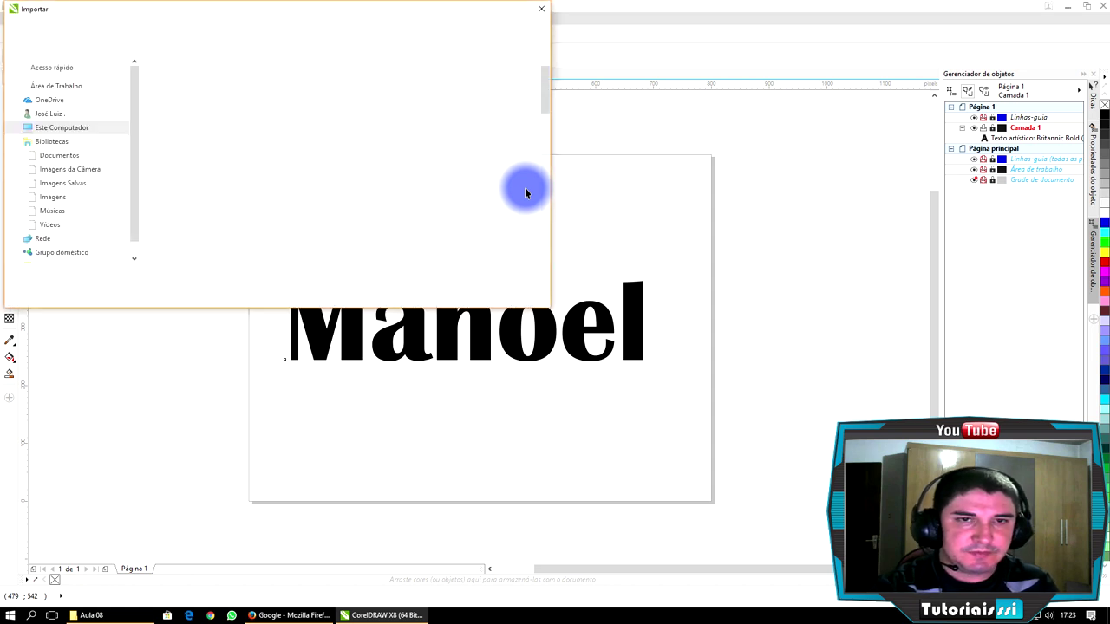
left_click(545, 10)
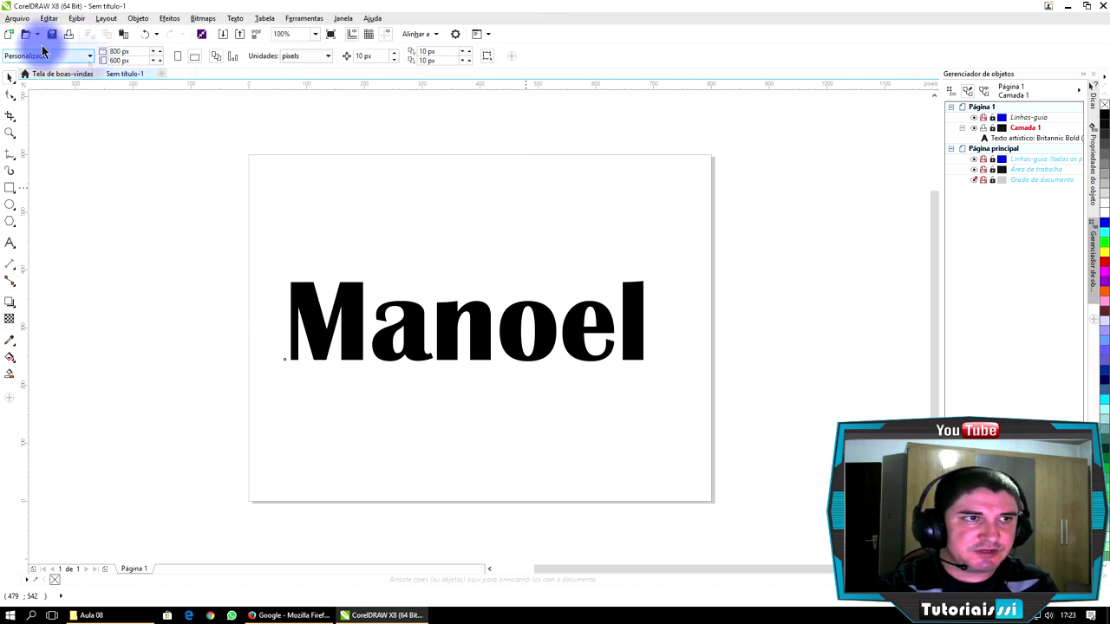
left_click(19, 18)
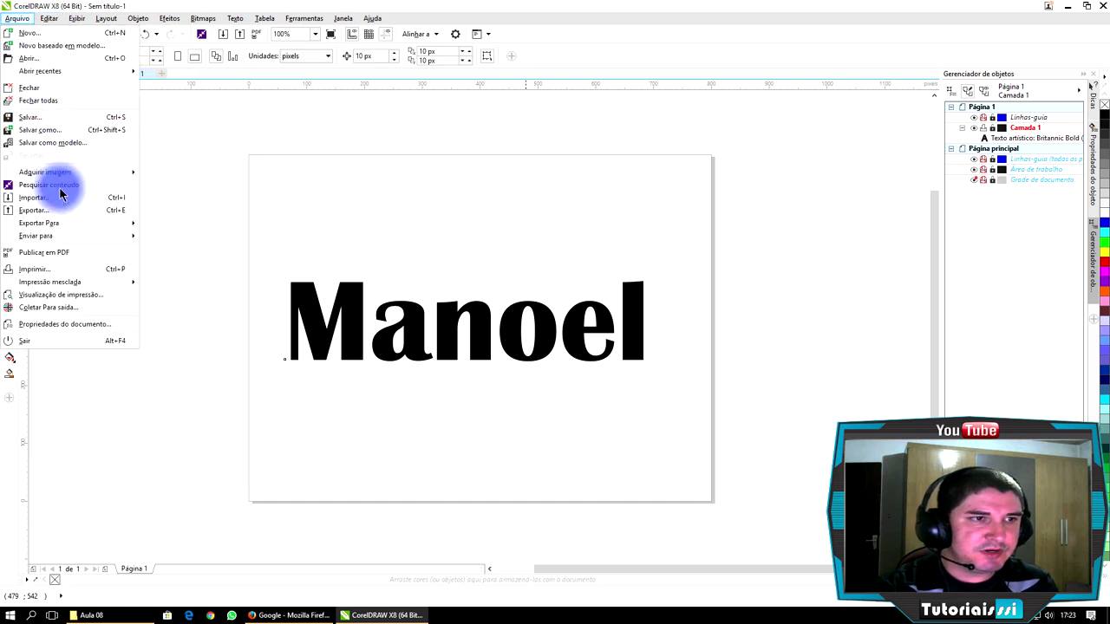
left_click(57, 199)
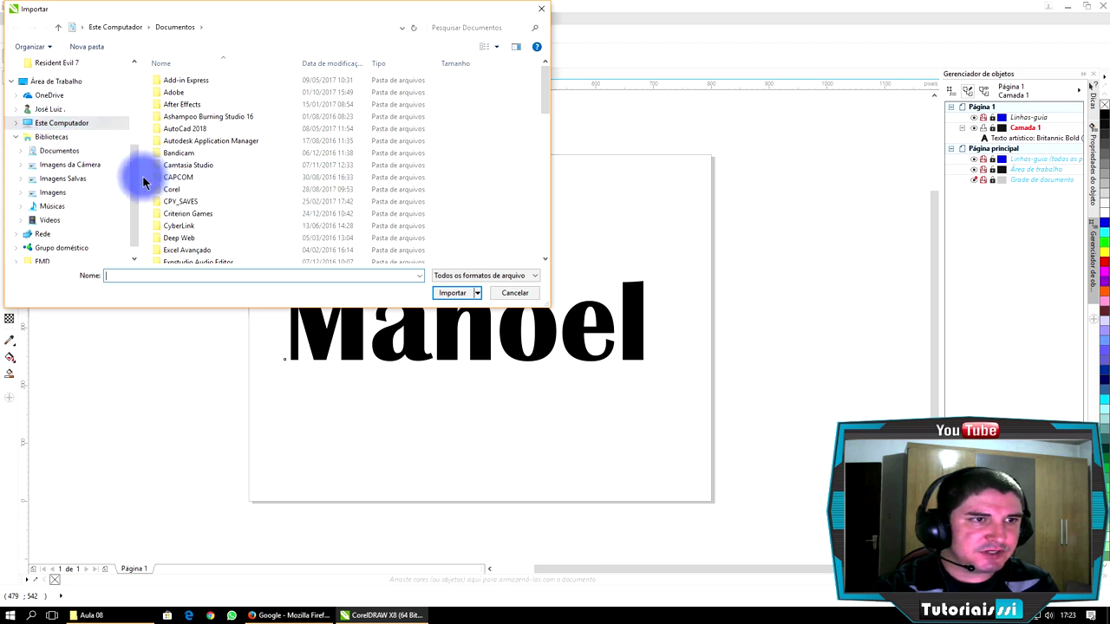
mouse_move(132, 181)
left_mouse_down()
mouse_move(124, 161)
mouse_move(136, 211)
mouse_move(129, 168)
left_mouse_up()
left_click(539, 10)
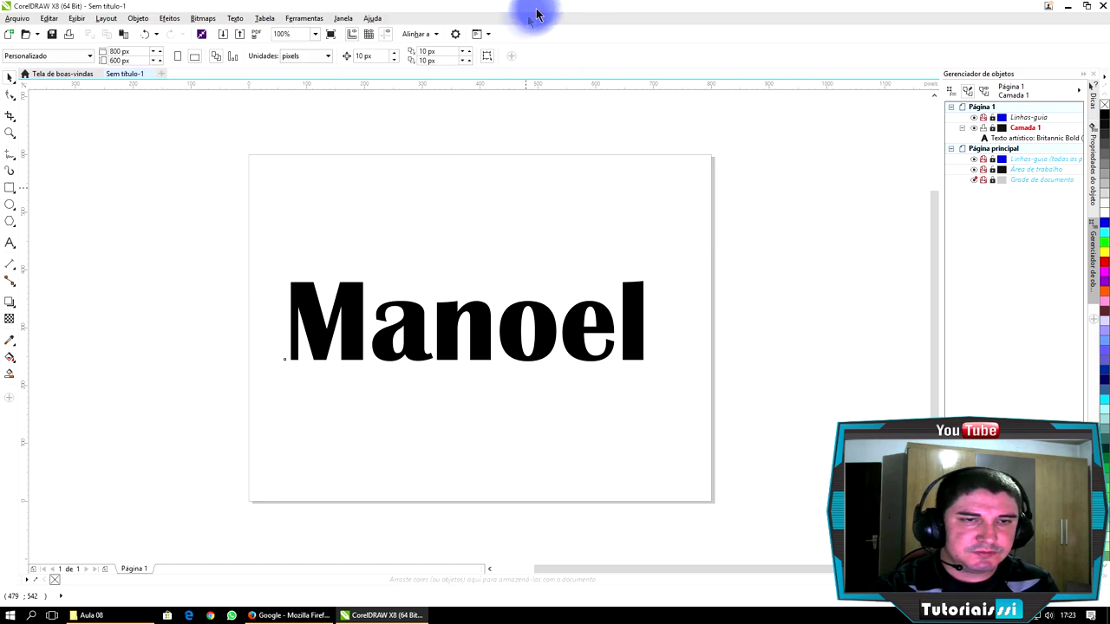
Switch to File Explorer, copy the path of the Aula 08 folder, and return to CorelDRAW.
left_click(89, 615)
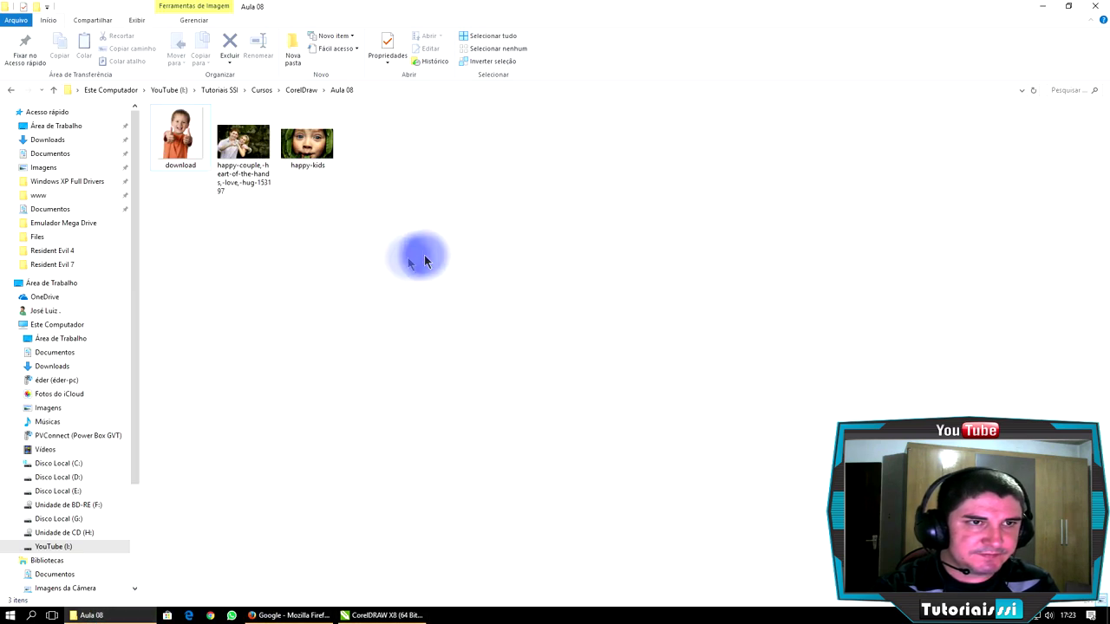
left_click(398, 92)
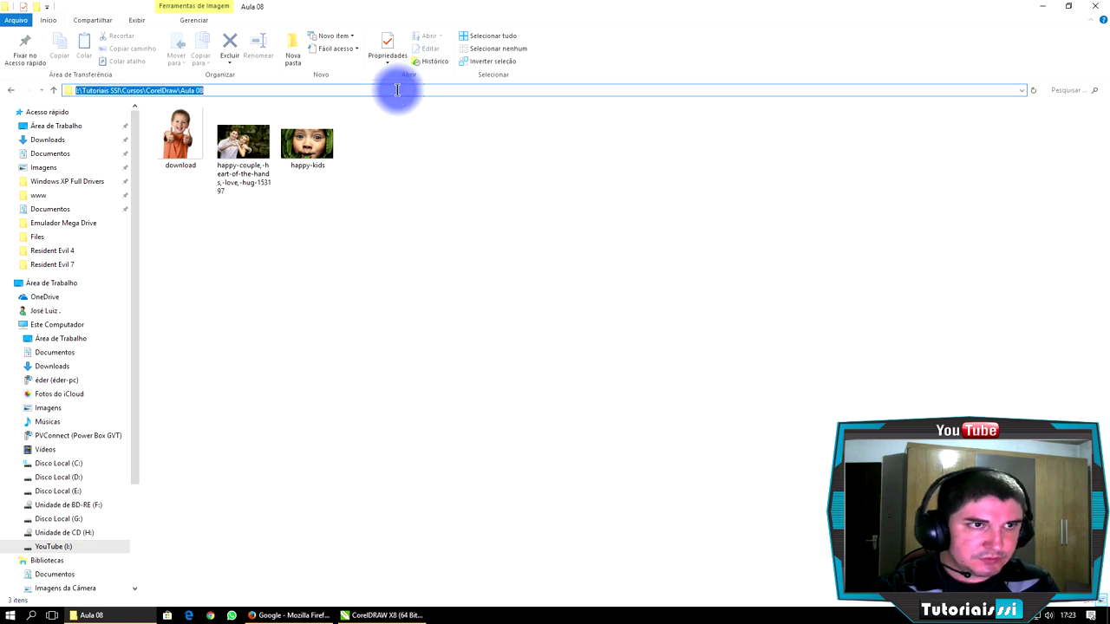
left_click(382, 615)
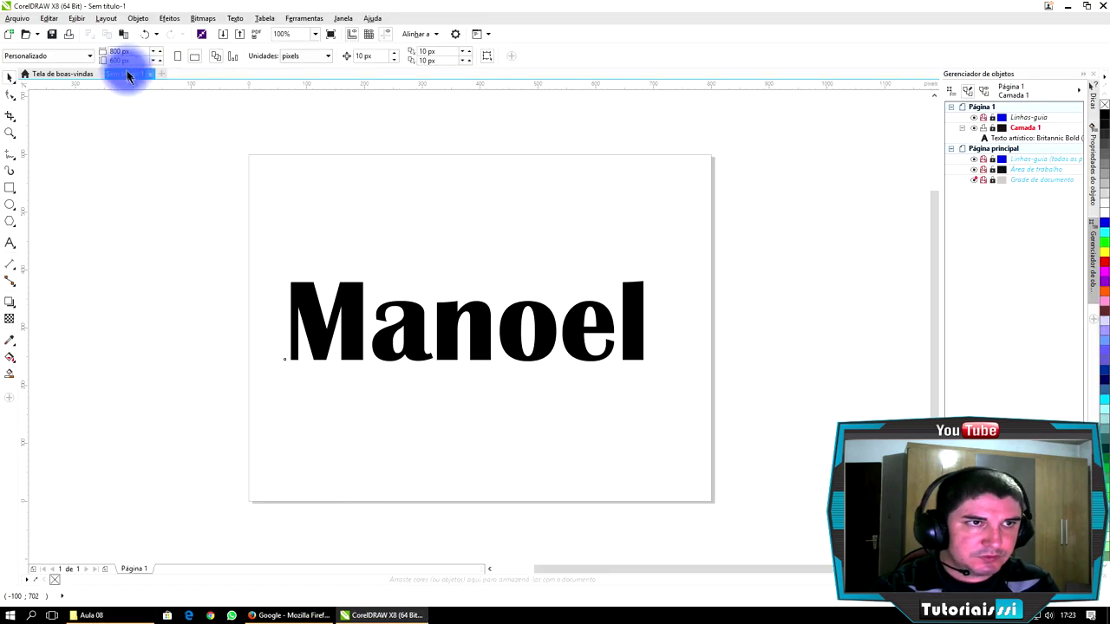
Import happy-kids from the copied Aula 08 folder path and place it over the text at about 563 × 317 px.
key("ctrl+i")
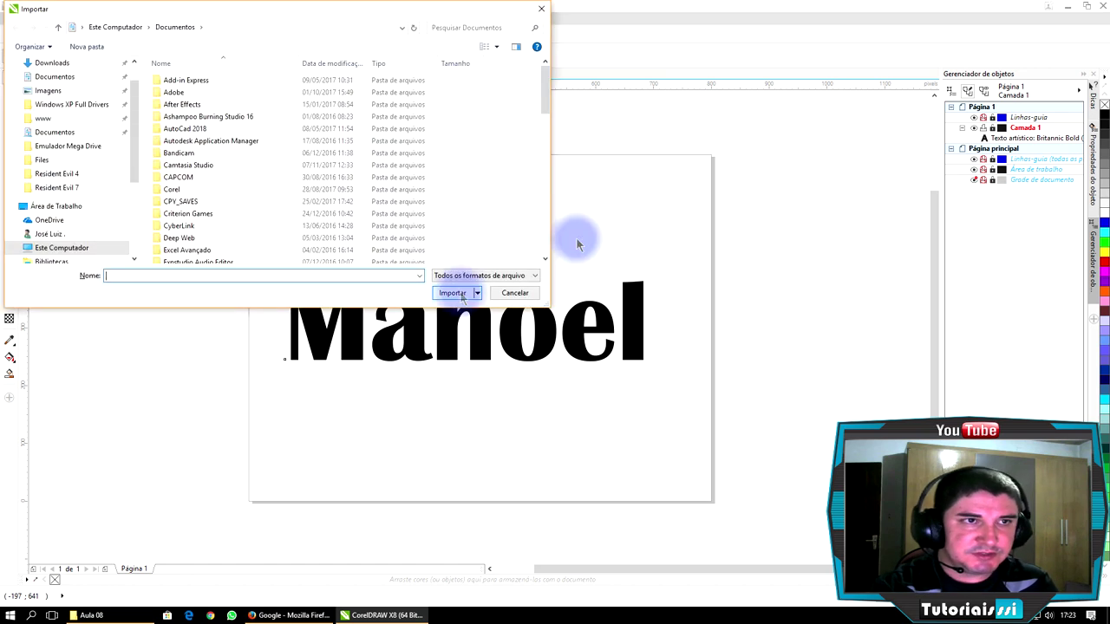
left_click(281, 30)
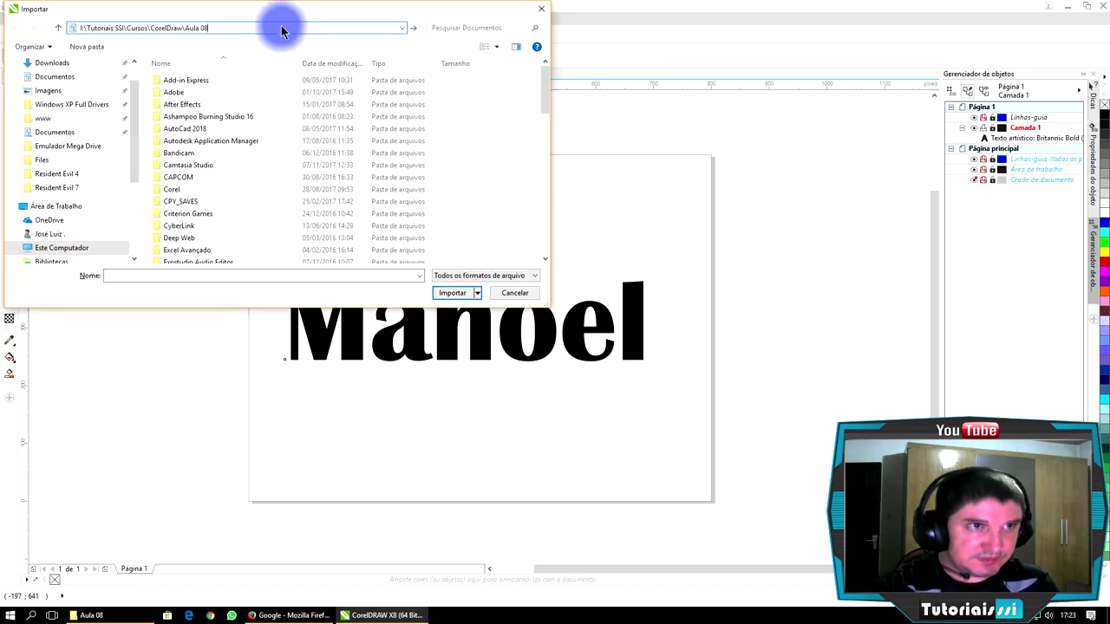
key("Return")
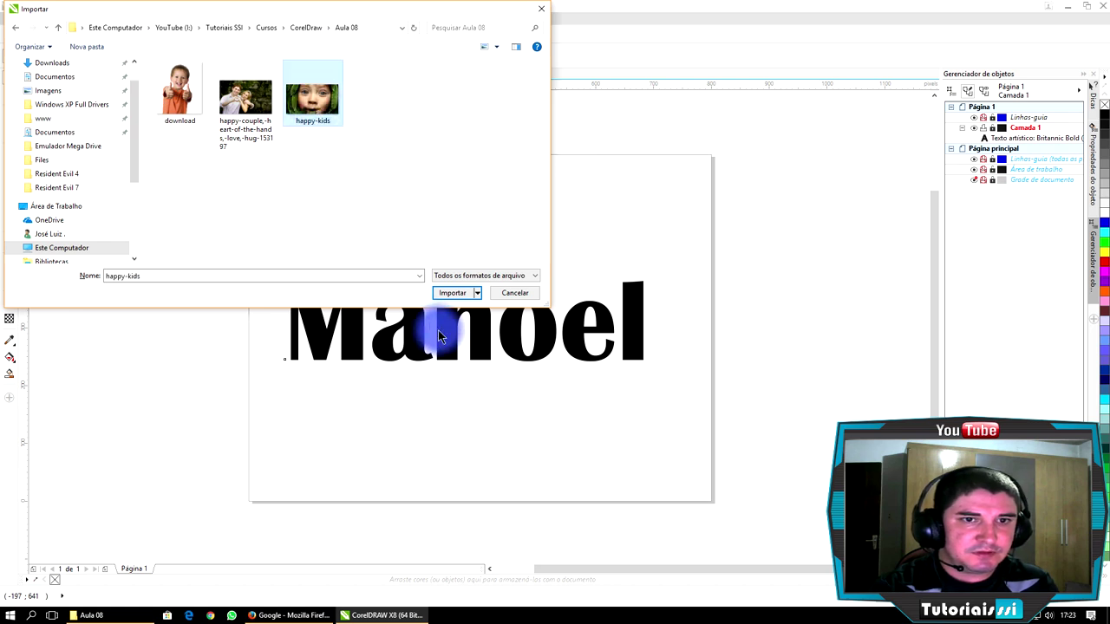
left_click(452, 295)
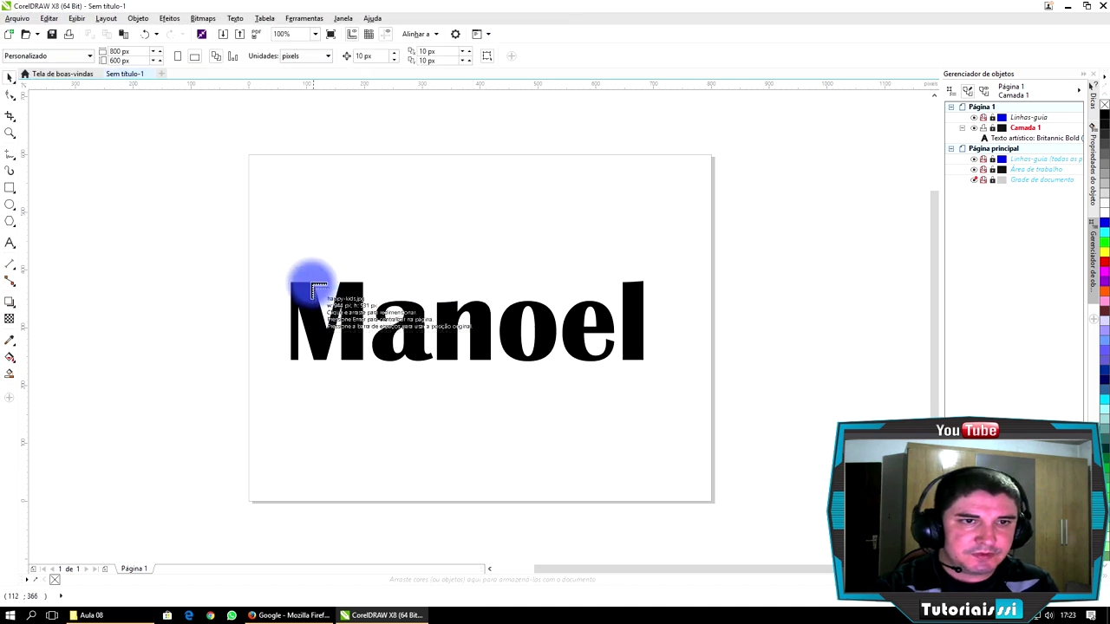
left_click_drag(269, 200, 607, 460)
left_click_drag(476, 317, 486, 365)
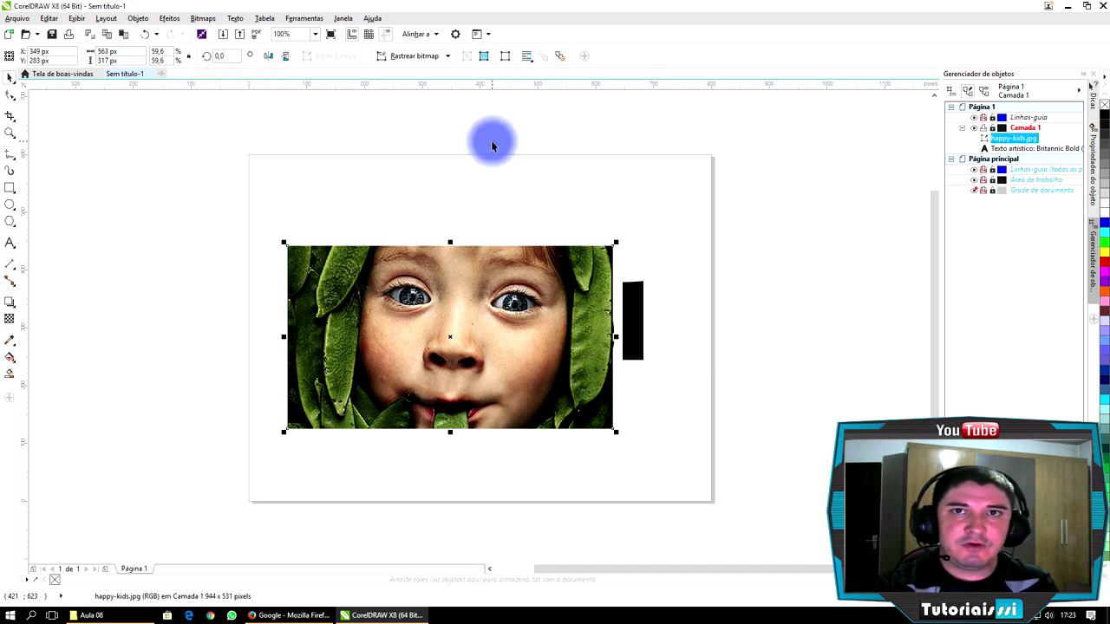
PowerClip the happy-kids photo inside the artistic text.
left_click(170, 18)
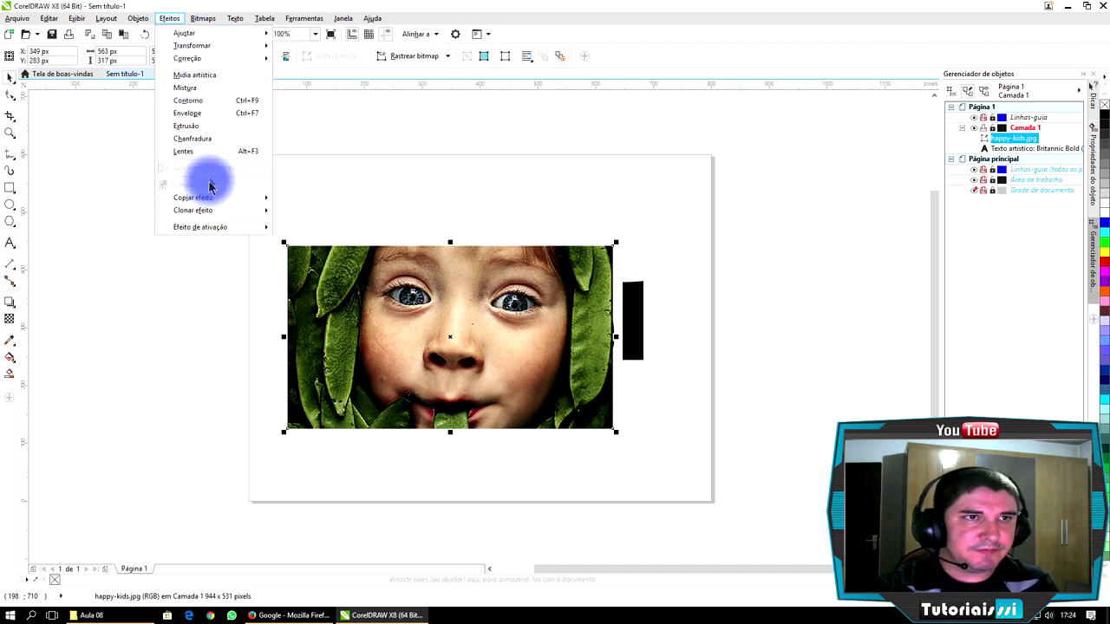
mouse_move(144, 17)
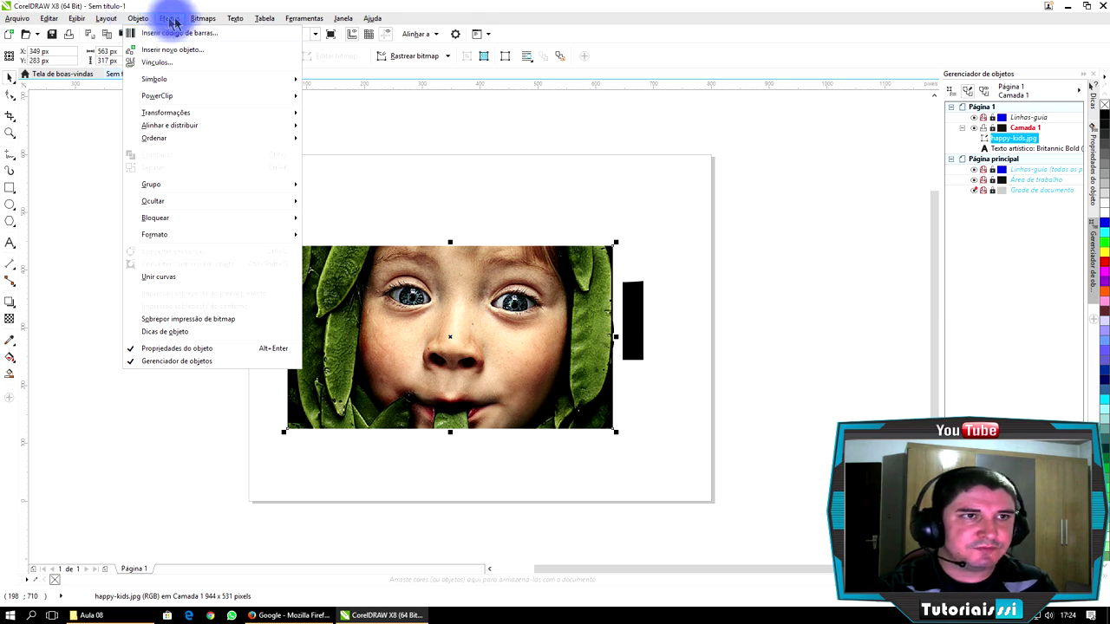
mouse_move(176, 22)
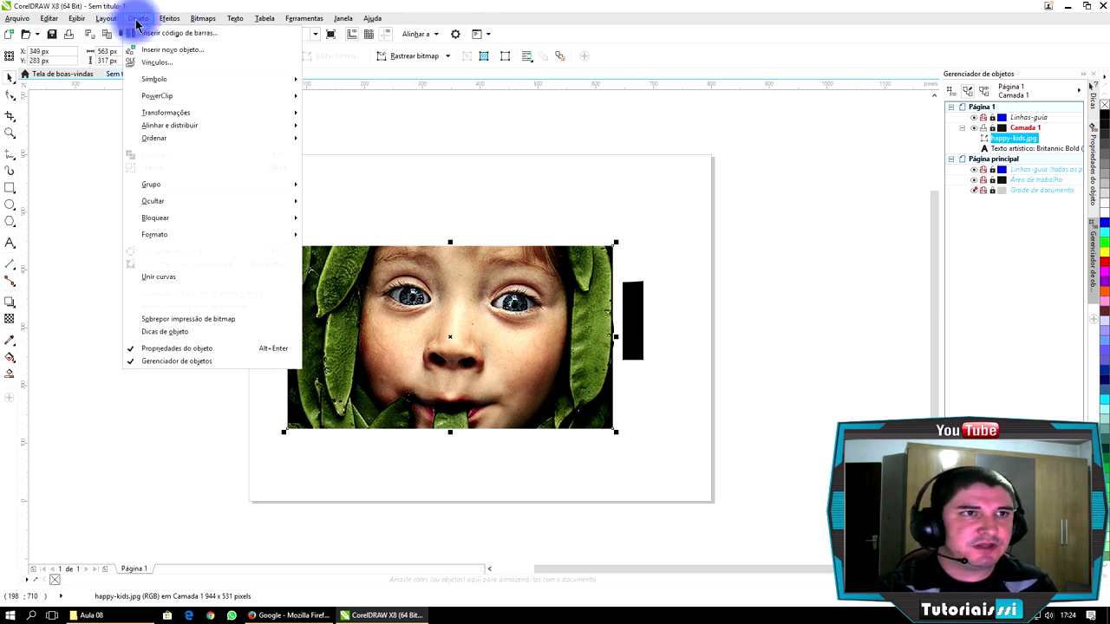
mouse_move(185, 98)
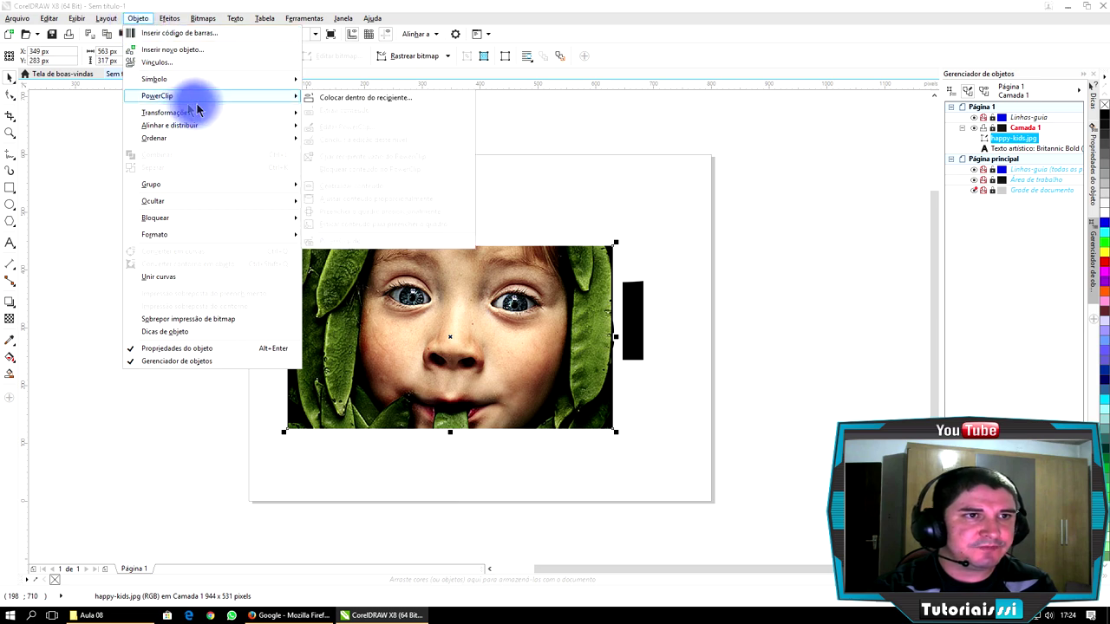
left_click(364, 97)
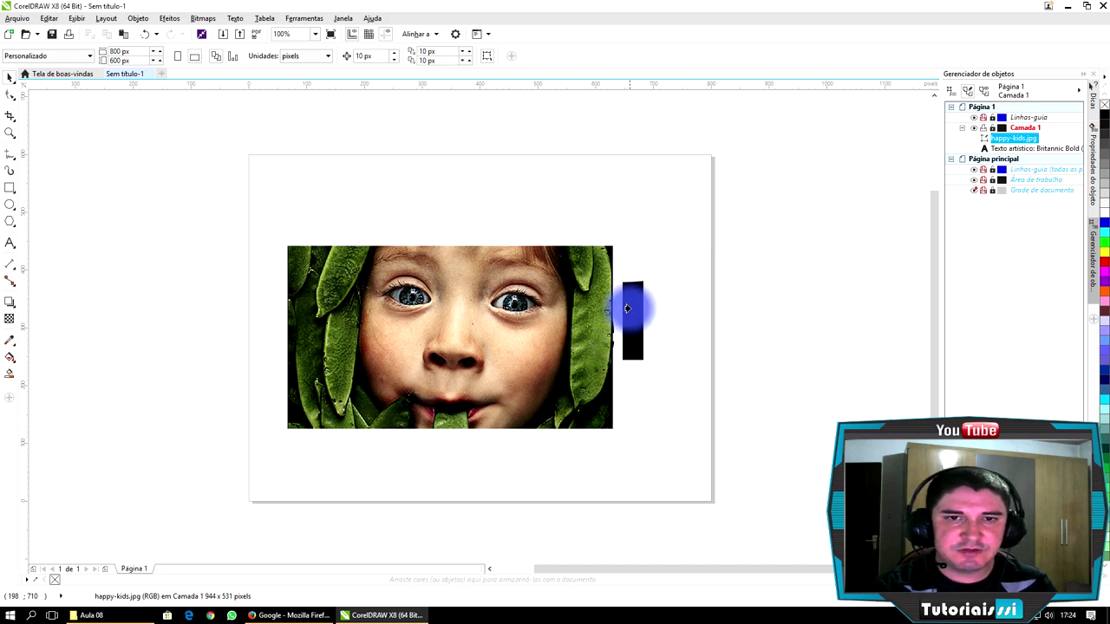
left_click(627, 304)
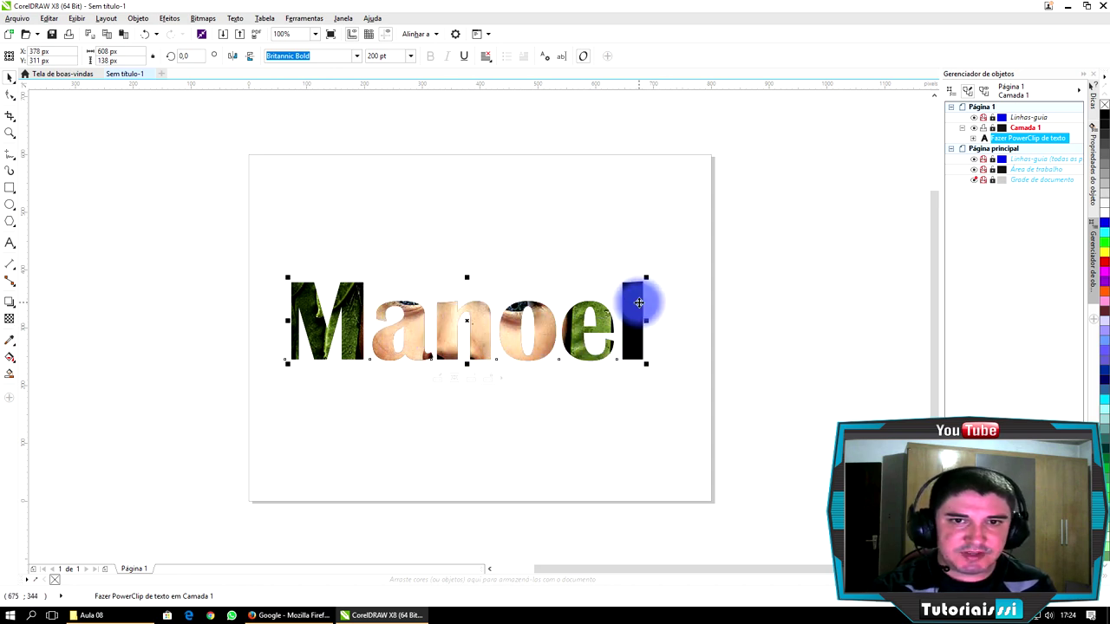
Edit the text's PowerClip contents and nudge the photo down and right to X 389 px, Y 223 px.
right_click(639, 301)
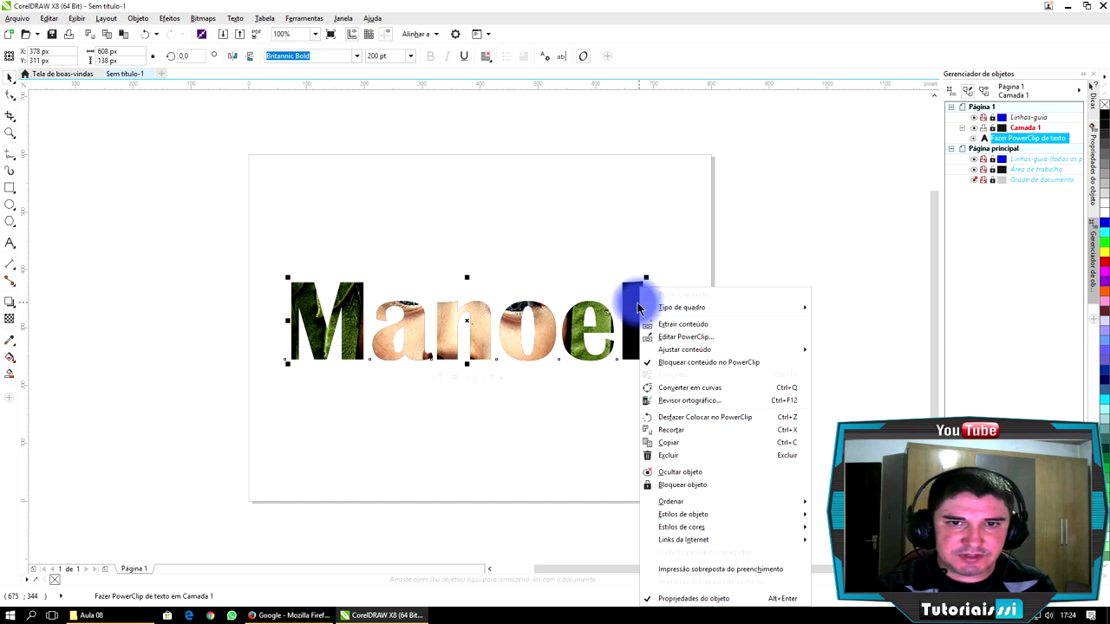
left_click(679, 339)
left_click(572, 393)
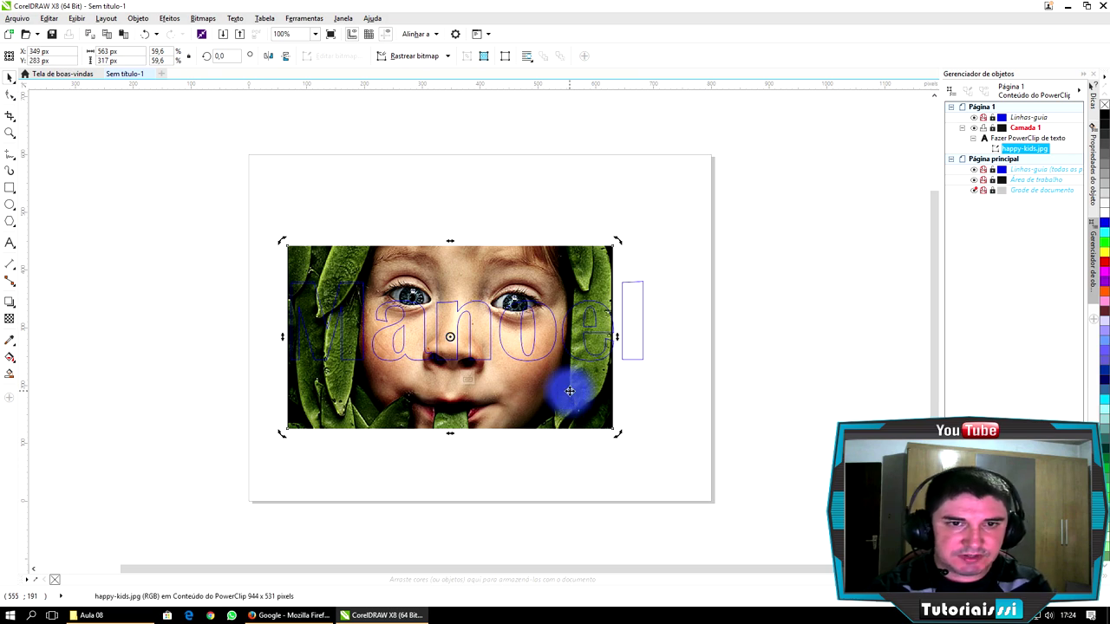
key("Down")
key("Down")
key("Down")
key("Down")
key("Down")
key("Down")
key("Down")
key("Down")
key("Down")
key("Down")
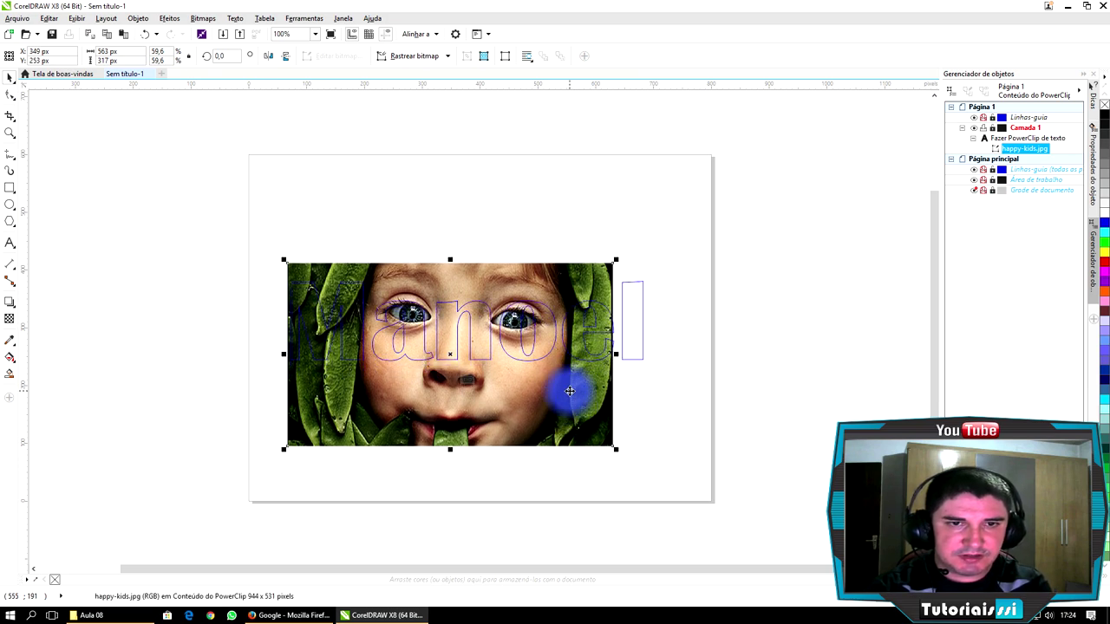
key("Down")
key("Down")
key("Down")
key("Down")
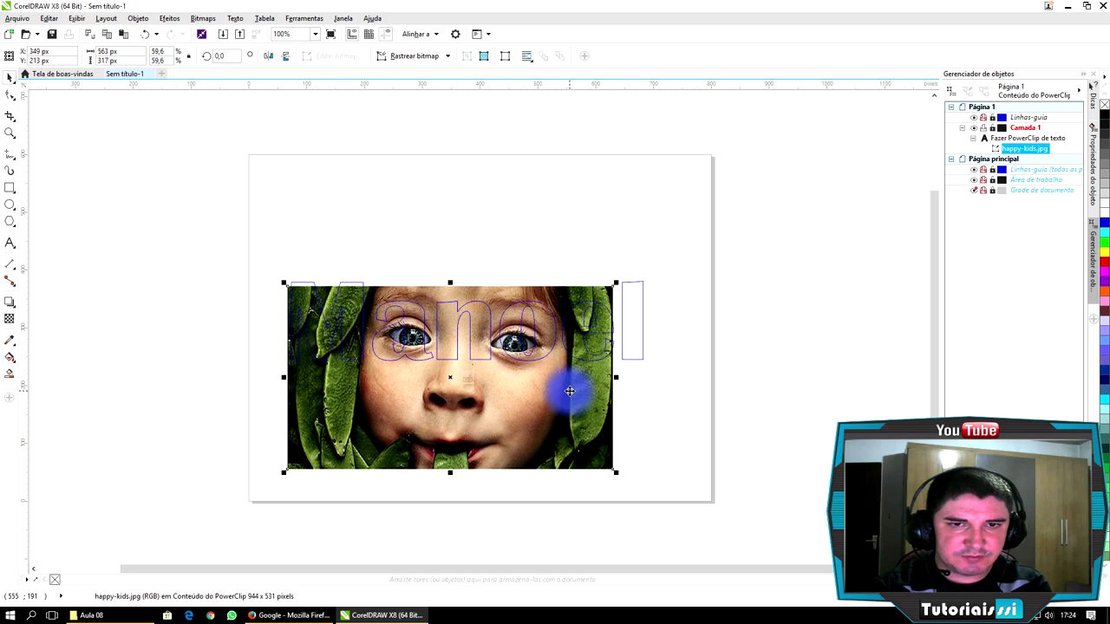
key("Right")
key("Right")
key("Right")
key("Right")
key("Right")
key("Right")
key("Right")
key("Right")
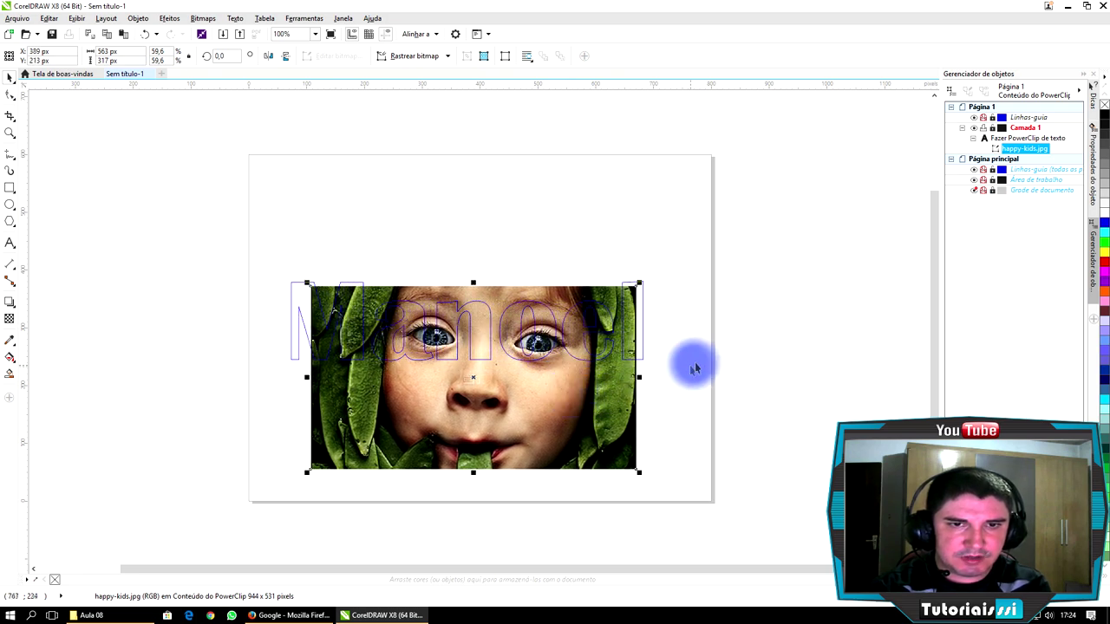
key("Up")
key("Up")
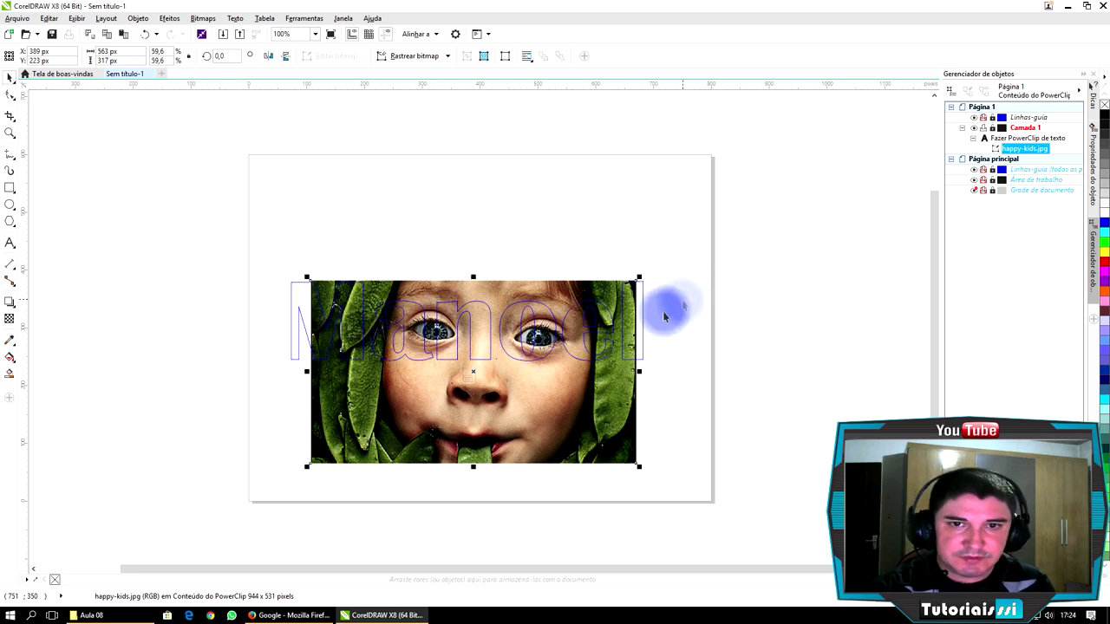
Finish editing the PowerClip and move the photo-filled text off the page, beyond its upper right corner.
right_click(632, 311)
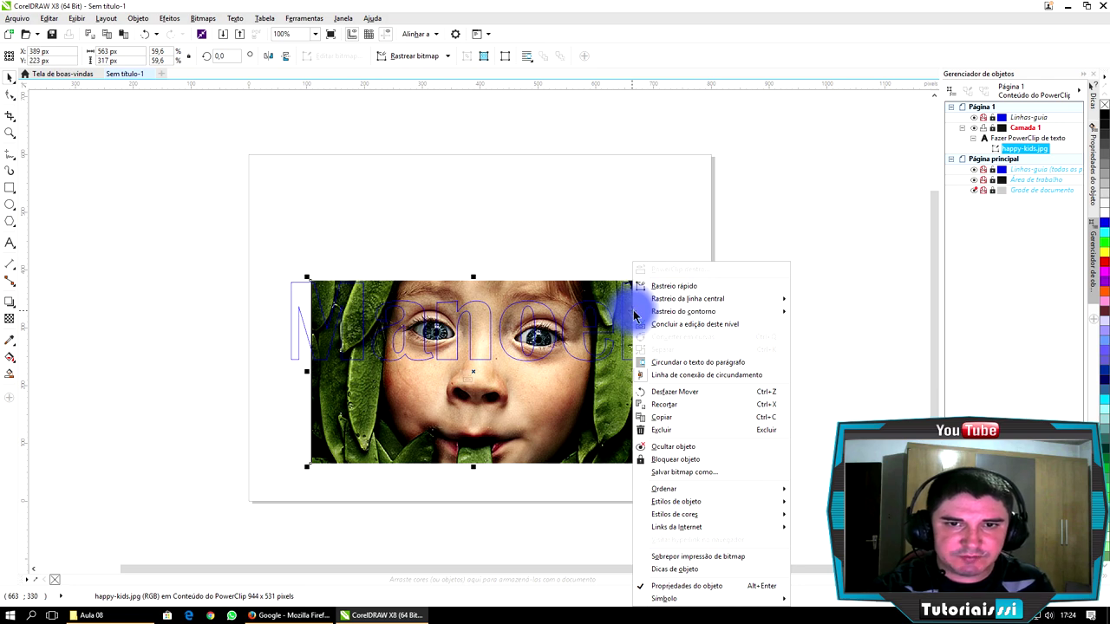
left_click(701, 325)
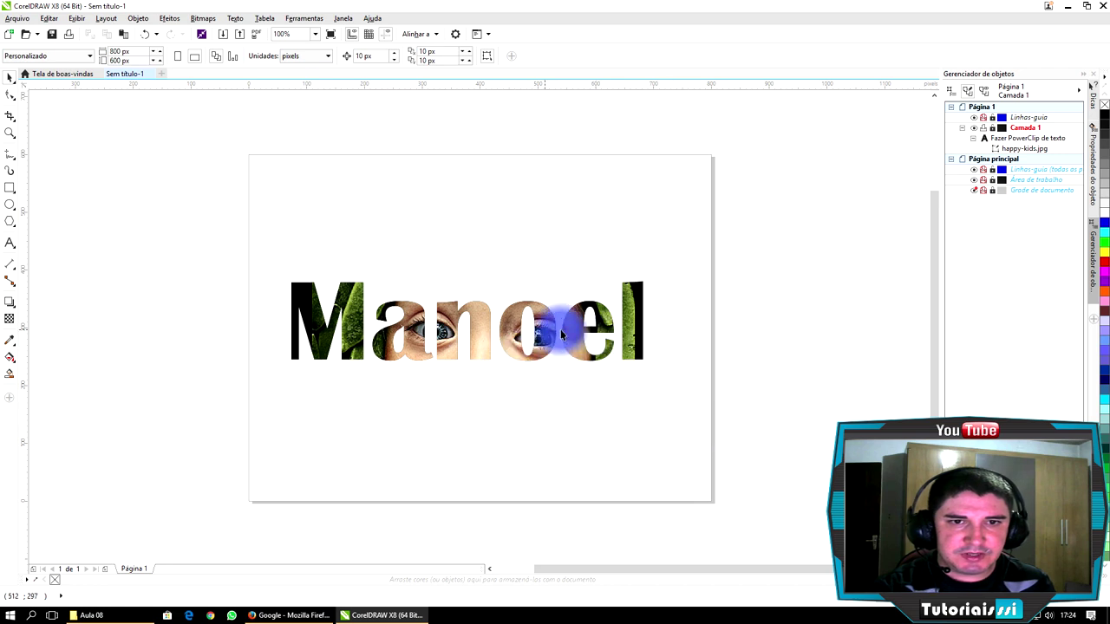
left_click_drag(348, 308, 731, 174)
left_click(545, 218)
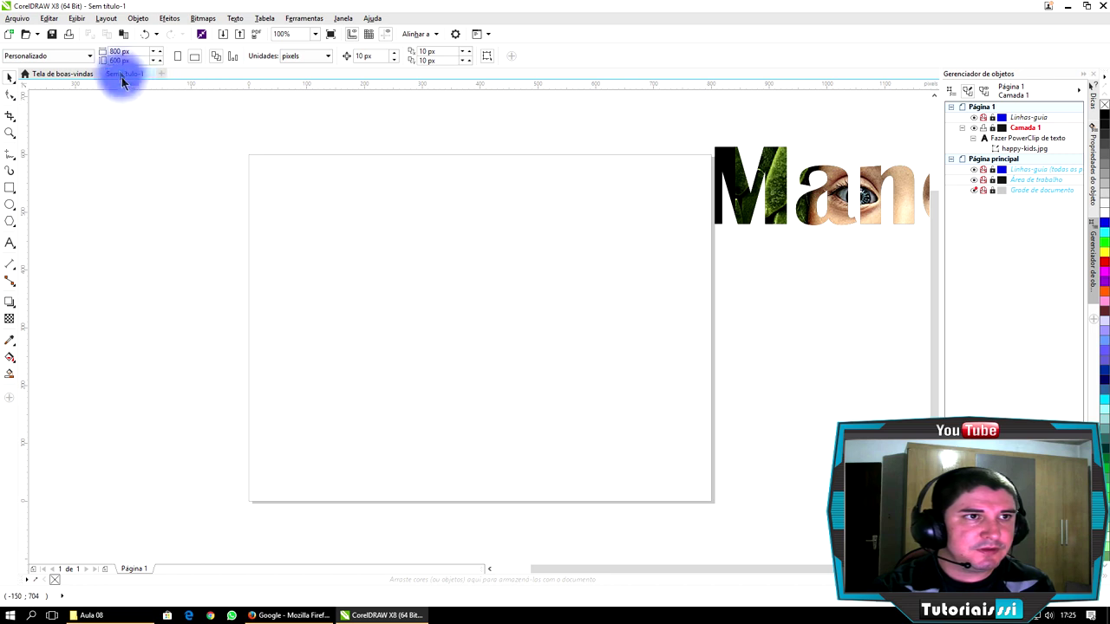
Draw a basic heart shape about 596 × 469 px on the page.
left_click(13, 223)
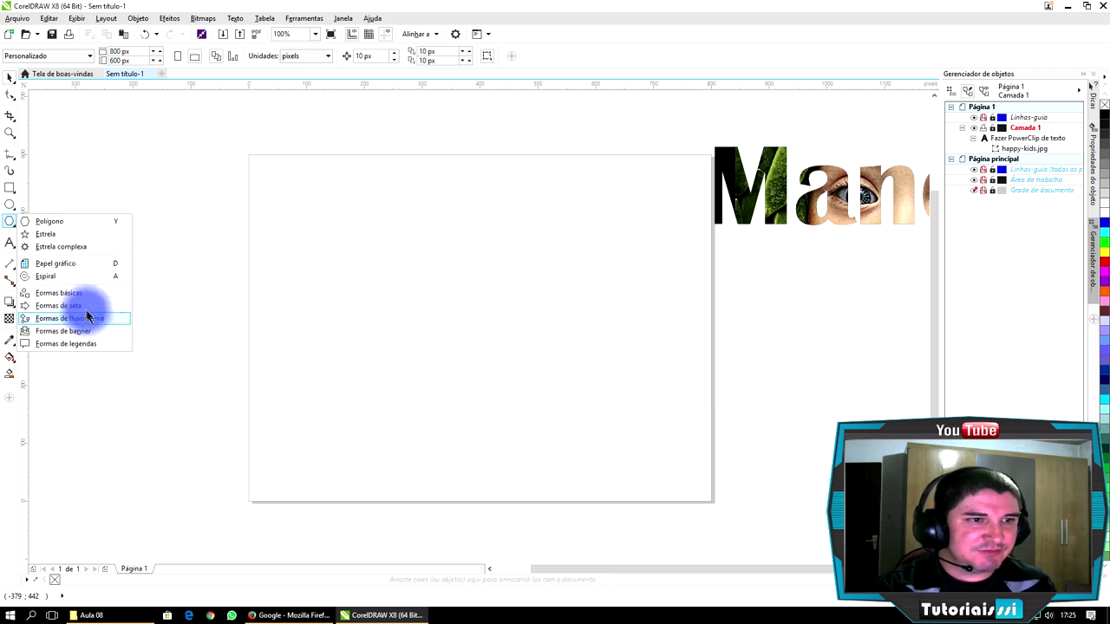
left_click(77, 294)
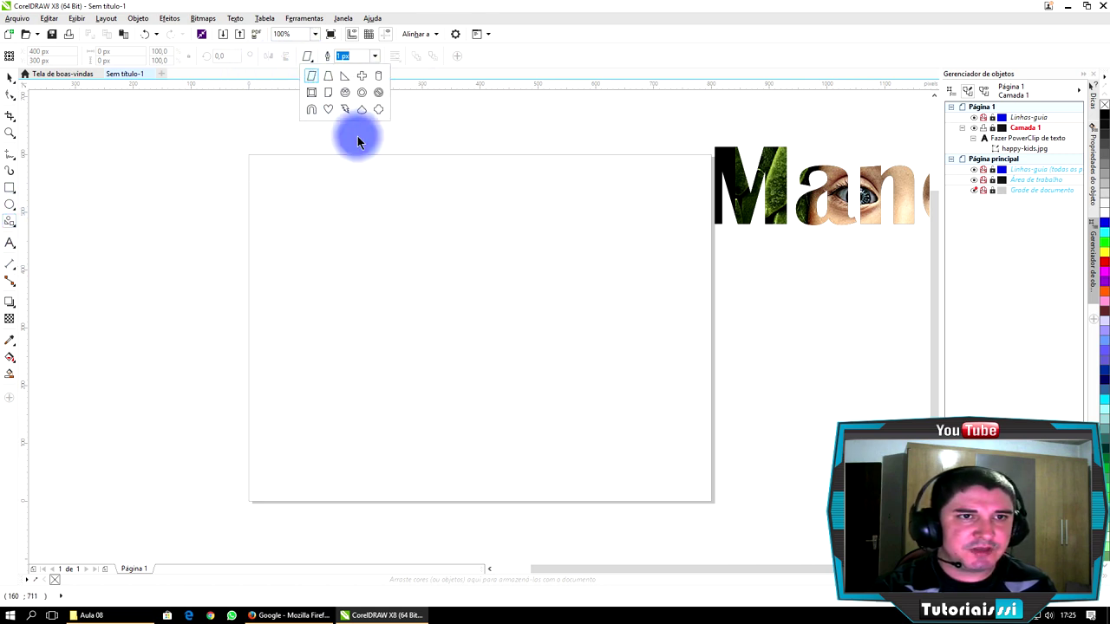
left_click(328, 108)
left_click_drag(293, 219, 640, 493)
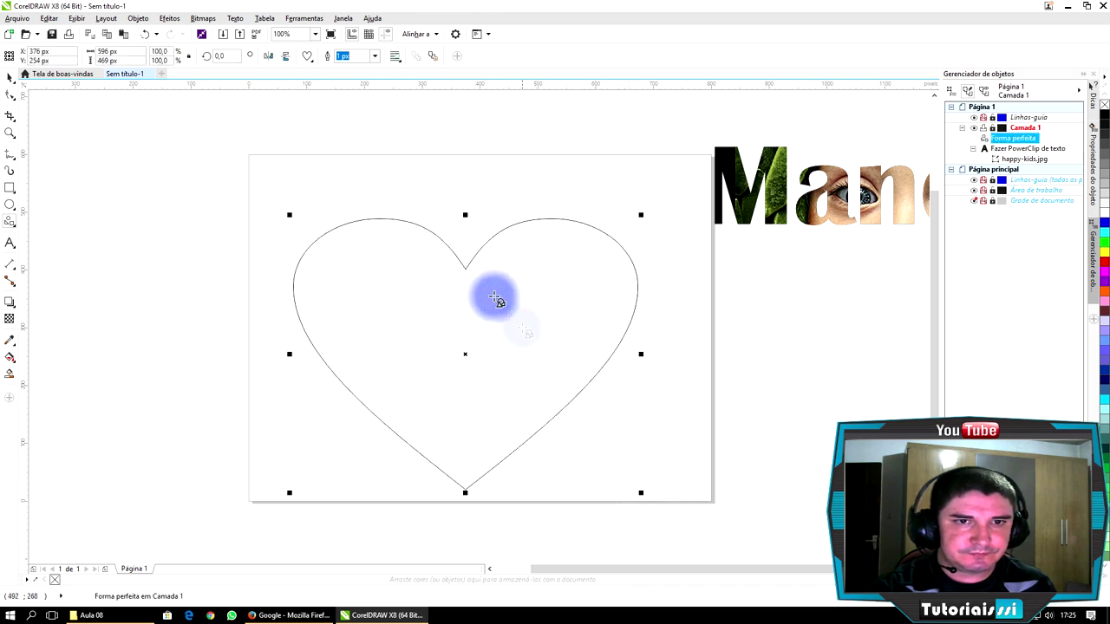
Fill the heart with red and give it a black outline.
left_click(1106, 262)
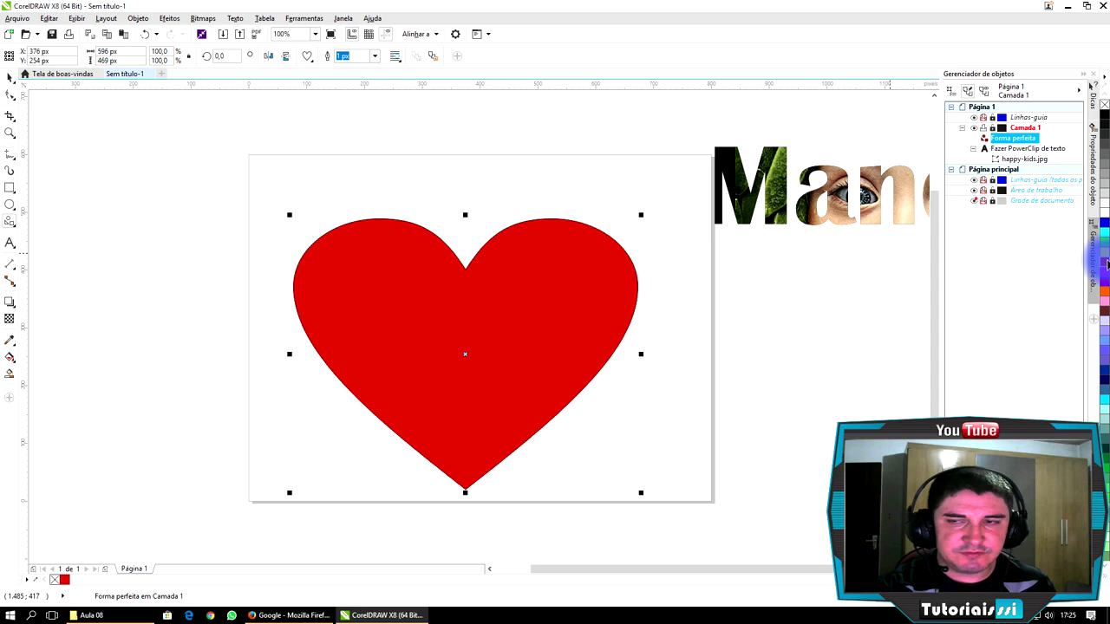
right_click(1102, 119)
left_click(569, 312)
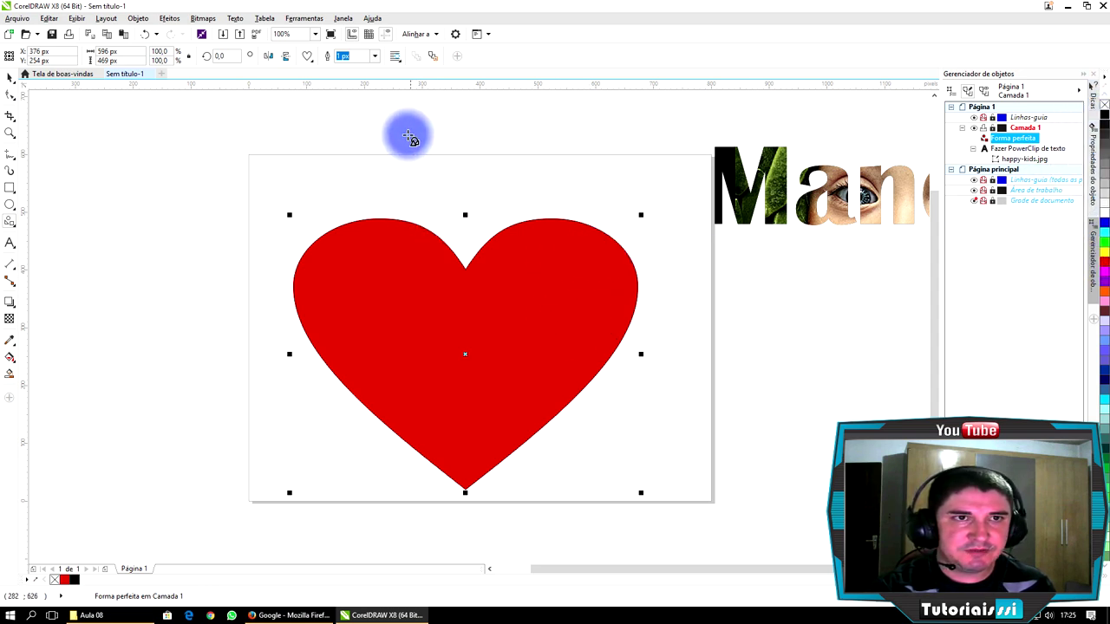
Set the heart's outline width to 4 px.
left_click(374, 55)
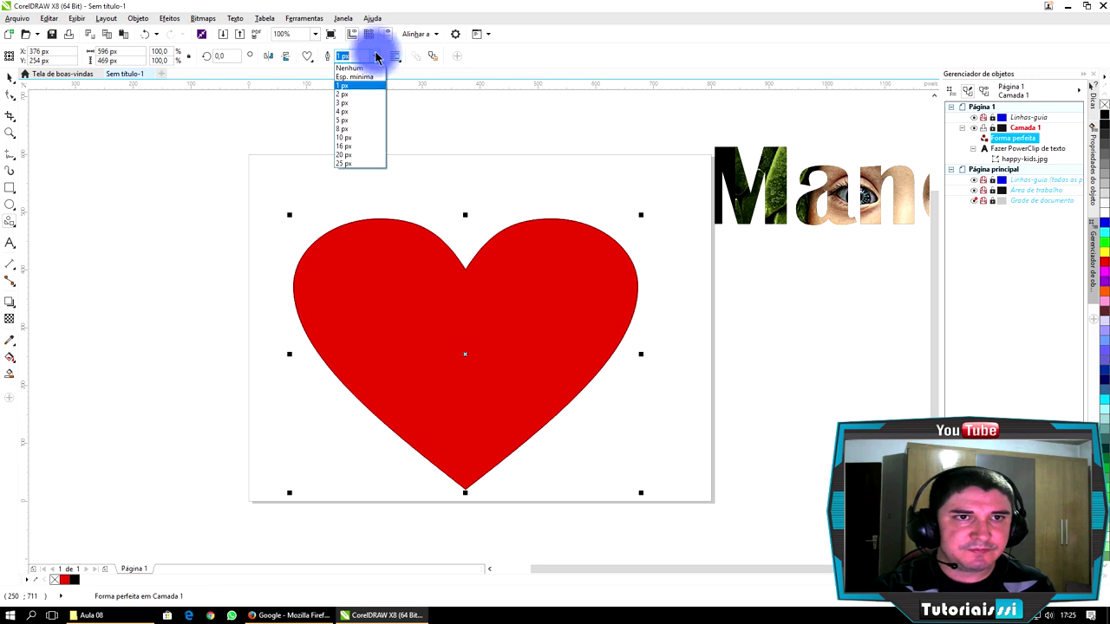
left_click(347, 111)
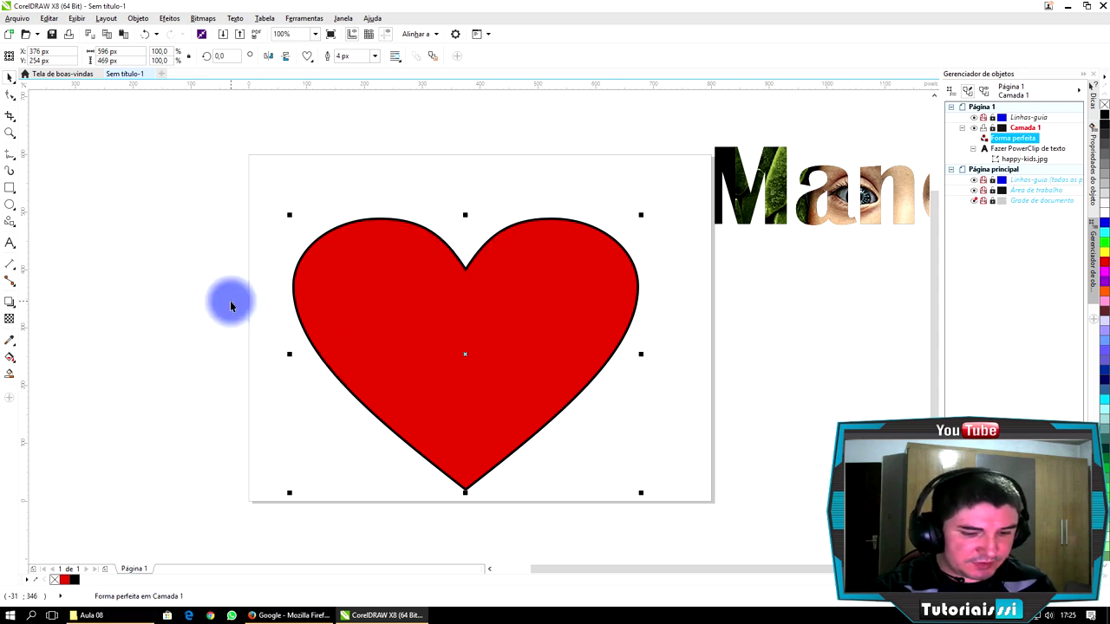
Import the happy-couple photo at about 841 × 546 px and place it over the heart at about X 525 px, Y 222 px.
key("ctrl+i")
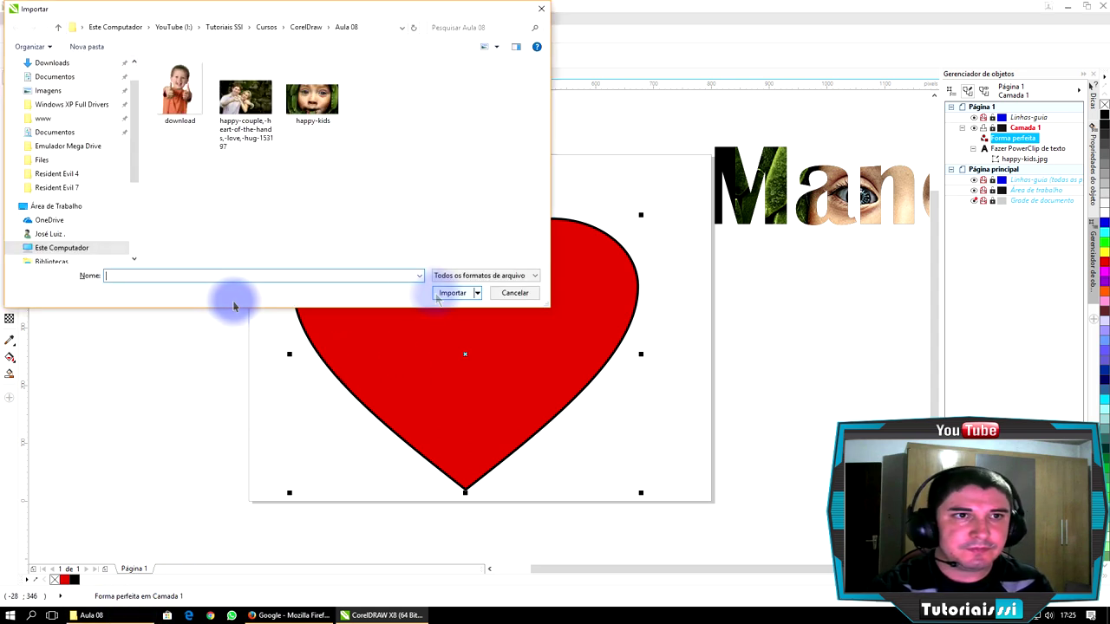
left_click(239, 104)
left_click(453, 293)
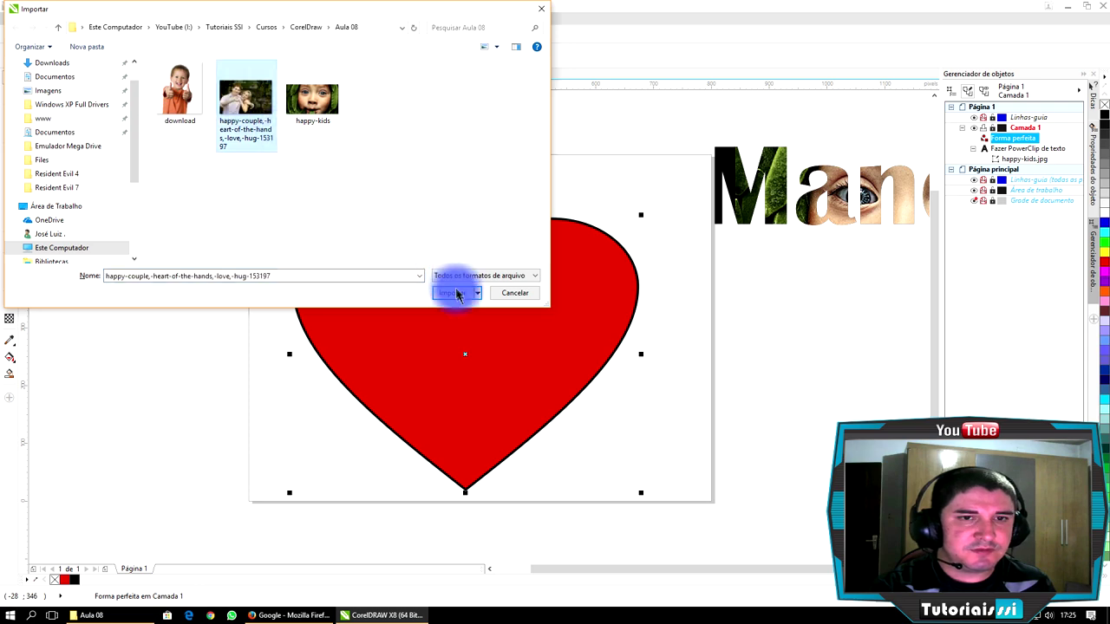
left_click_drag(271, 202, 757, 548)
left_click_drag(502, 355, 525, 373)
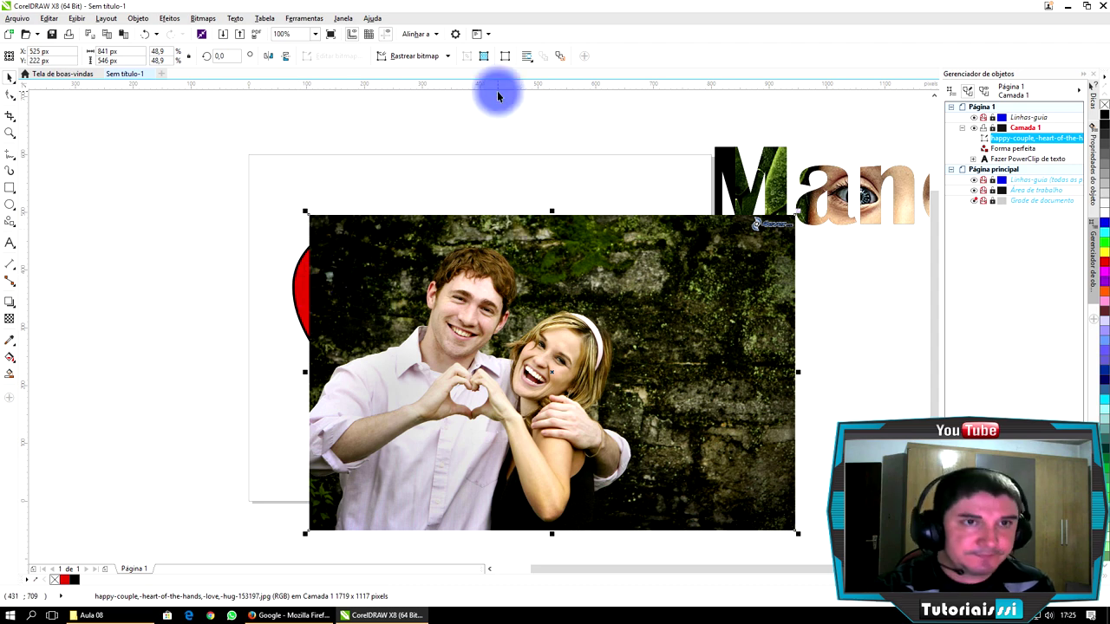
Place the couple photo inside the heart shape with PowerClip.
left_click(142, 19)
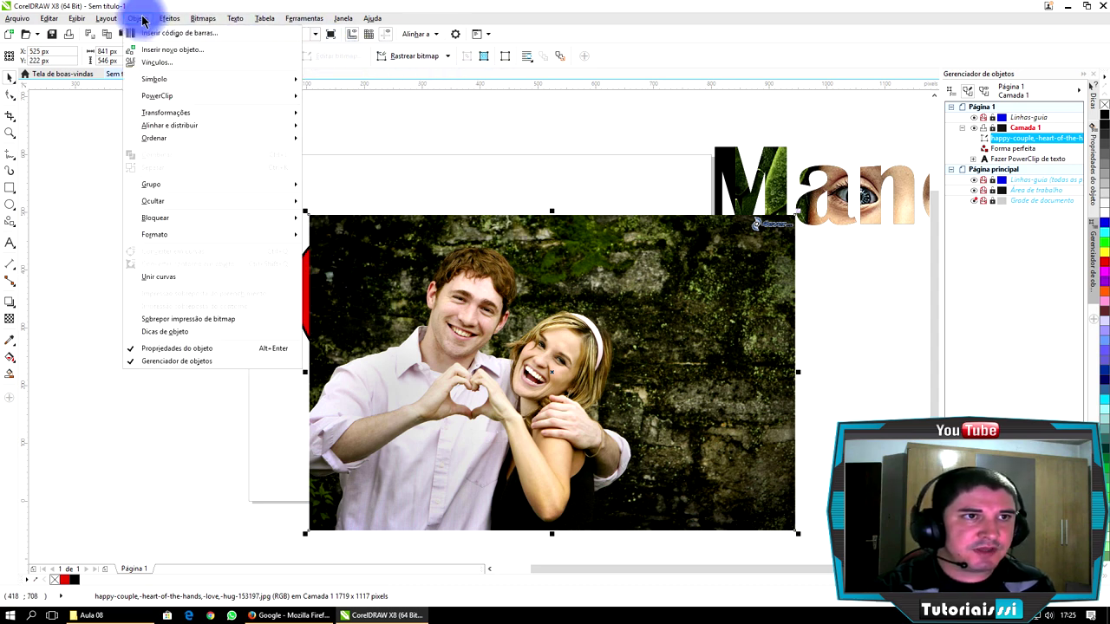
mouse_move(171, 98)
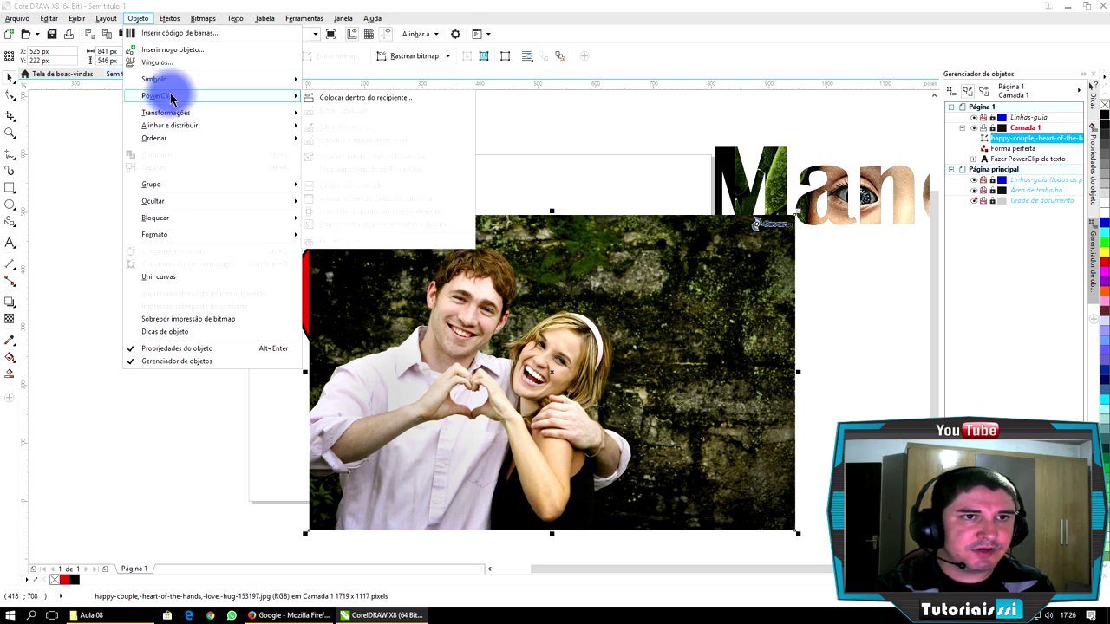
left_click(356, 98)
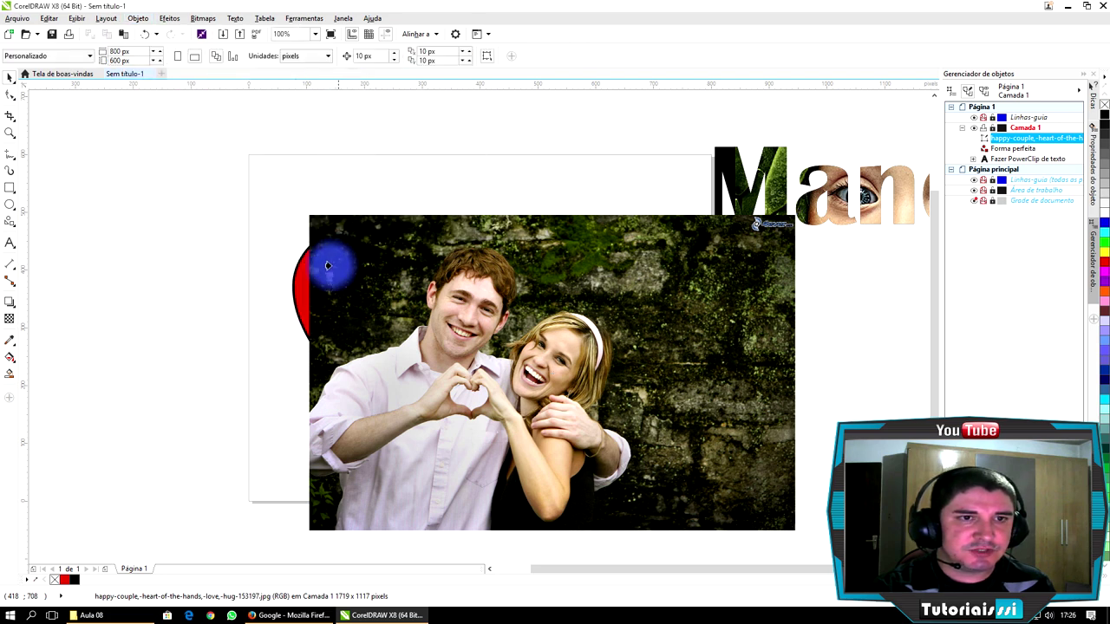
left_click(298, 281)
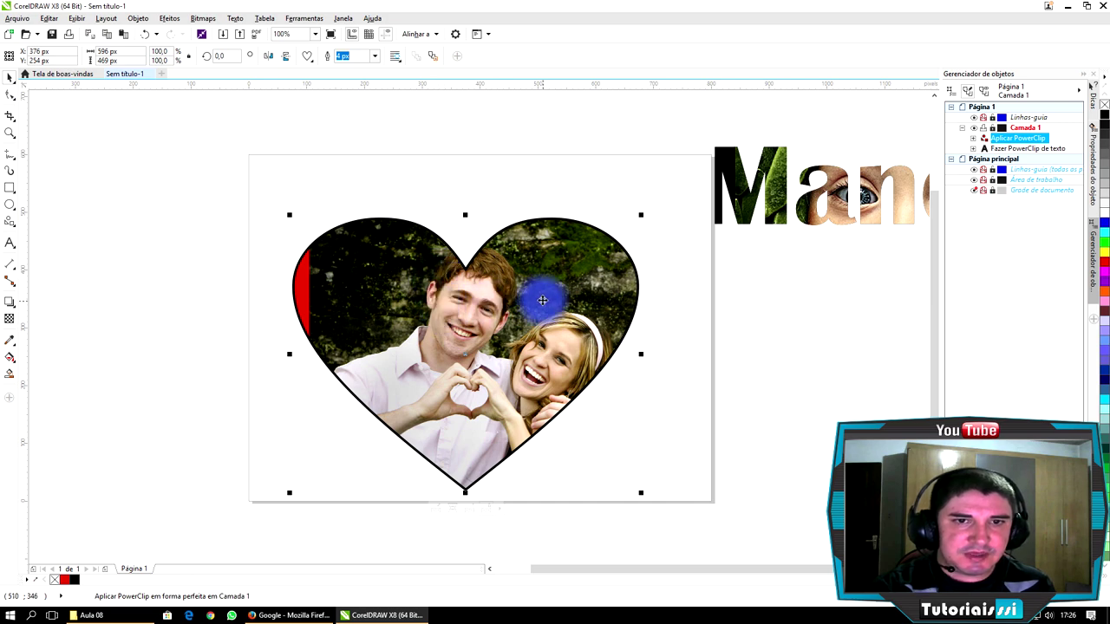
Edit the heart's PowerClip contents, nudge the photo left to X 495 px to cover the red gap, and finish editing.
right_click(578, 303)
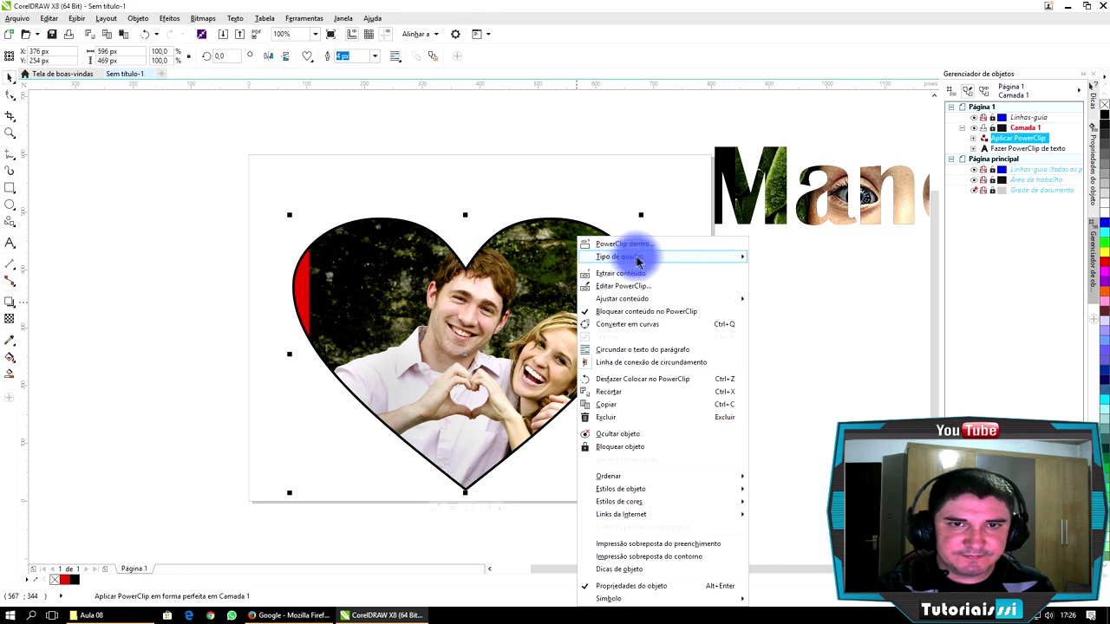
double_click(634, 295)
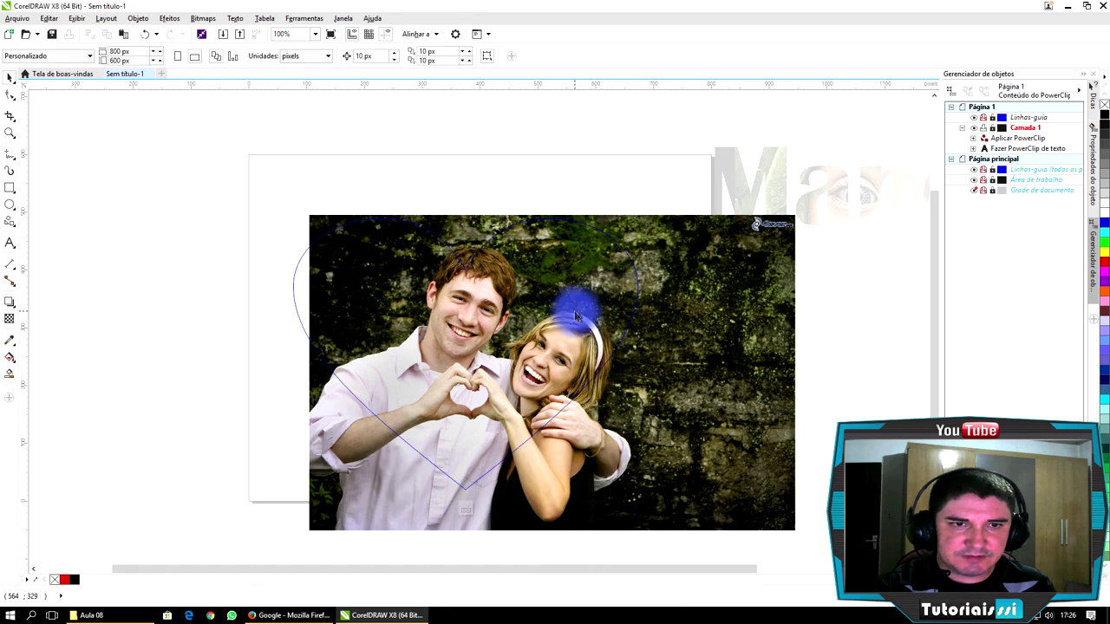
key("Left")
key("Left")
key("Left")
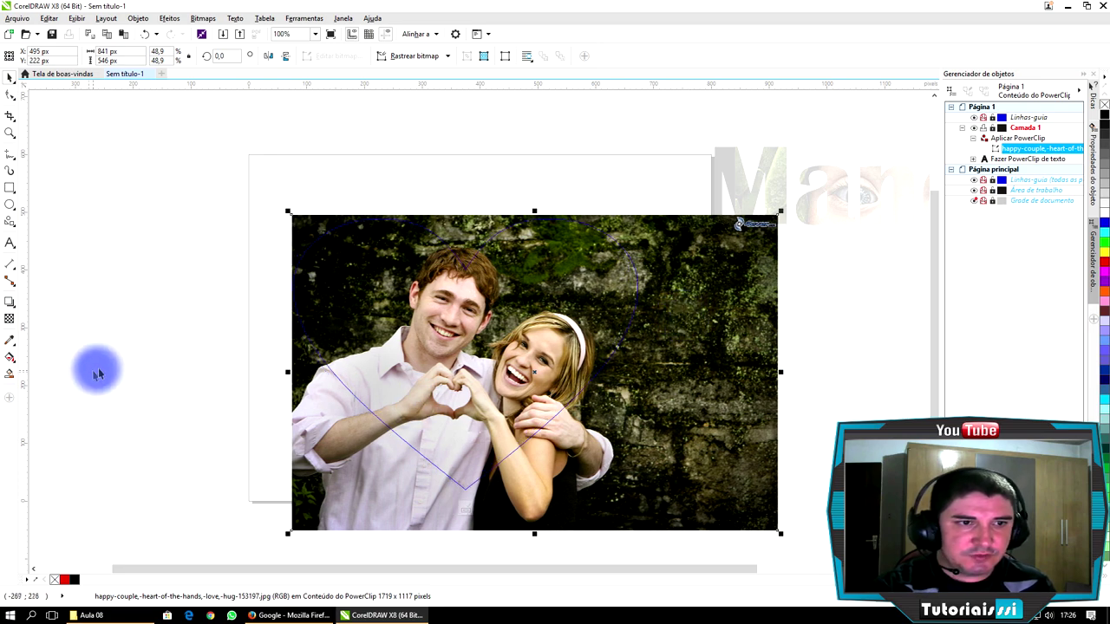
left_click(115, 308, "ctrl")
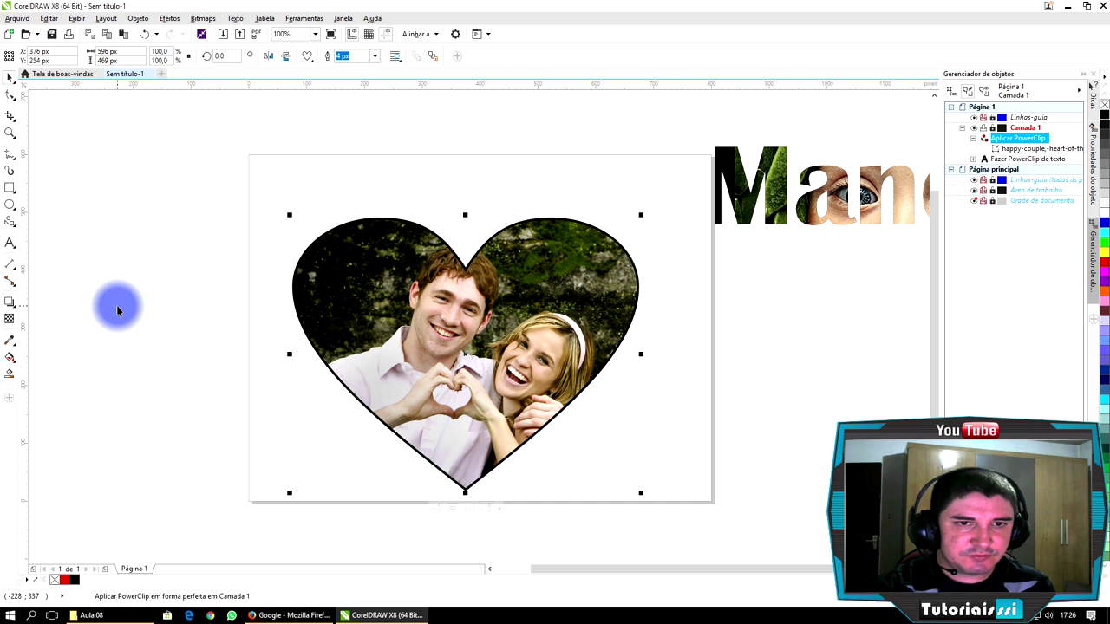
Reopen the heart's PowerClip contents, move the photo to about X 455 px, Y 219 px, and finish editing.
left_click(379, 299, "ctrl")
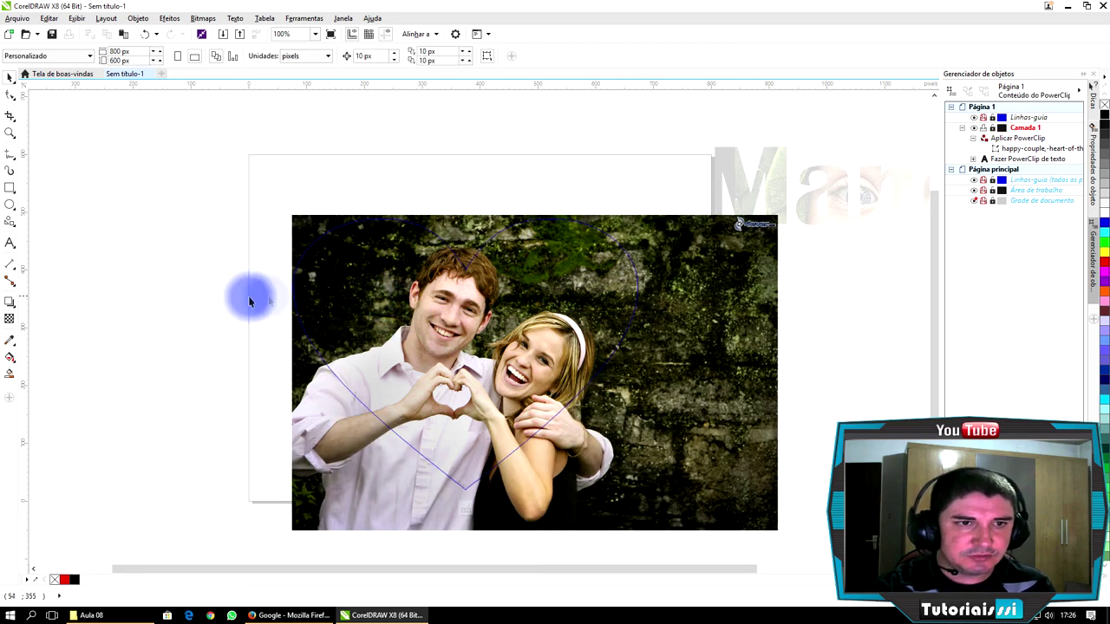
left_click(159, 292, "ctrl")
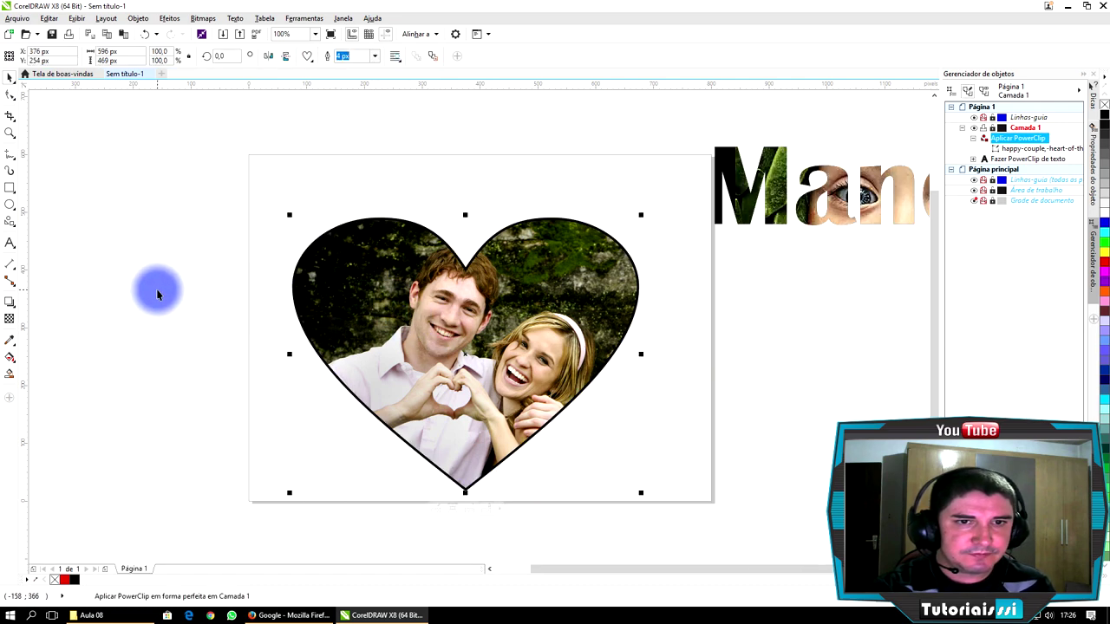
left_click(477, 320, "ctrl")
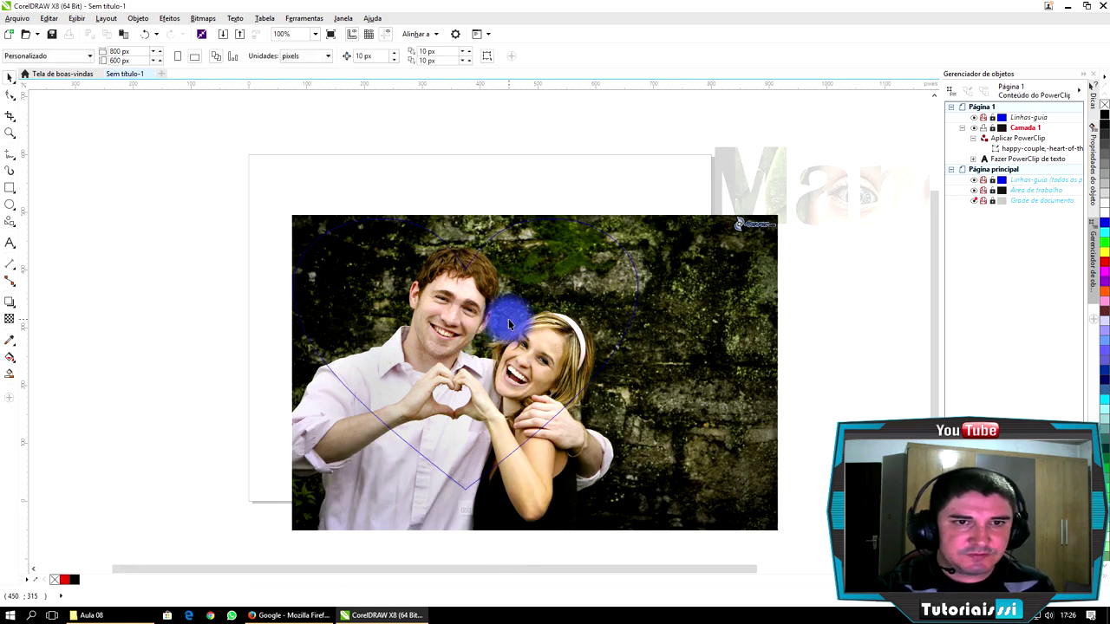
mouse_move(494, 321)
left_mouse_down()
mouse_move(491, 334)
mouse_move(483, 324)
left_mouse_up()
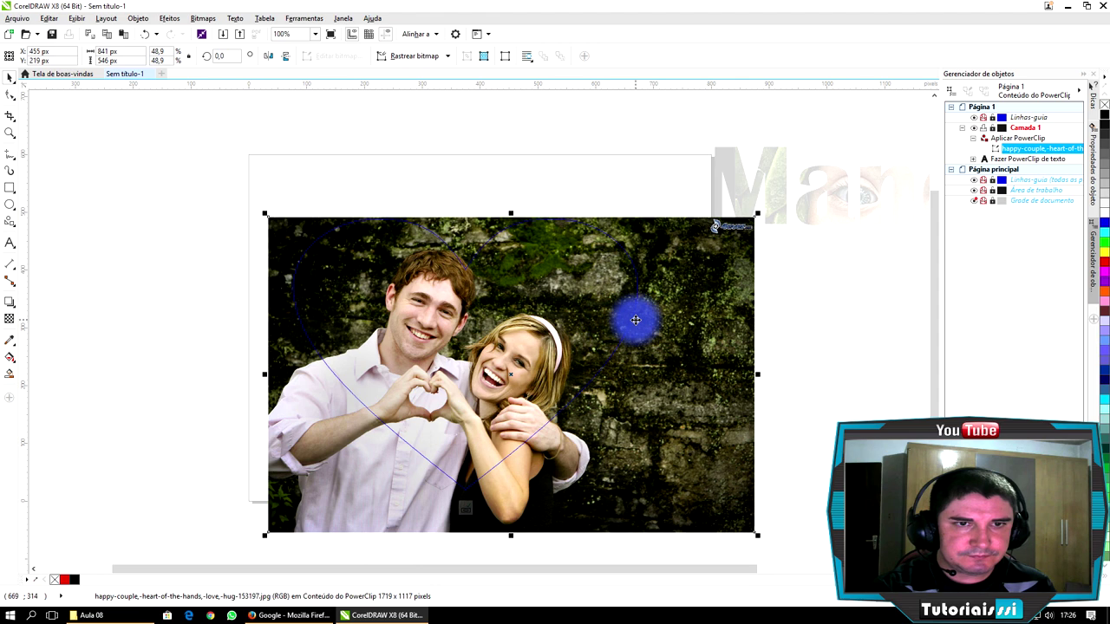
left_click(838, 326)
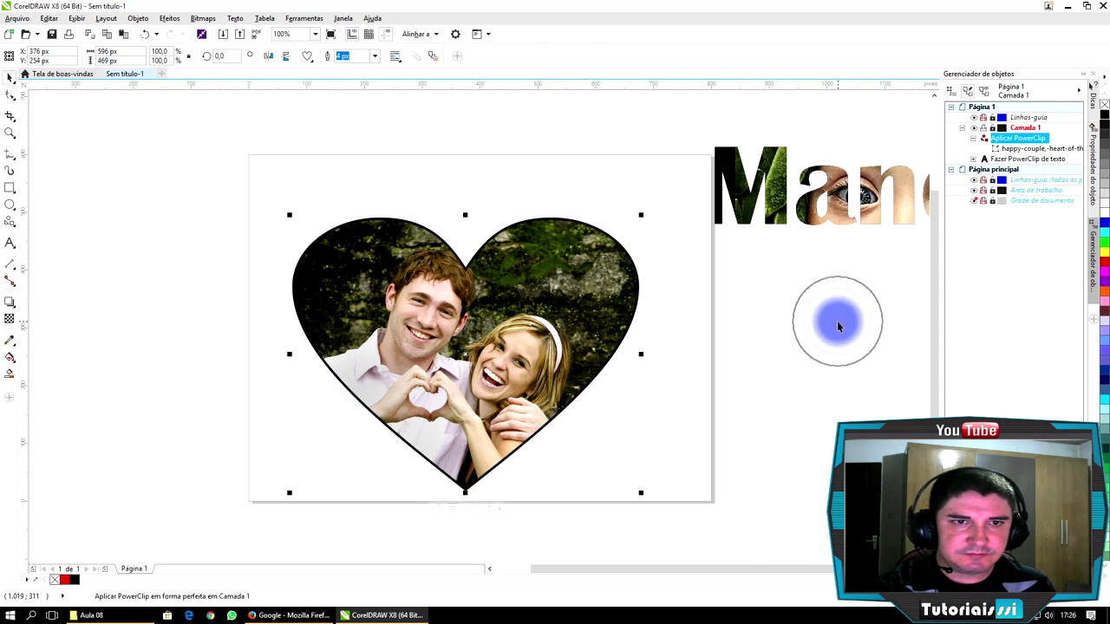
left_click(836, 367)
Shrink the photo-filled heart to about 342 × 269 px and move it off the page, below the photo-filled text.
left_click(485, 333)
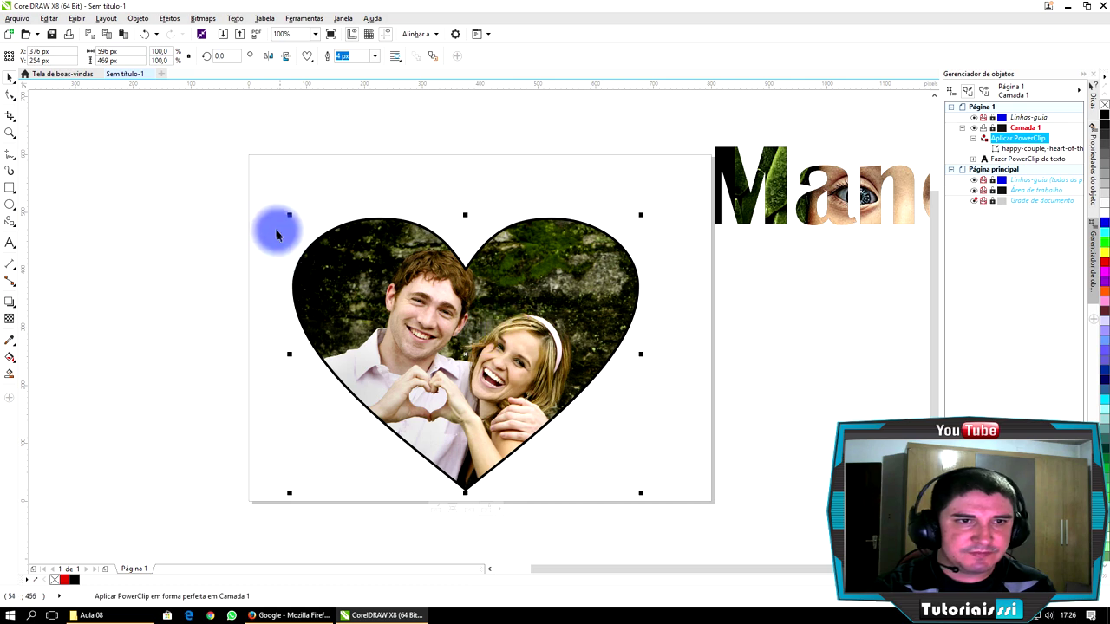
left_click_drag(286, 215, 436, 330)
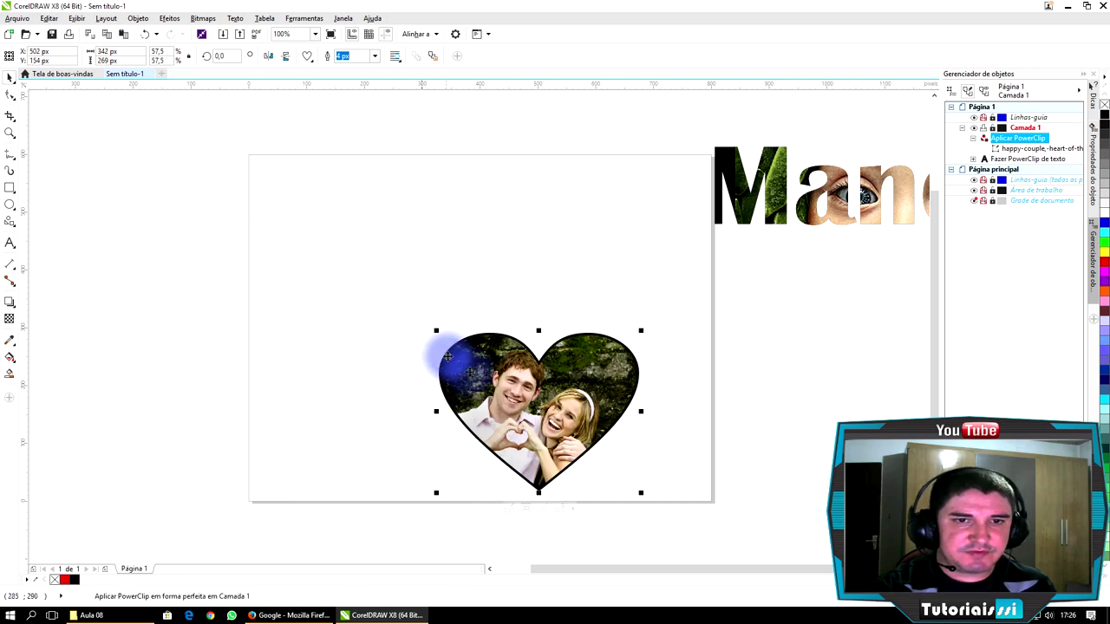
left_click_drag(499, 404, 791, 340)
left_click_drag(795, 284, 757, 312)
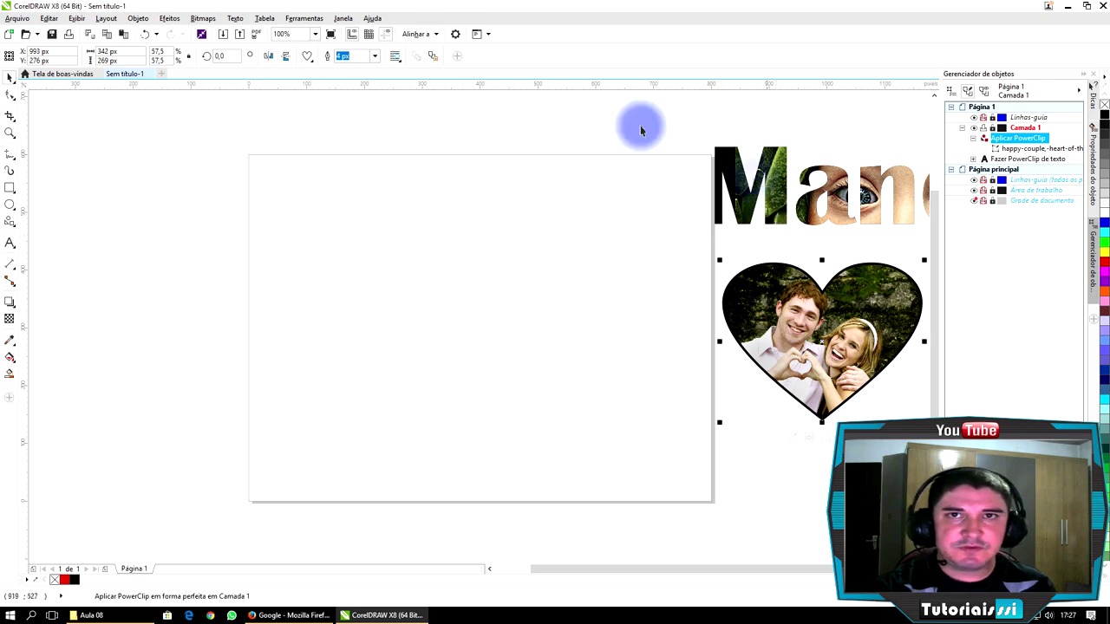
Show the desktop to examine the Tutoriais SSI logo on the wallpaper, and return to CorelDRAW.
left_click(1049, 7)
left_click(1008, 10)
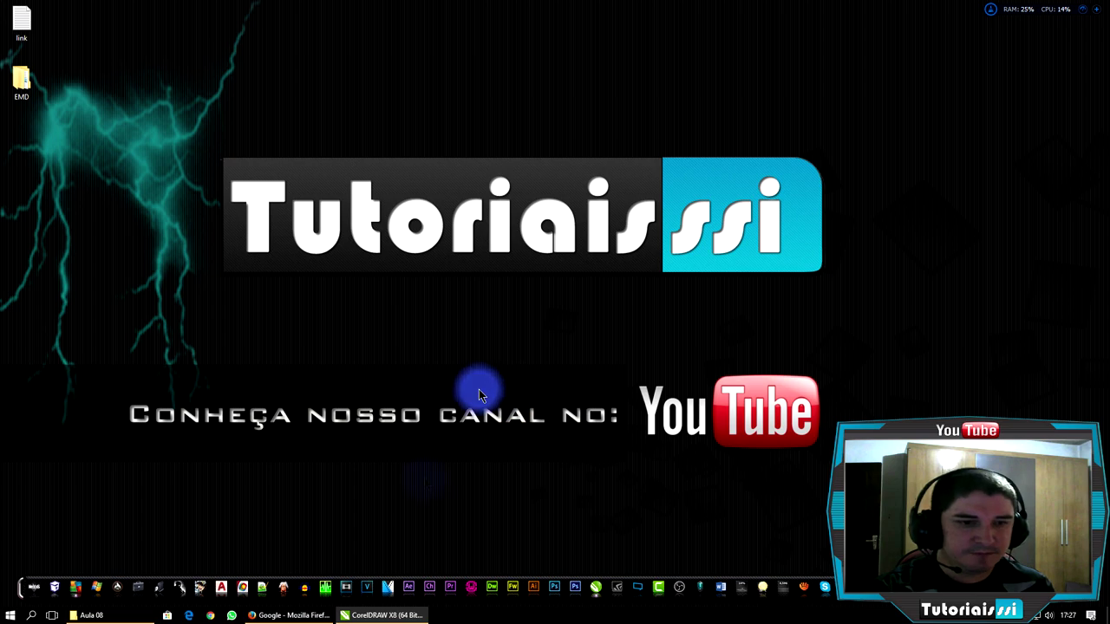
mouse_move(252, 614)
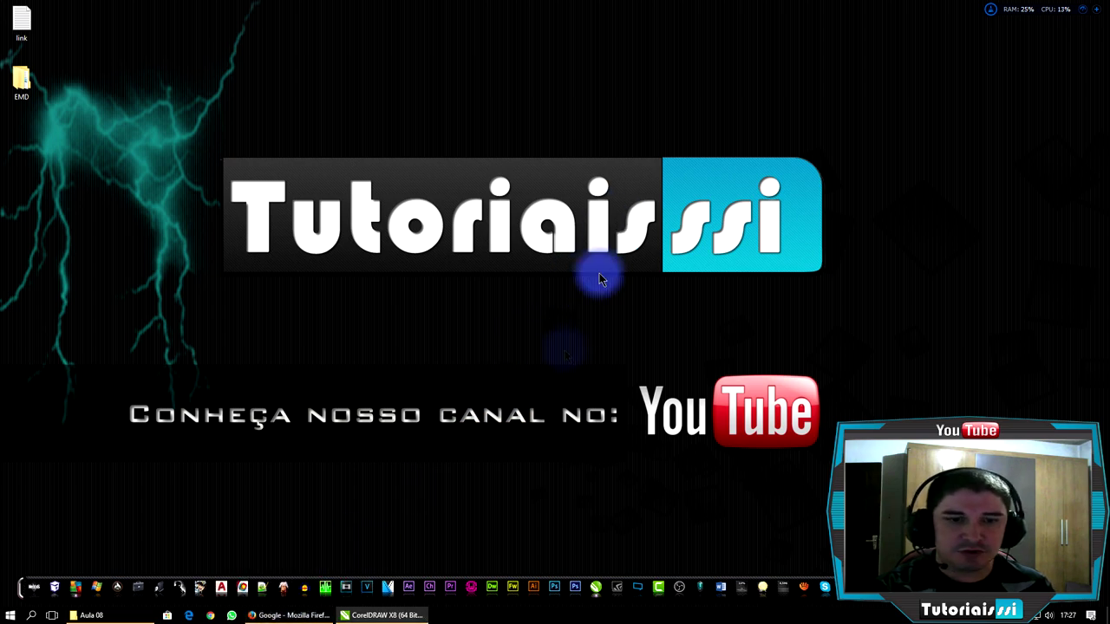
left_click(404, 619)
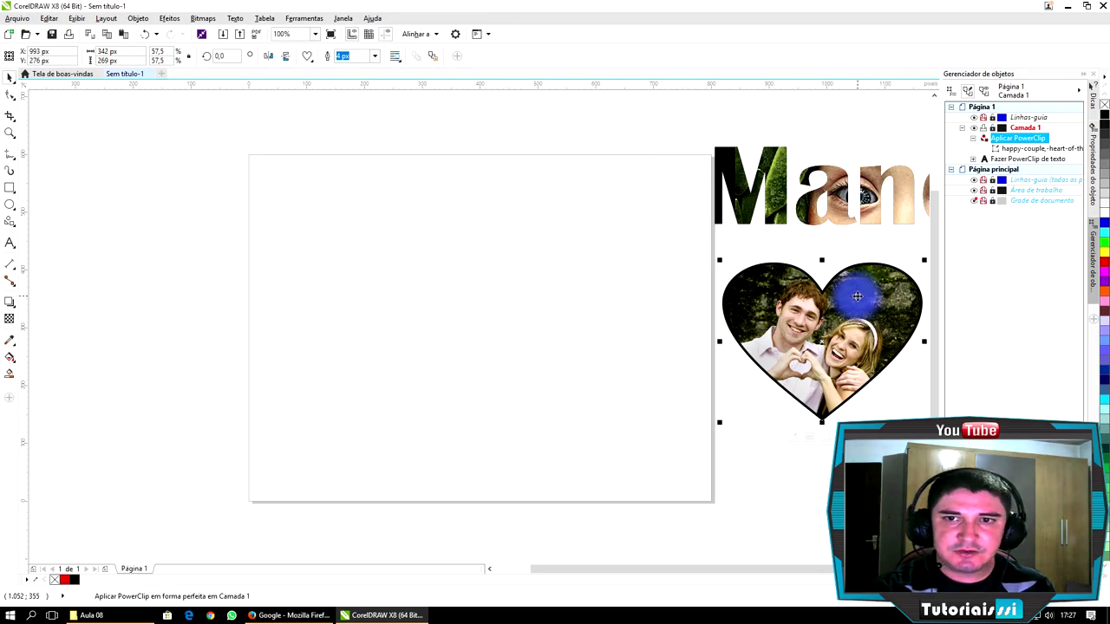
Add the artistic text "Tutoriais SSI" near the middle of the page.
left_click(425, 297)
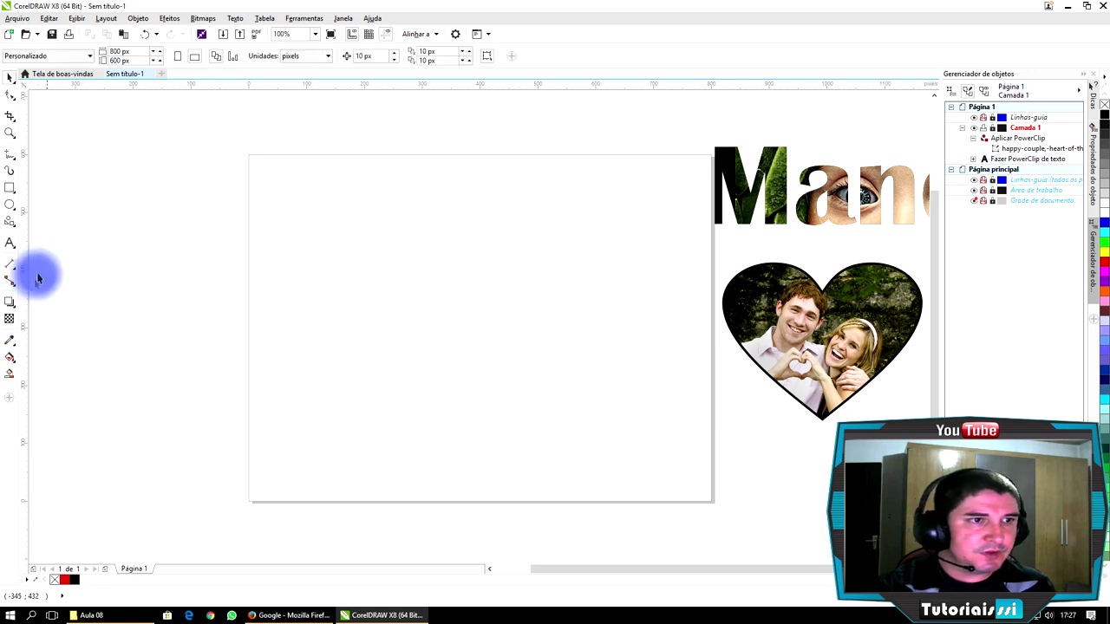
left_click(11, 245)
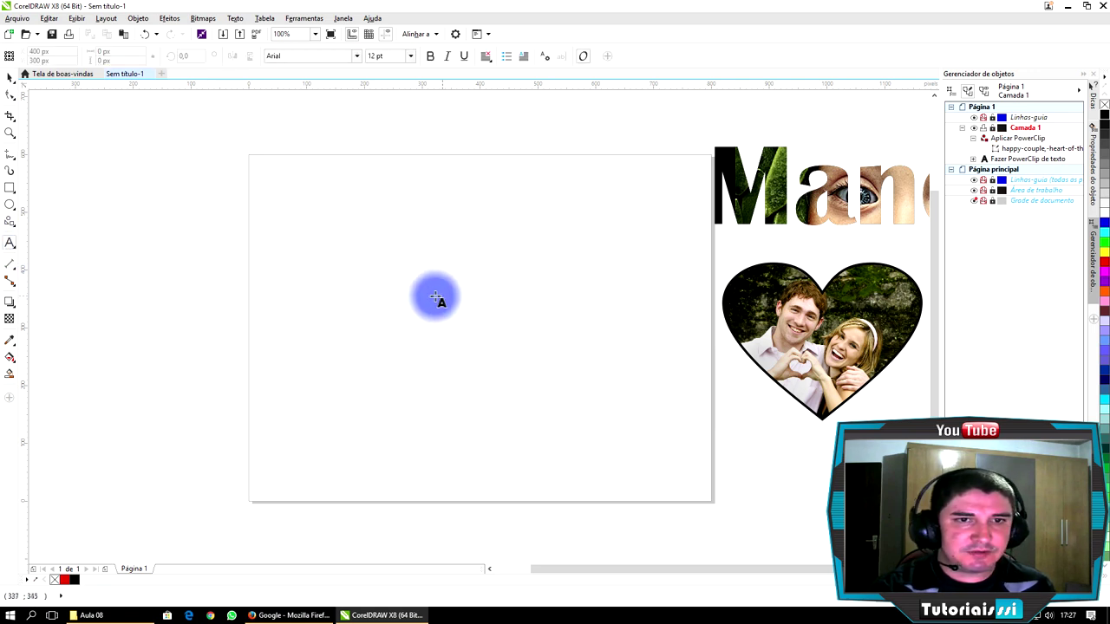
left_click(432, 297)
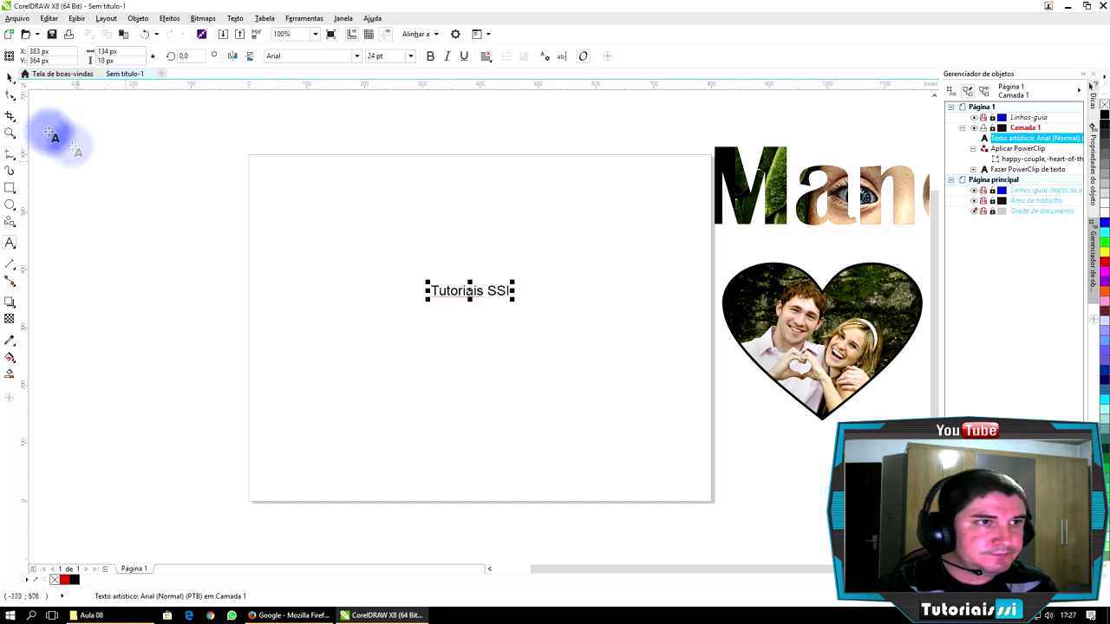
Set the "Tutoriais SSI" text to the Bauhaus 93 font at 200 pt.
left_click(10, 76)
left_click(356, 55)
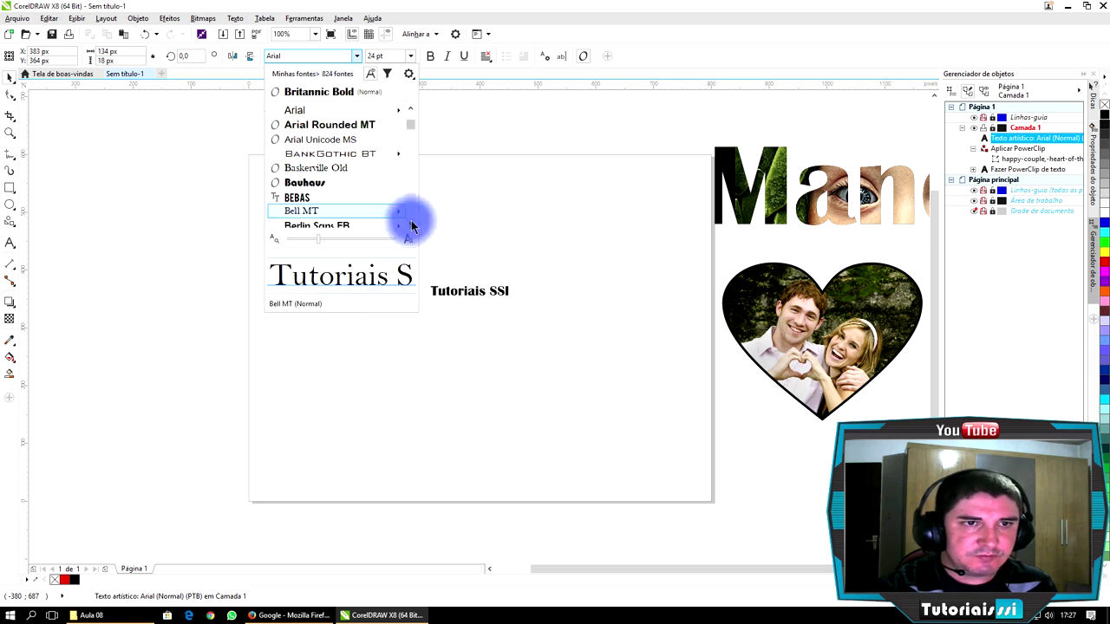
left_click(318, 183)
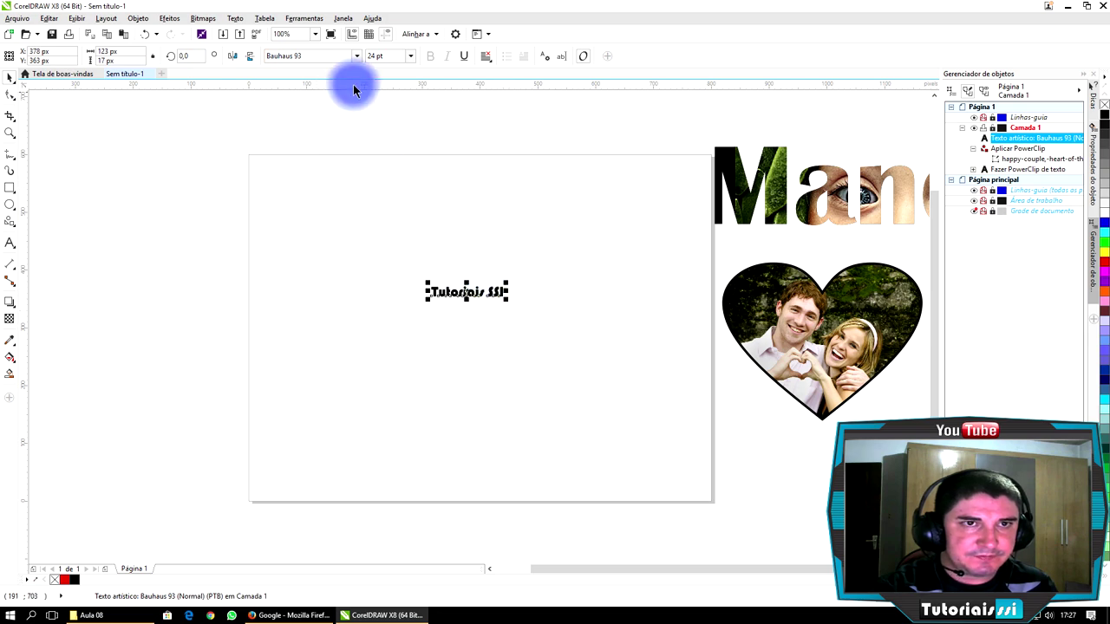
left_click(410, 56)
left_click(385, 217)
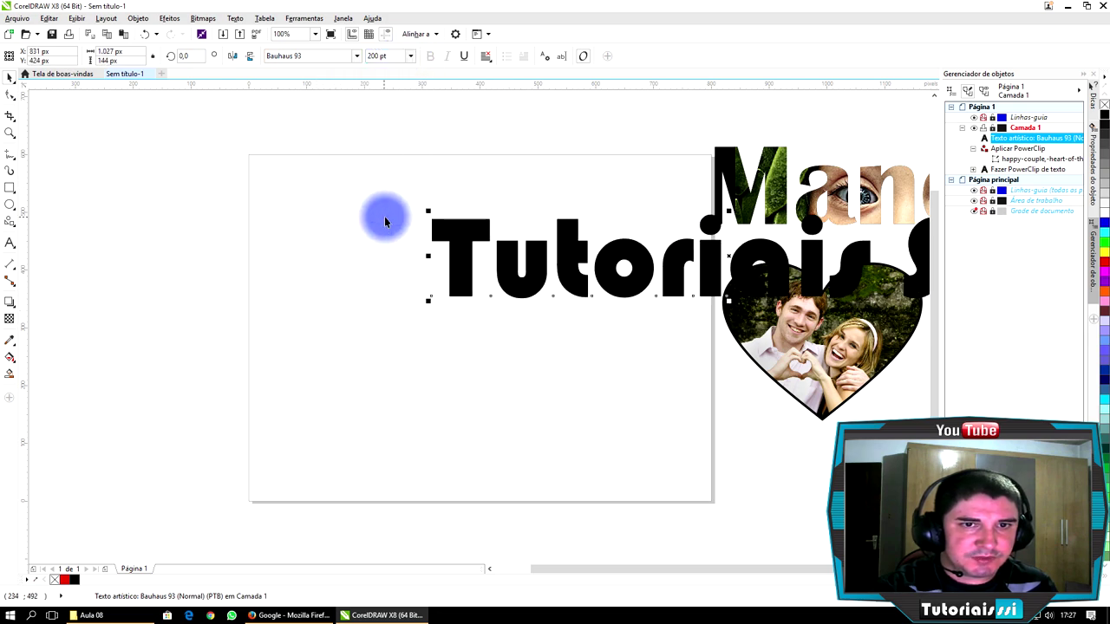
Move the "Tutoriais SSI" text left and down to about X 248 px, Y 318 px, and select it.
left_click_drag(453, 241, 109, 305)
left_click(250, 126)
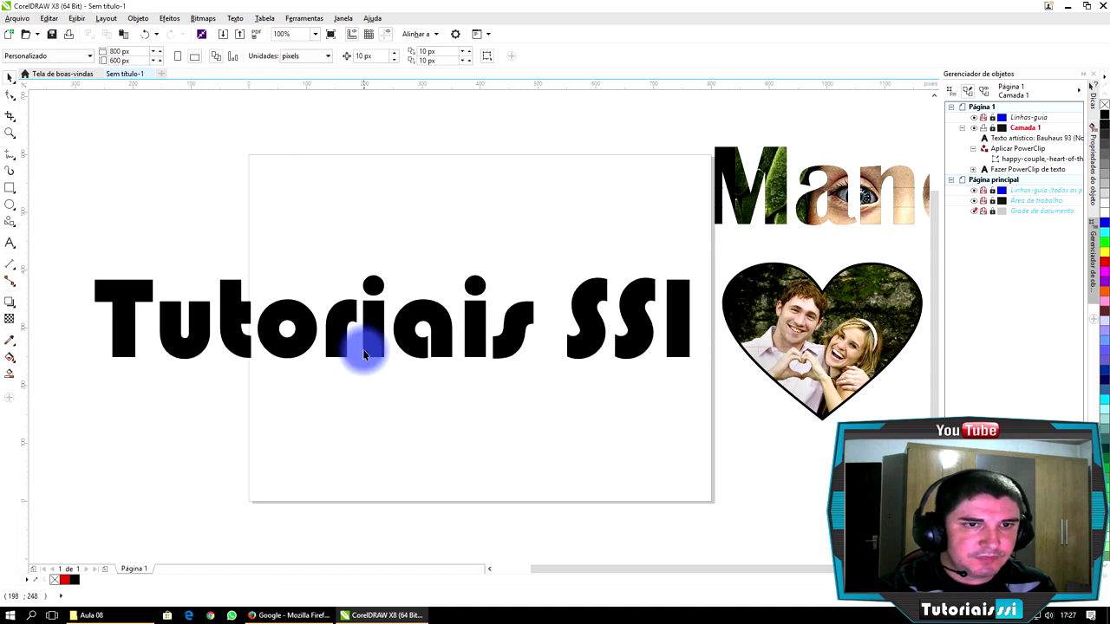
left_click(366, 319)
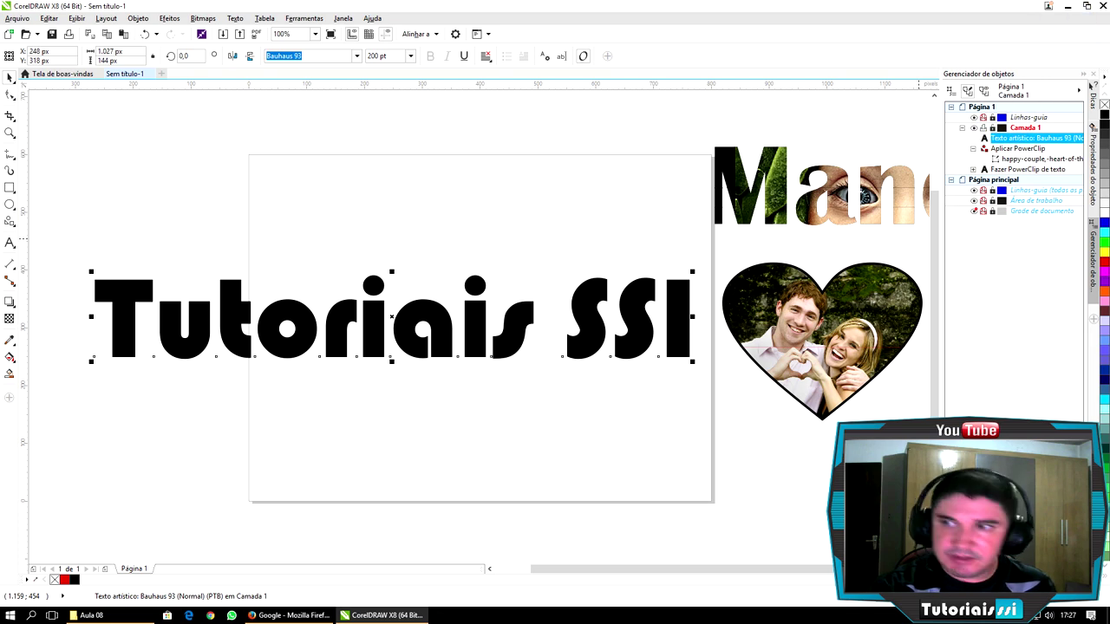
Compare the text with the wallpaper logo's two-tone lettering on the desktop, and switch back to CorelDRAW.
left_click(1067, 5)
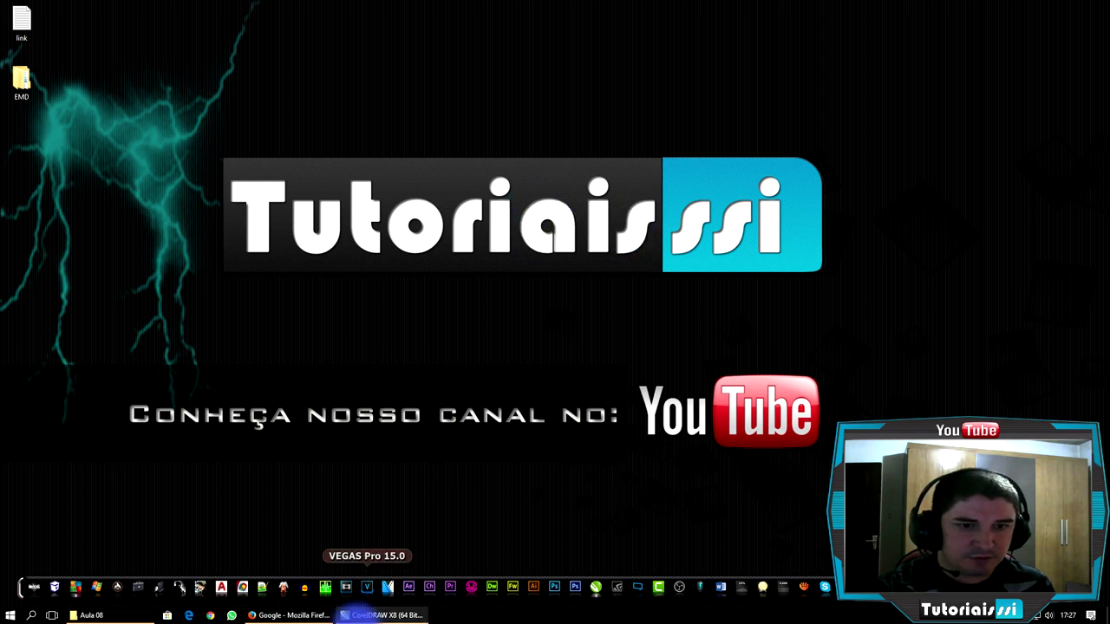
left_click(381, 615)
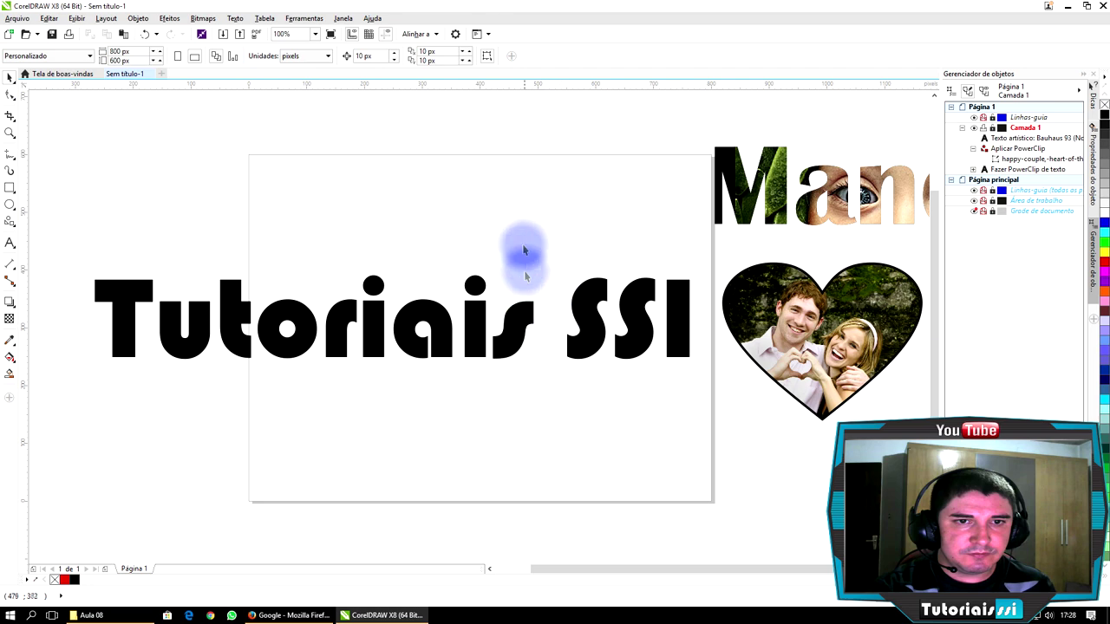
Draw a rectangle about 1122 × 201 px across the lower half of the "Tutoriais SSI" text, positioned at about X 241 px, Y 217 px.
left_click(10, 187)
left_click_drag(61, 312, 710, 428)
left_click(11, 80)
left_click_drag(208, 408, 210, 414)
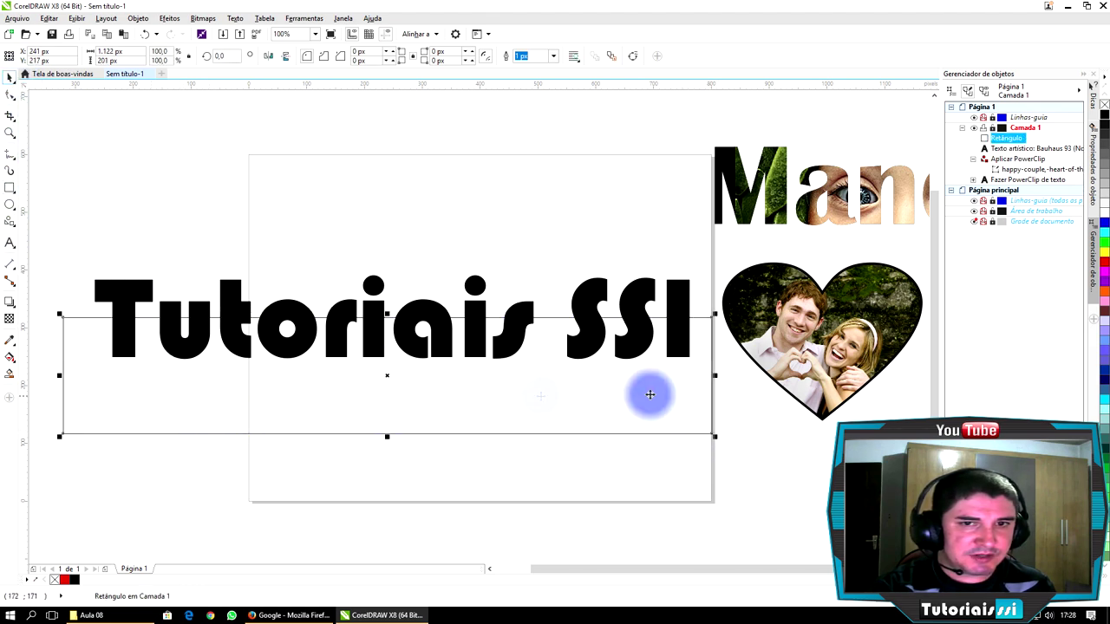
Fill the rectangle with a lighter shade of blue and move it to about X 256 px, Y 214 px.
left_click(1103, 229)
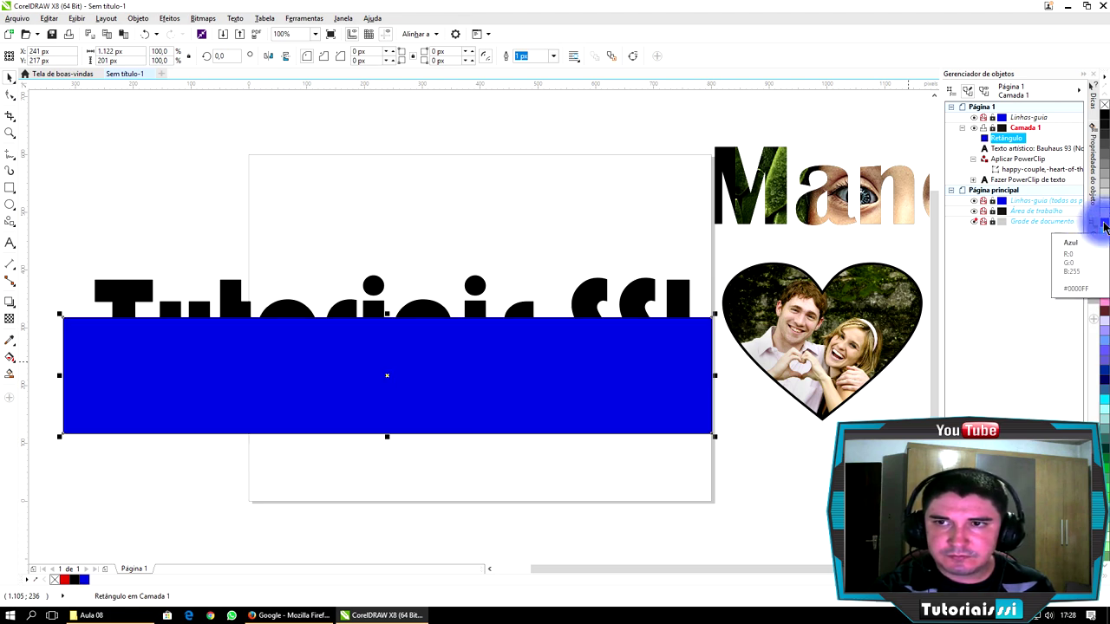
left_click(1105, 227)
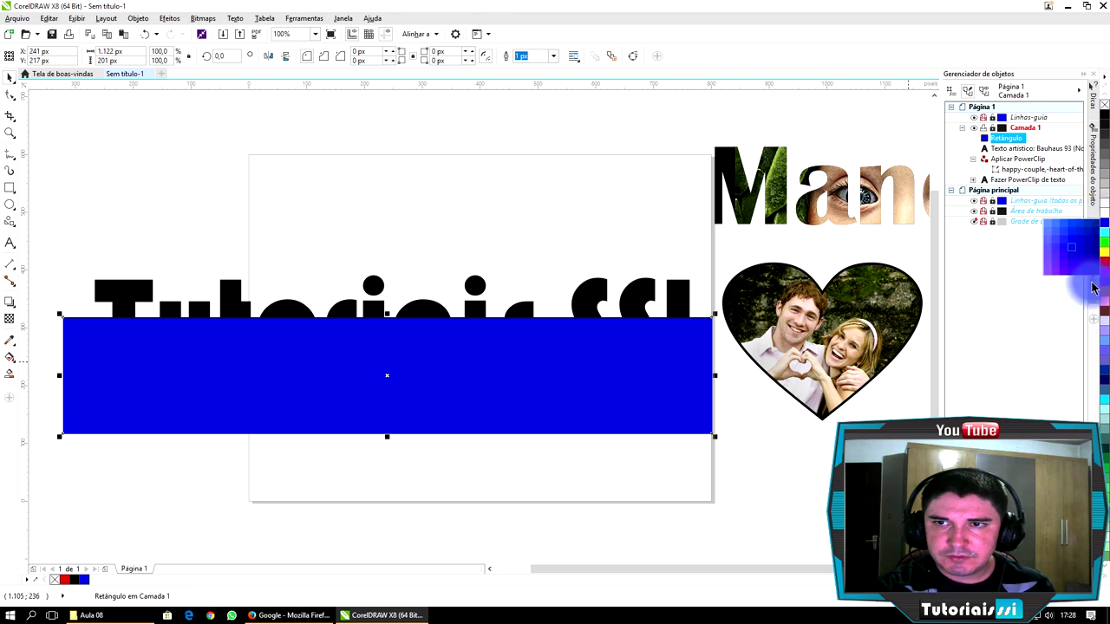
left_click(1066, 230)
left_click_drag(512, 356, 505, 364)
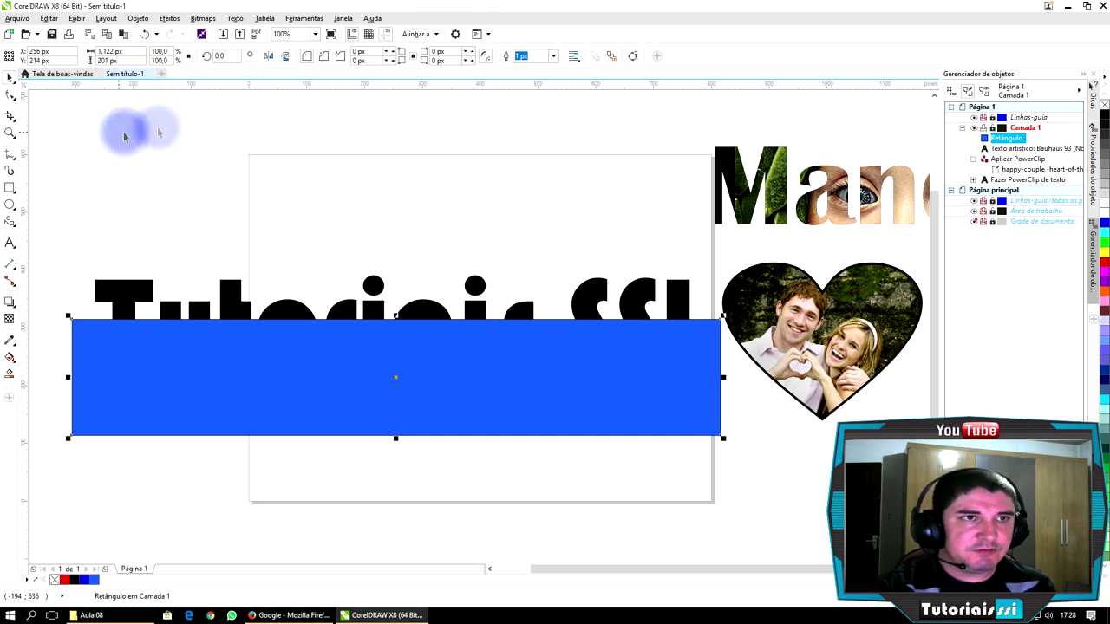
PowerClip the blue rectangle inside the "Tutoriais SSI" text.
left_click(139, 18)
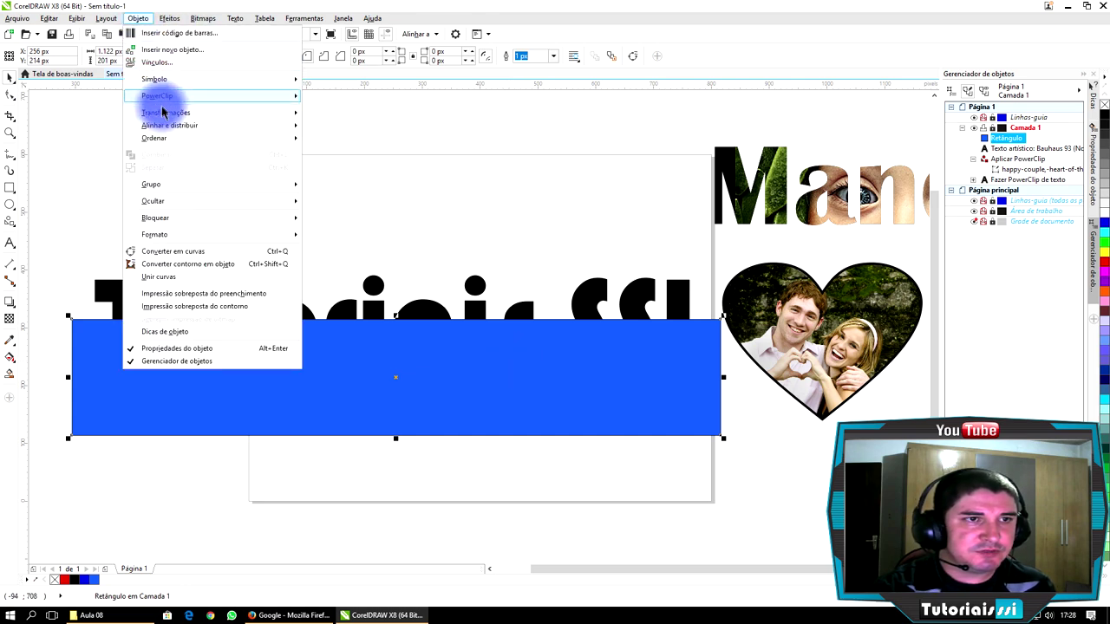
mouse_move(189, 94)
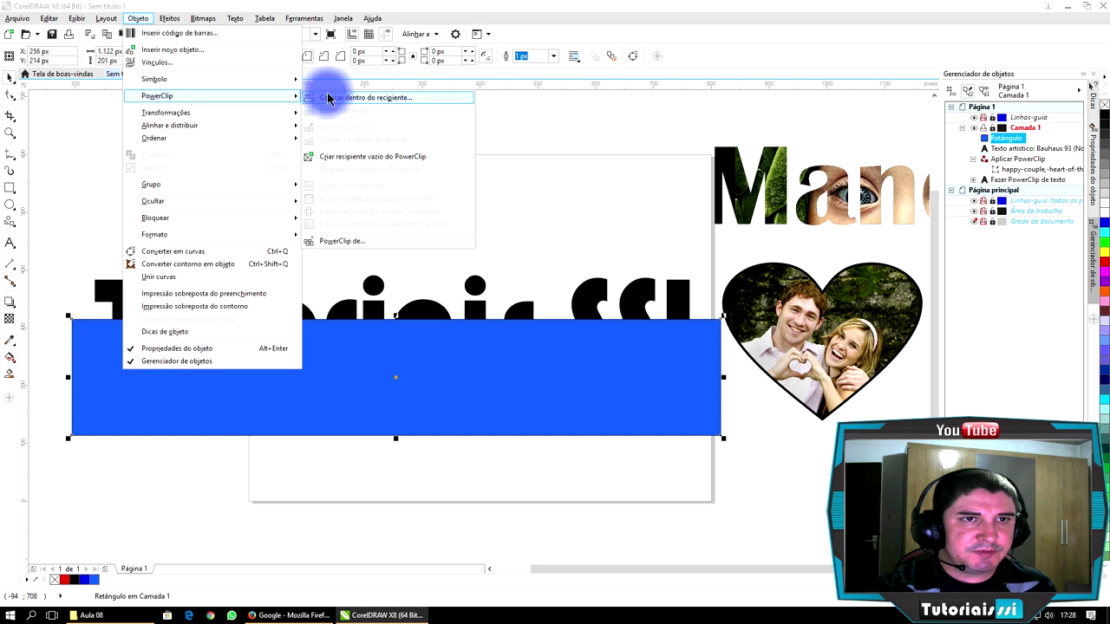
left_click(328, 97)
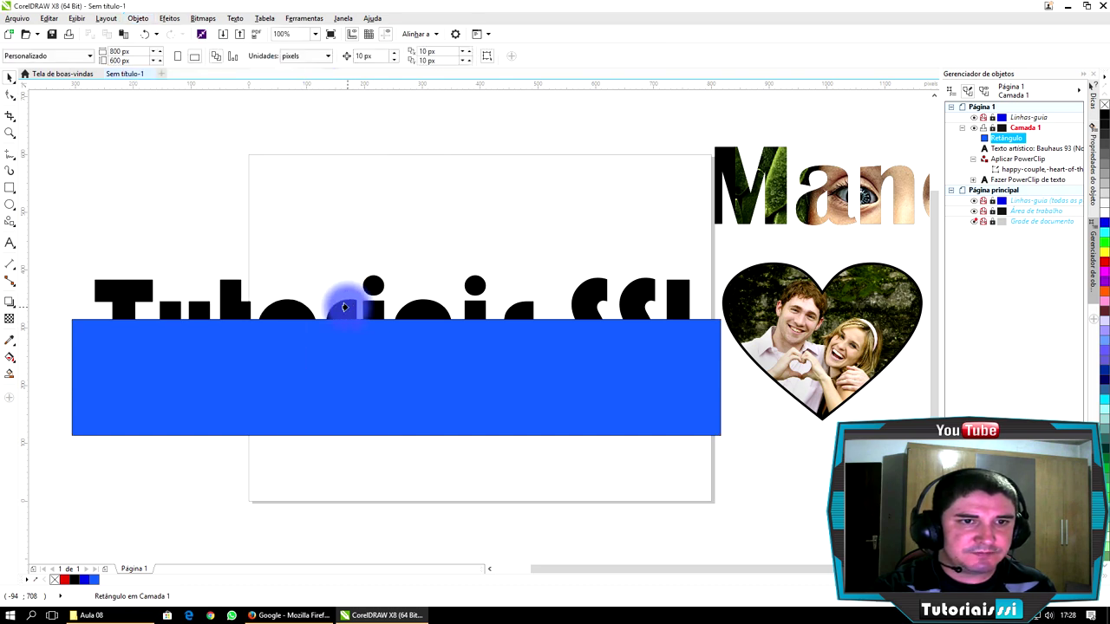
left_click(344, 306)
left_click(459, 173)
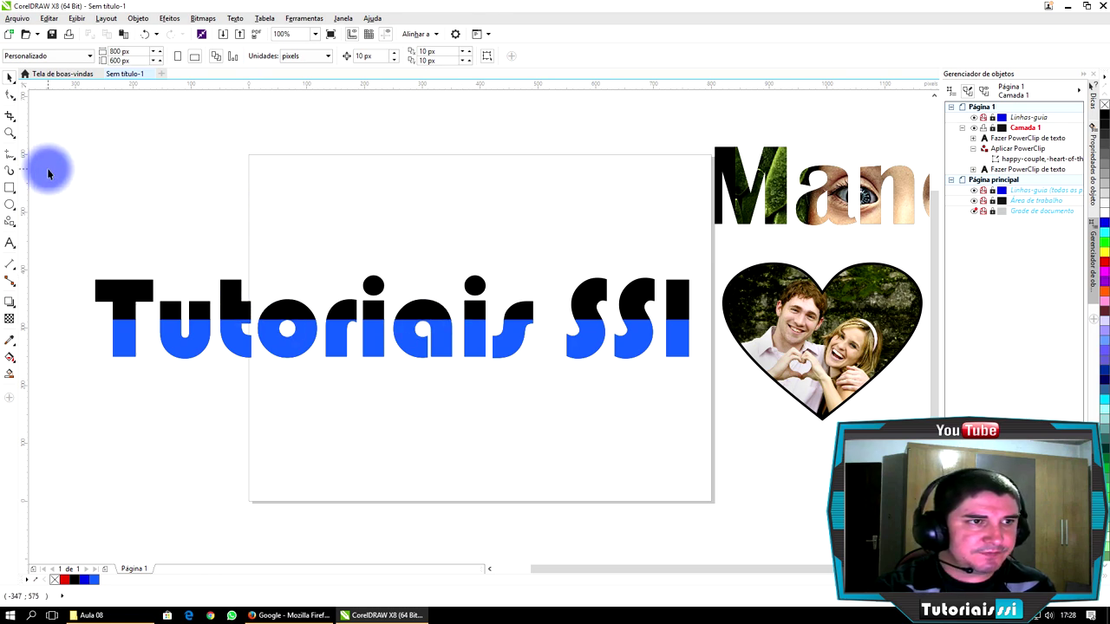
Draw a rectangle about 1236 × 158 px across the upper part of the "Tutoriais SSI" text and fill it with near-black.
left_click(9, 187)
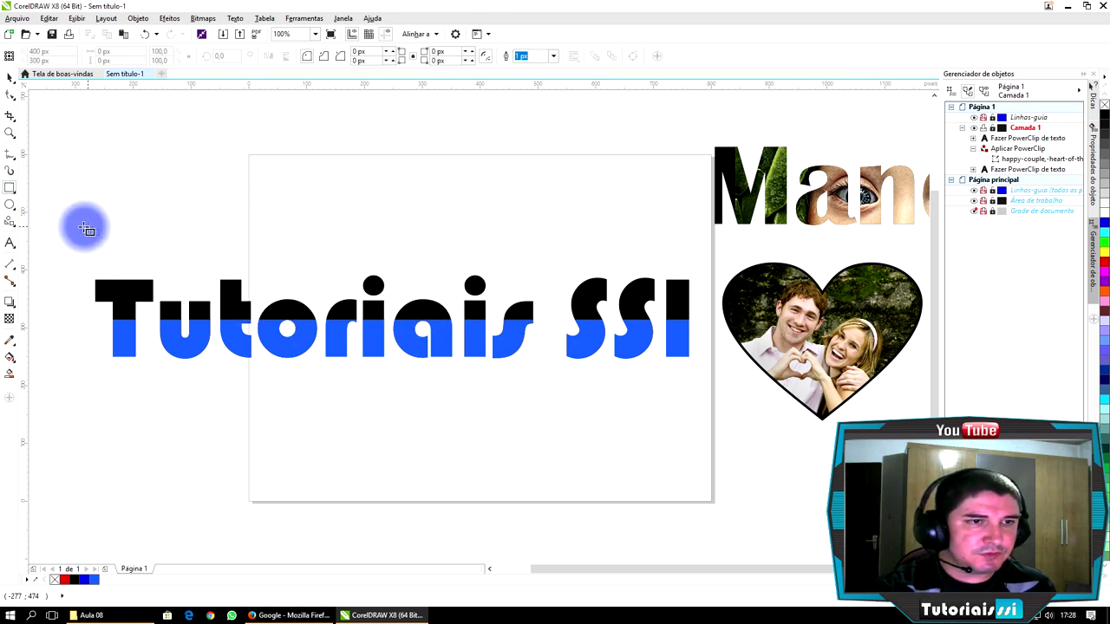
left_click_drag(32, 210, 745, 302)
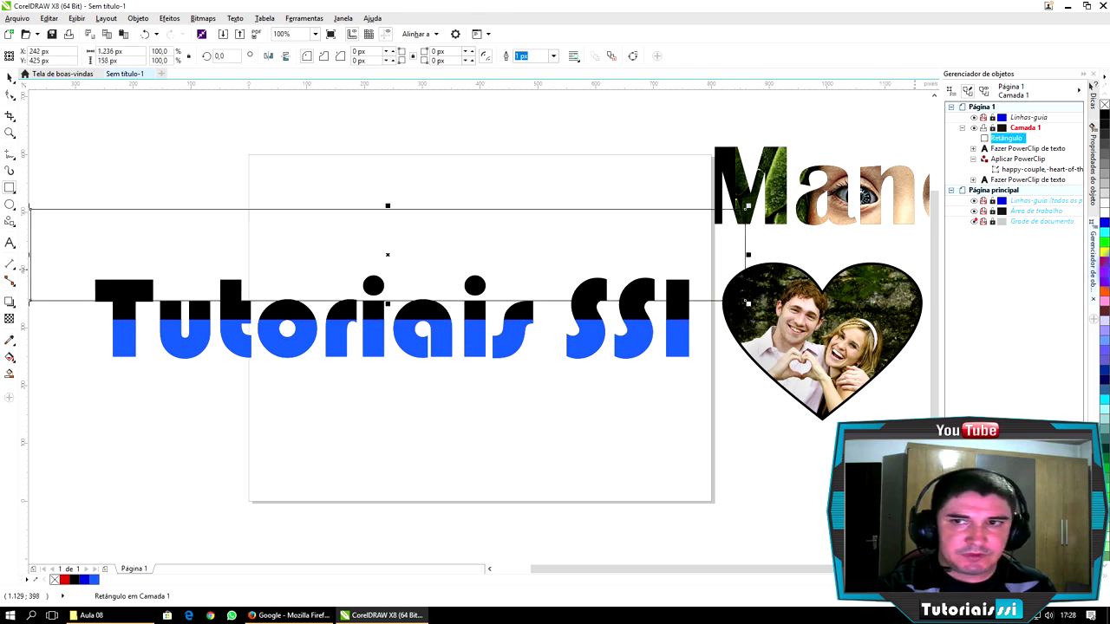
left_click(1105, 128)
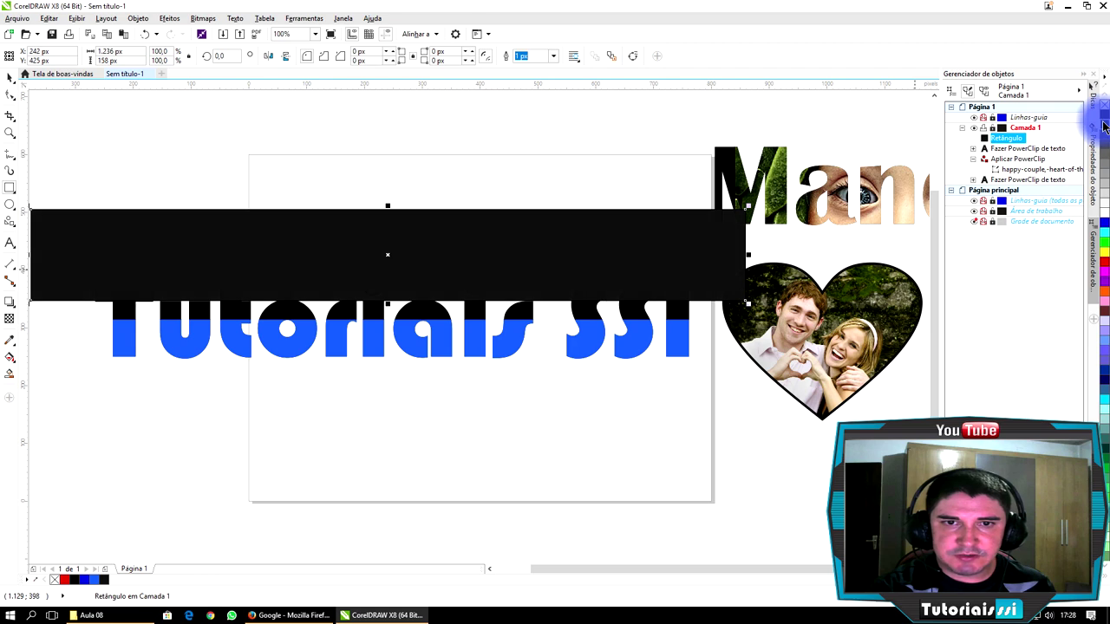
PowerClip the near-black rectangle inside the "Tutoriais SSI" text and deselect it.
left_click(11, 80)
left_click(139, 18)
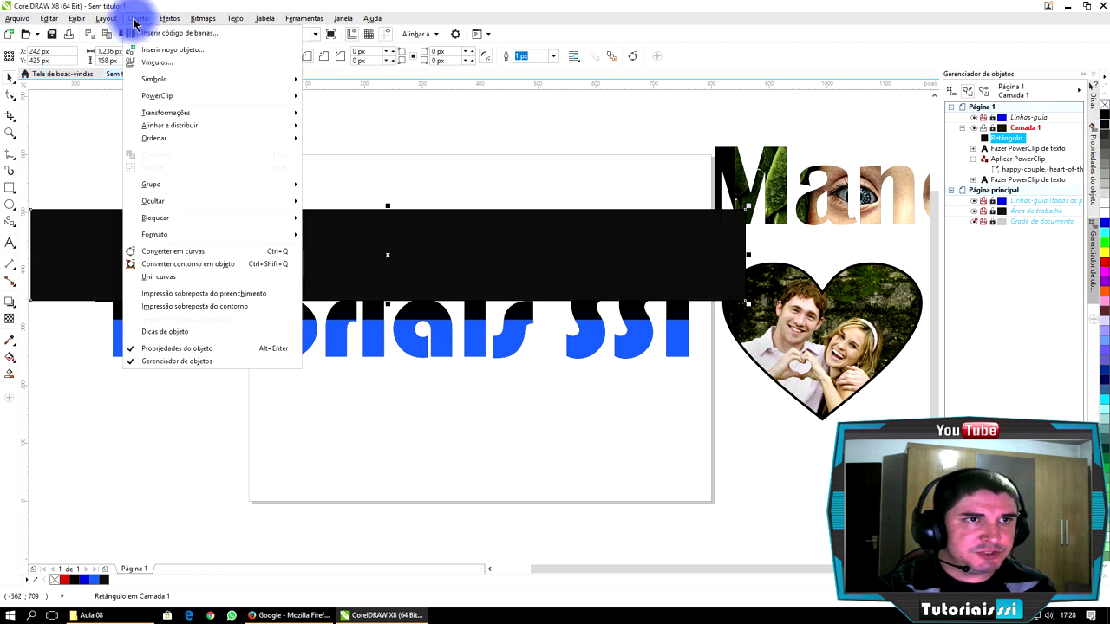
mouse_move(178, 93)
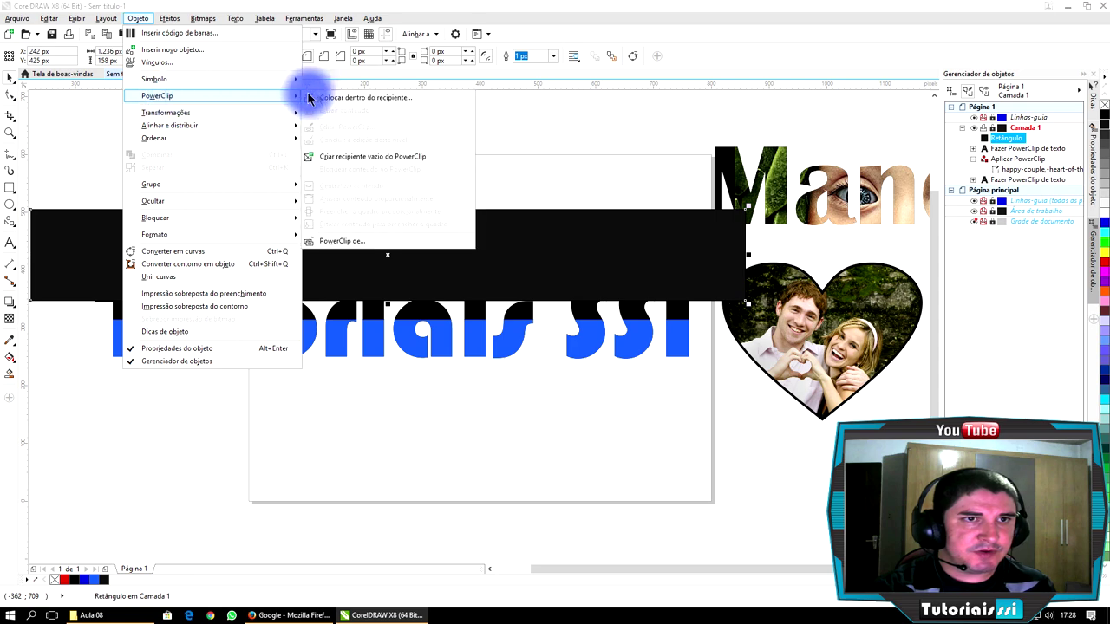
left_click(347, 95)
left_click(286, 312)
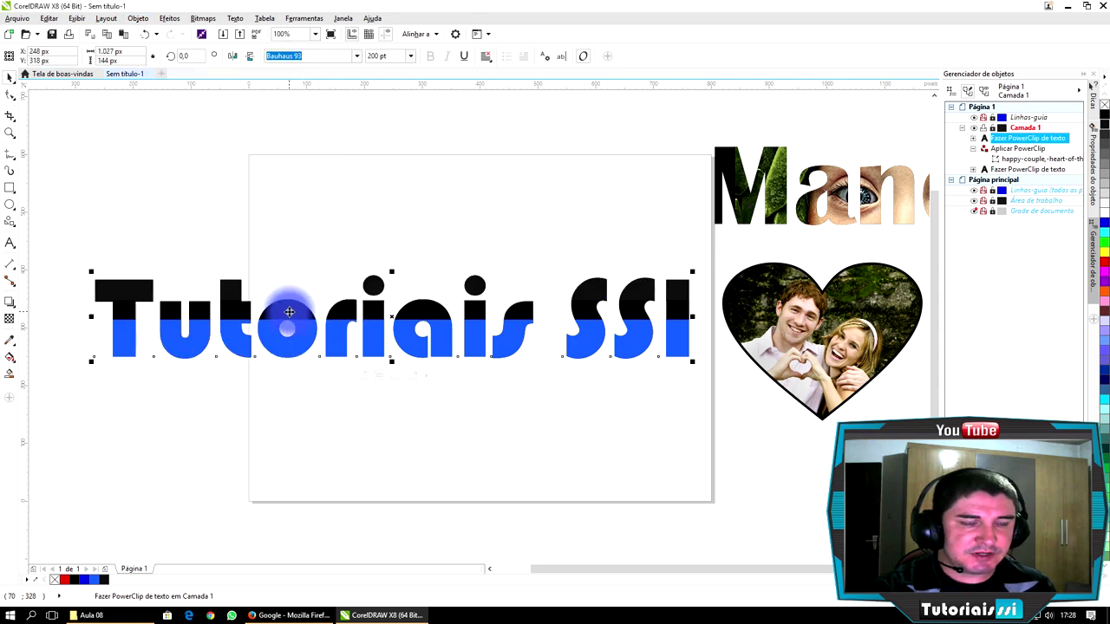
left_click(424, 198)
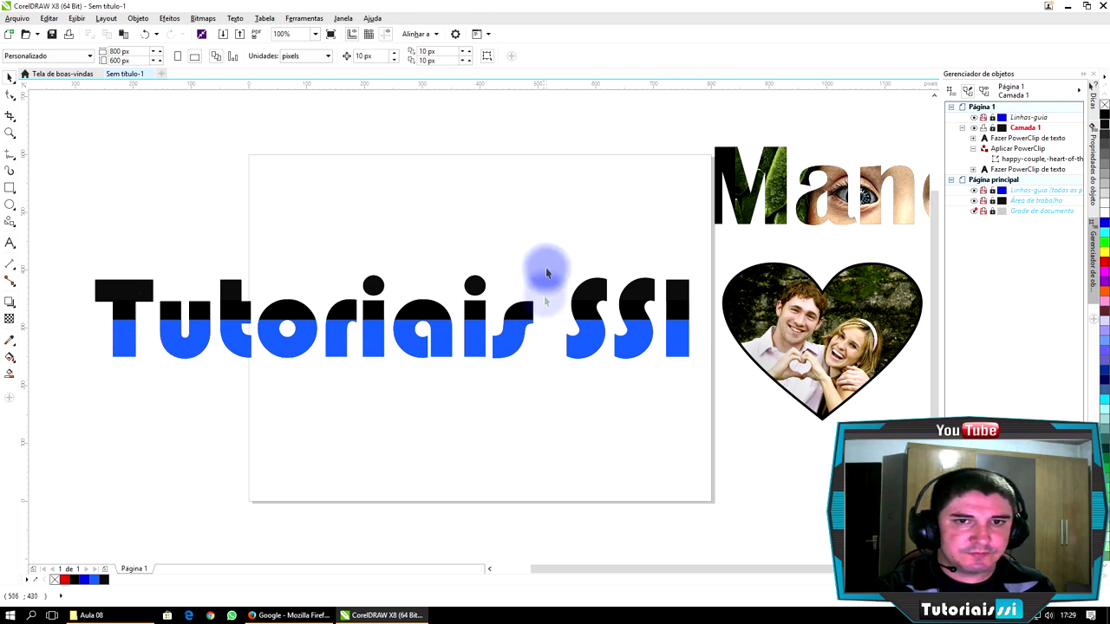
Open the PowerClip contents of the "Tutoriais SSI" text to examine both rectangles, and finish editing without changes.
left_click(585, 314)
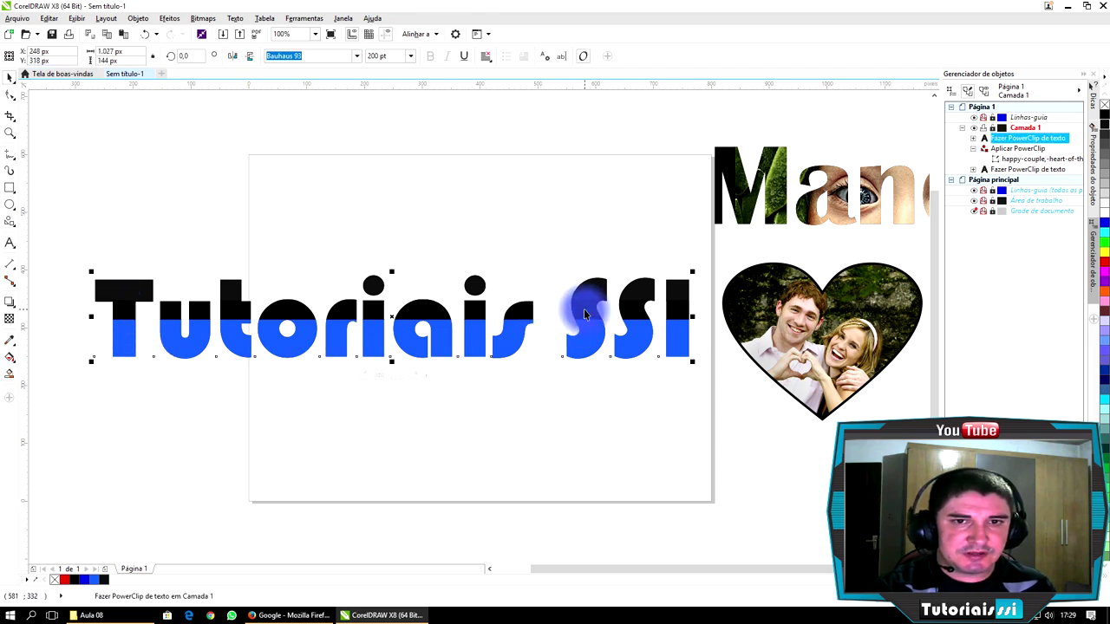
double_click(582, 310)
left_click(586, 229)
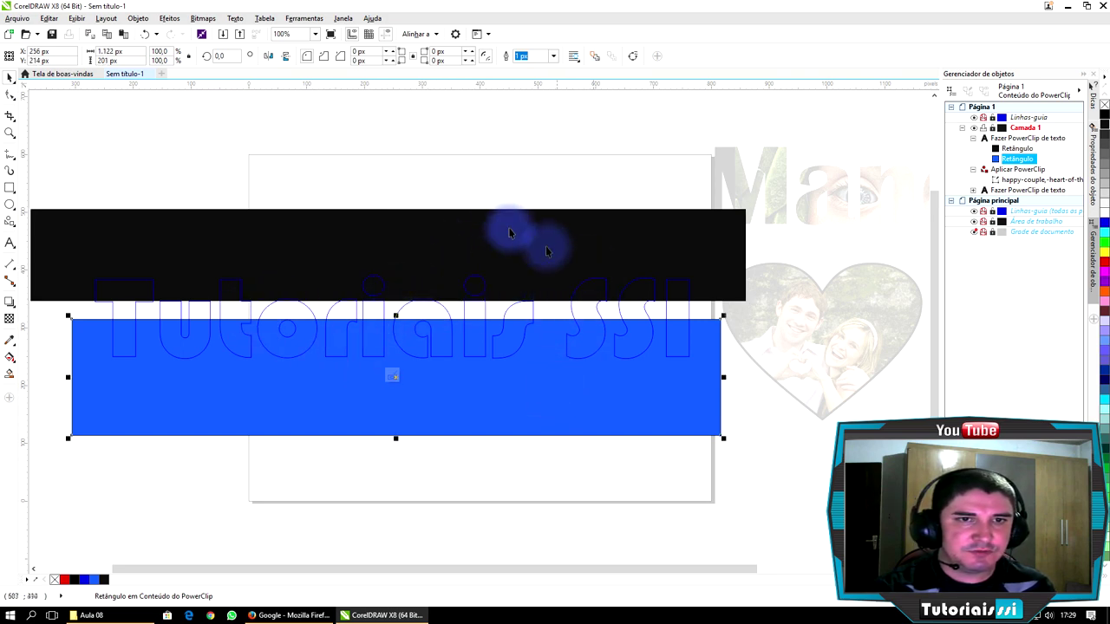
left_click(471, 136)
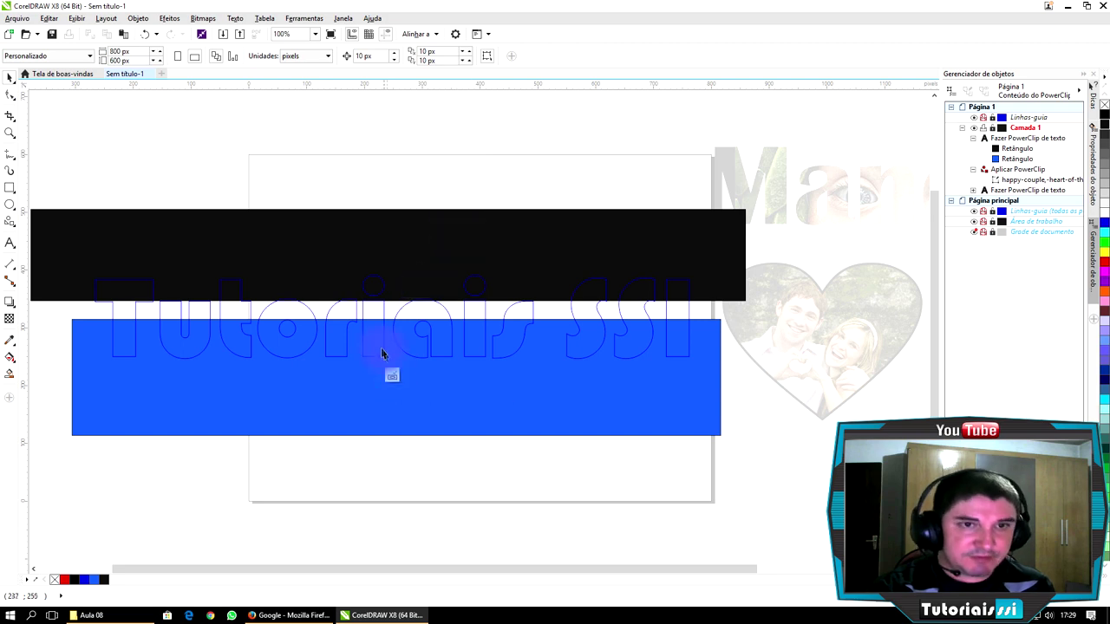
left_click(408, 138, "ctrl")
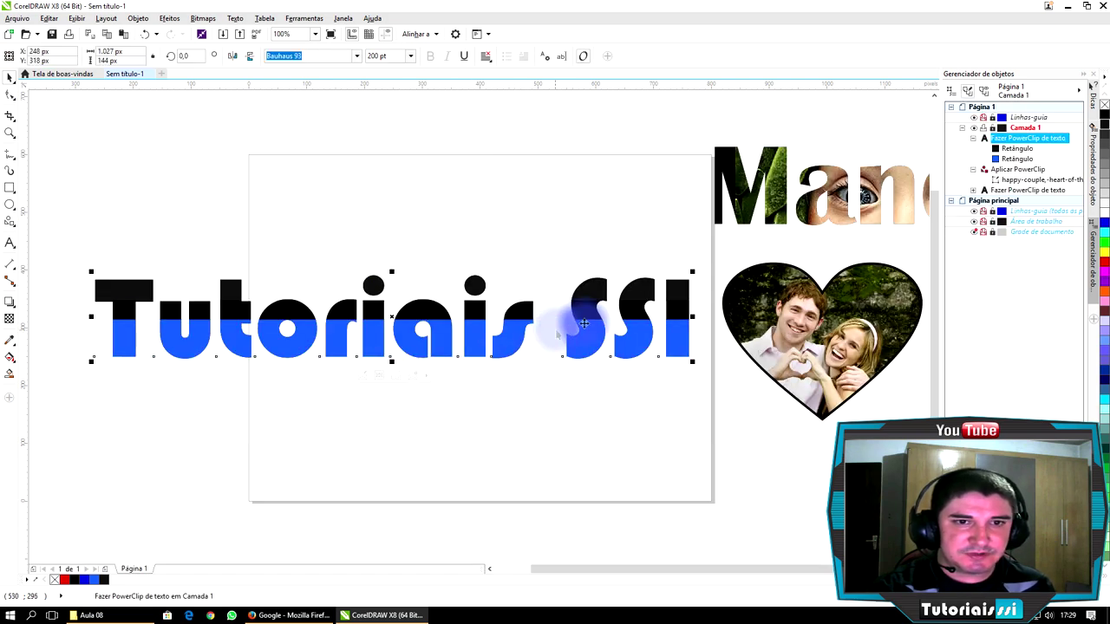
left_click(466, 468)
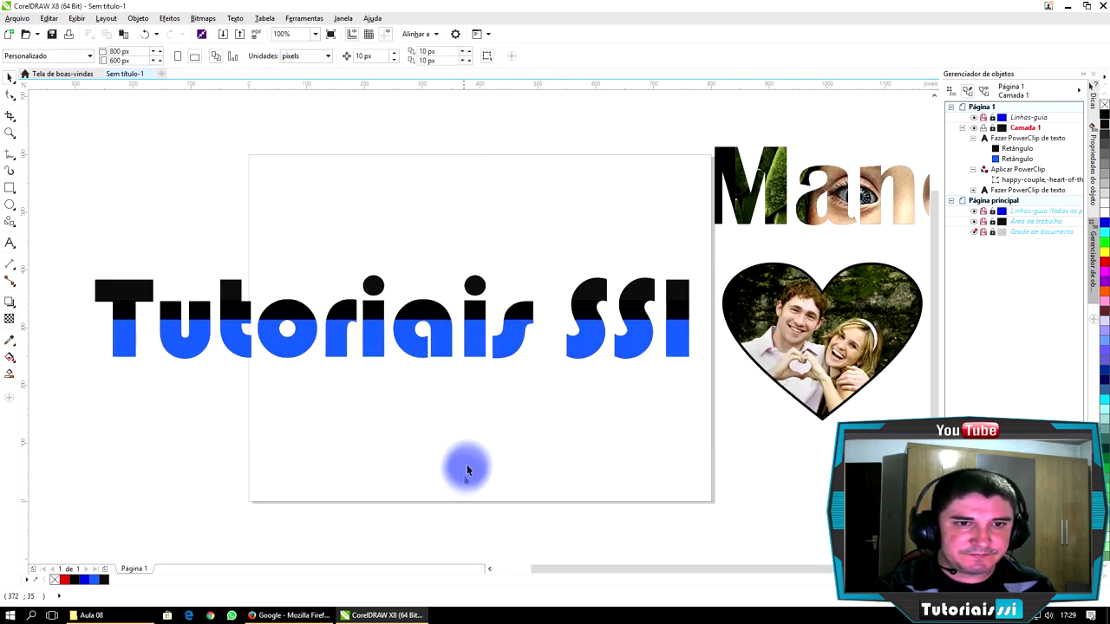
Add a thin black outline to the two-tone "Tutoriais SSI" text.
left_click(454, 346)
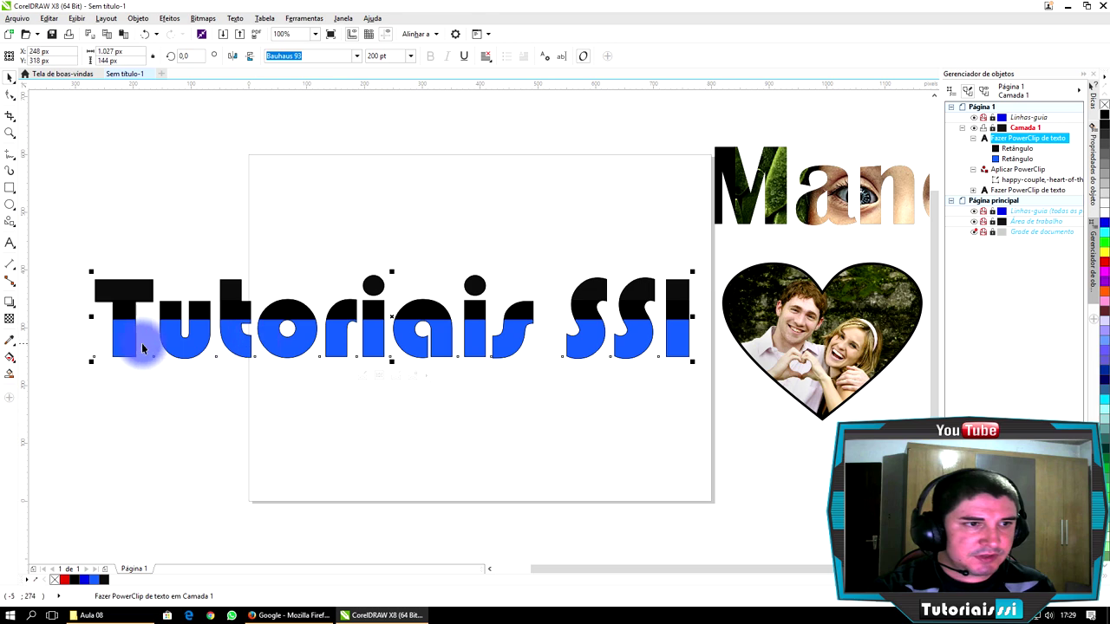
left_click(12, 379)
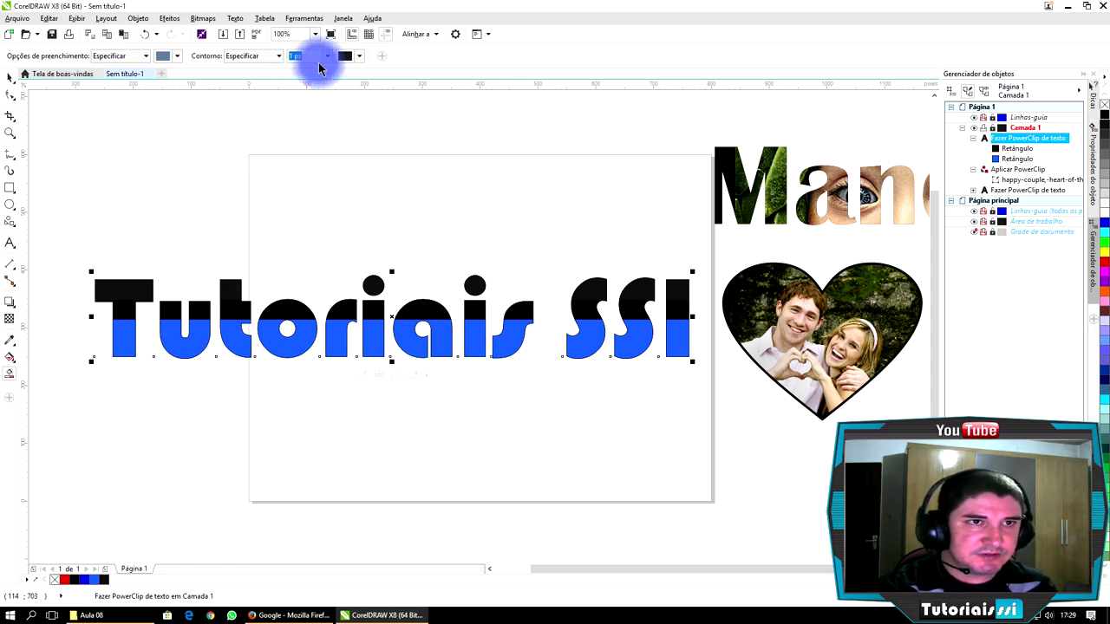
left_click(327, 57)
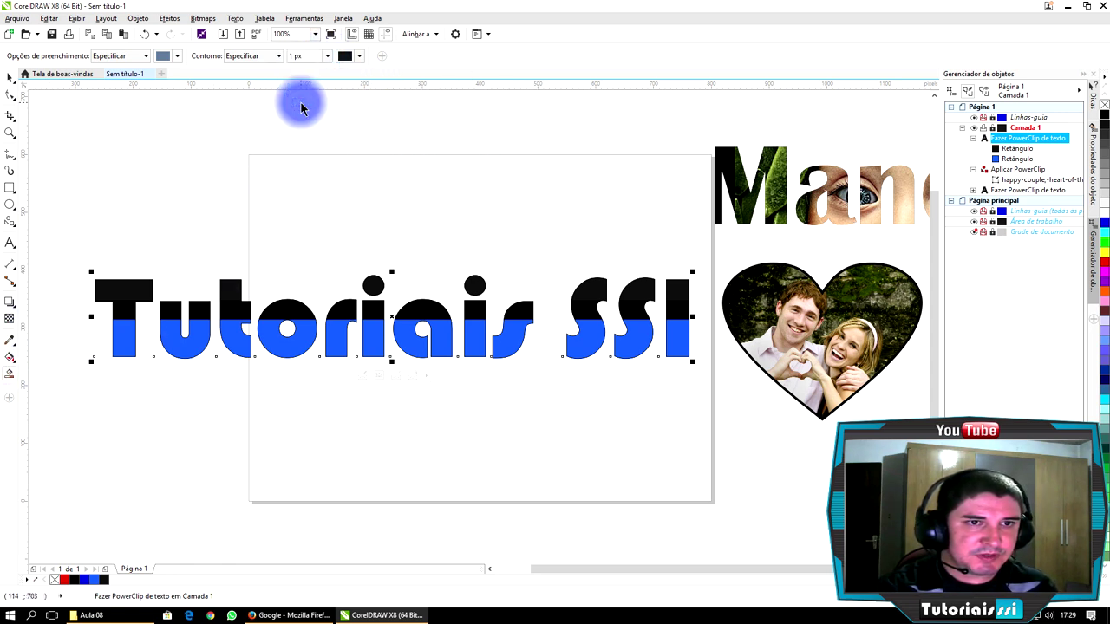
left_click(327, 55)
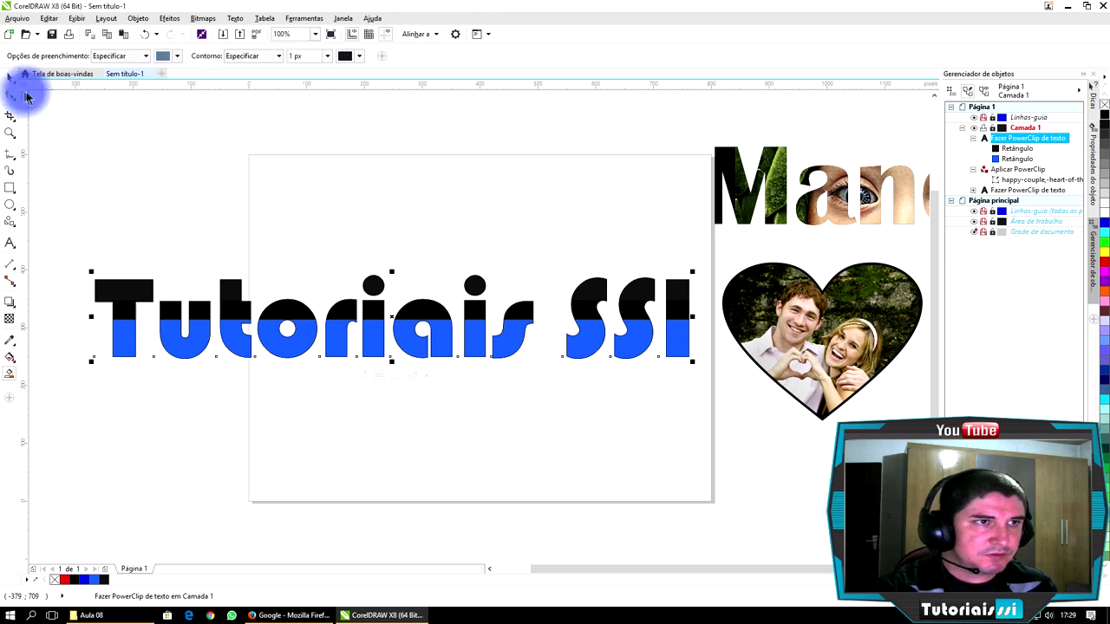
left_click(7, 81)
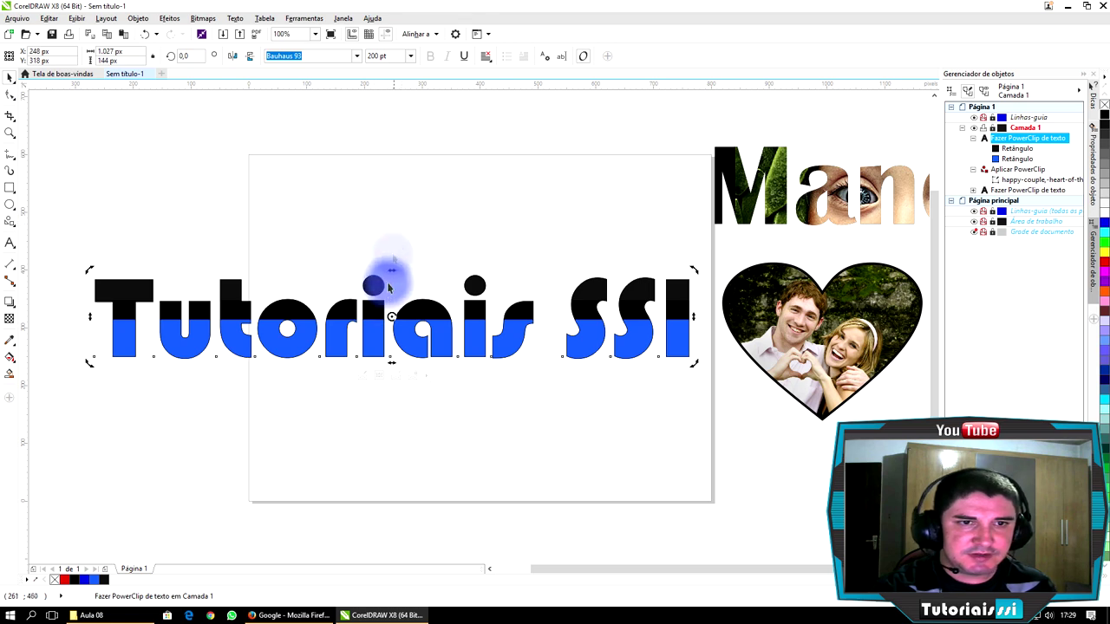
Move the "Tutoriais SSI" text up to about X 229 px, Y 557 px, and deselect it.
left_click(423, 397)
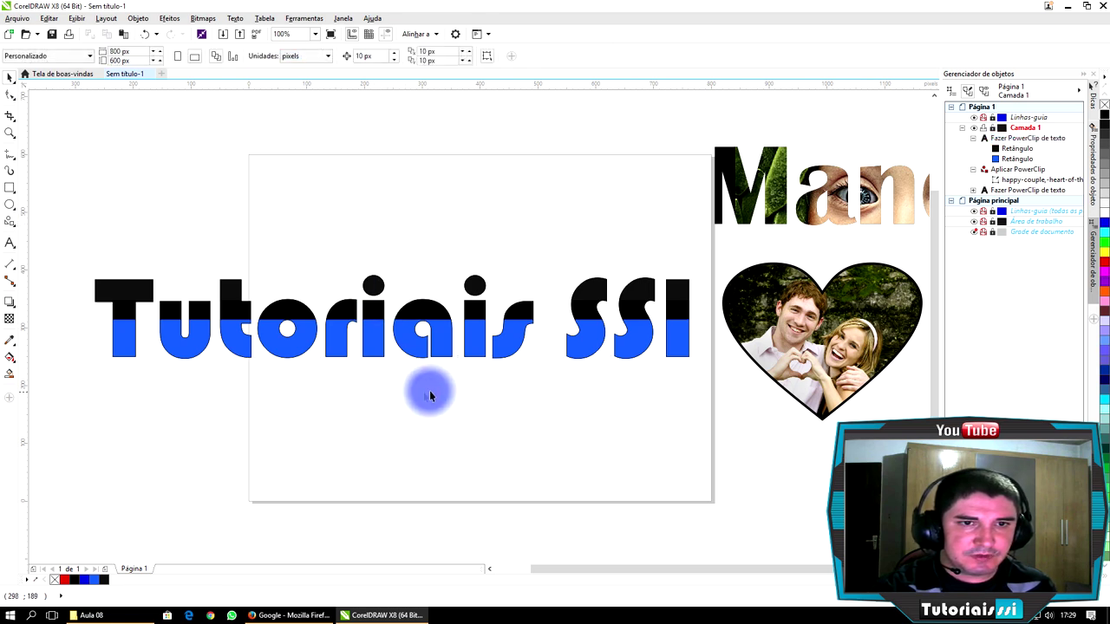
left_click_drag(370, 326, 357, 179)
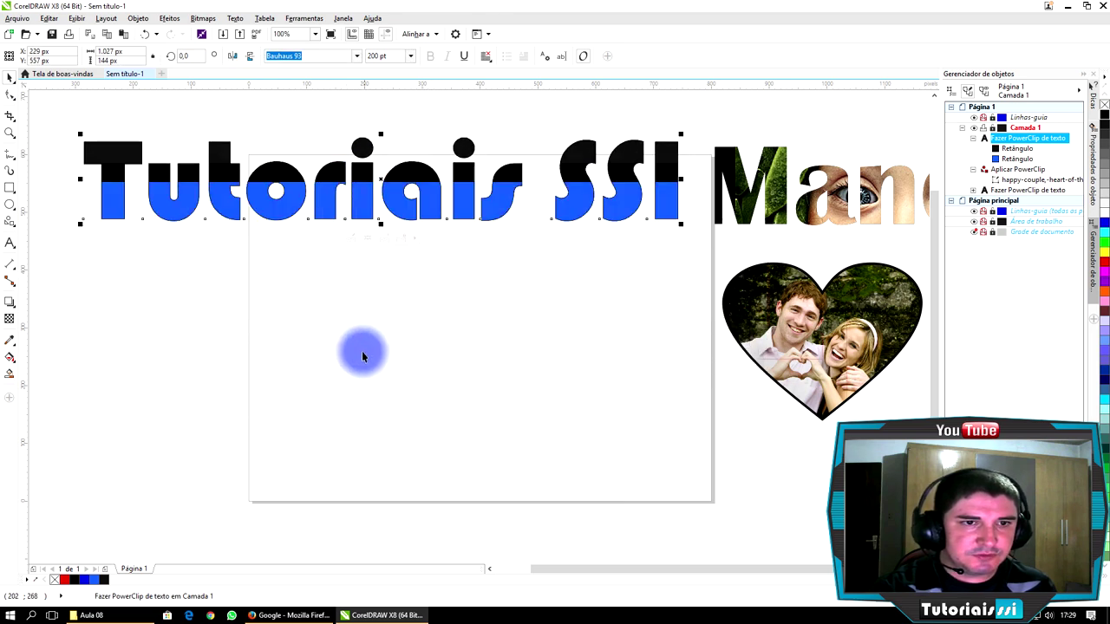
left_click(245, 310)
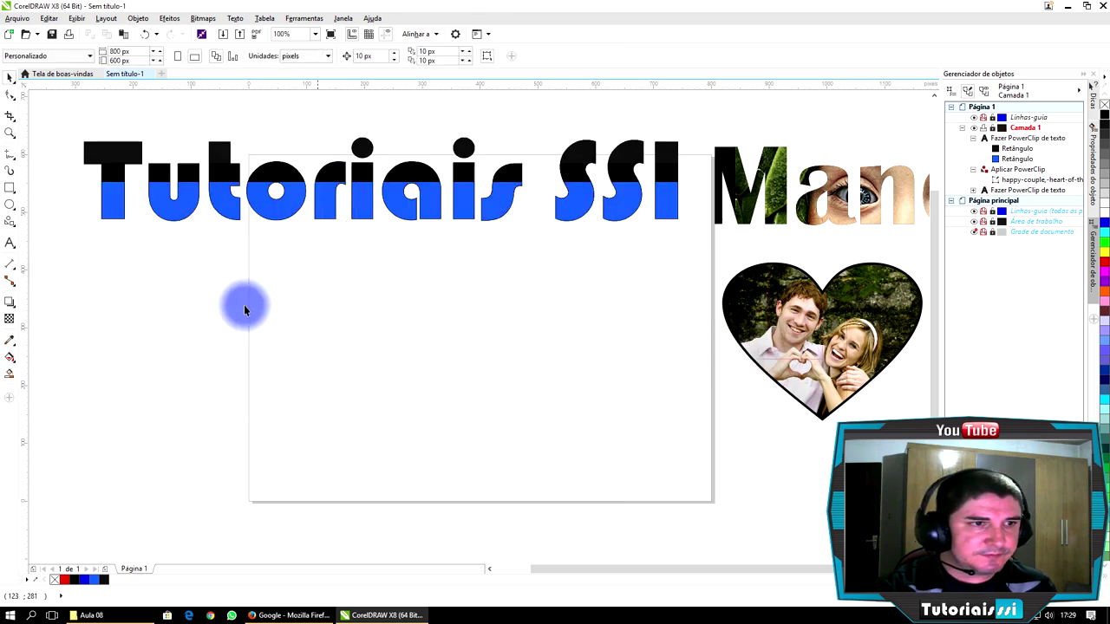
Add the artistic text "YouTube" near the middle of the page.
left_click(10, 244)
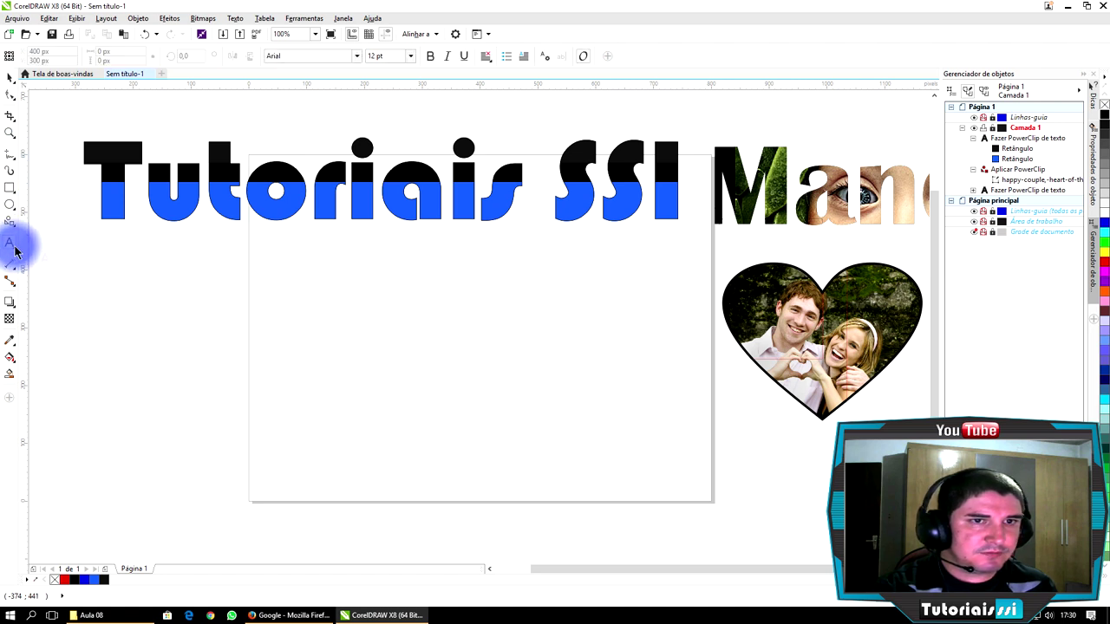
left_click(404, 308)
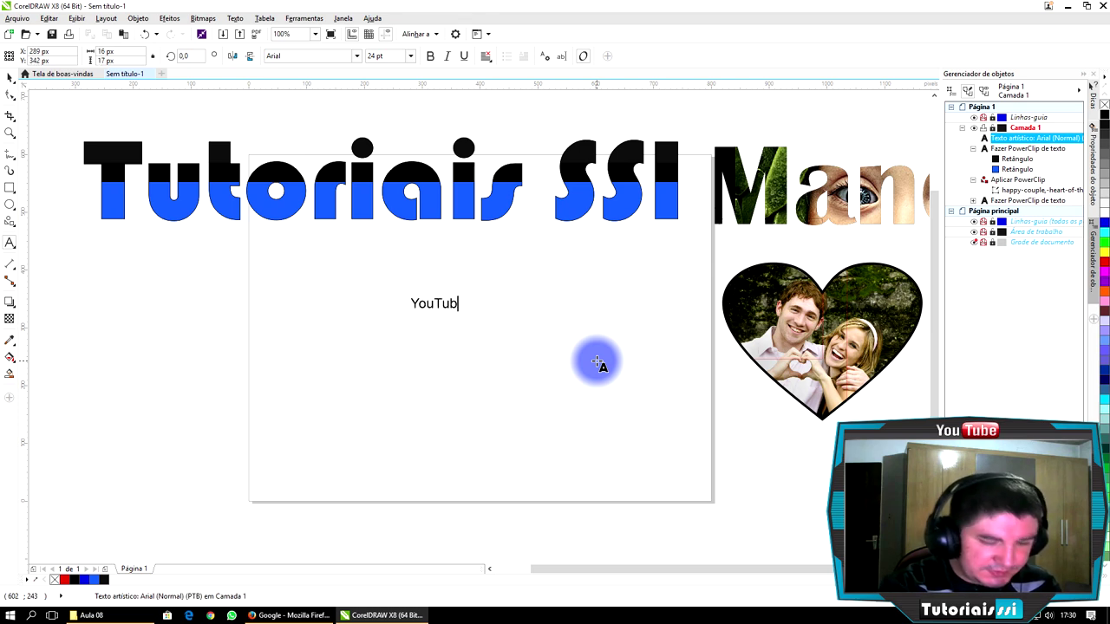
left_click(12, 82)
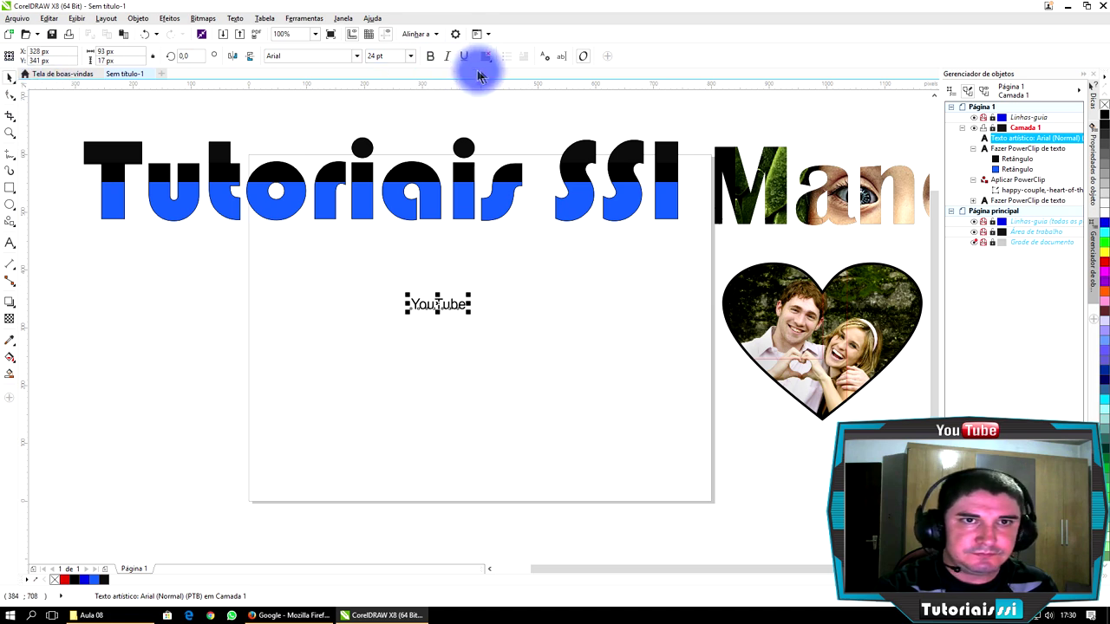
Set the font of the "YouTube" text to Britannic Bold.
left_click(355, 57)
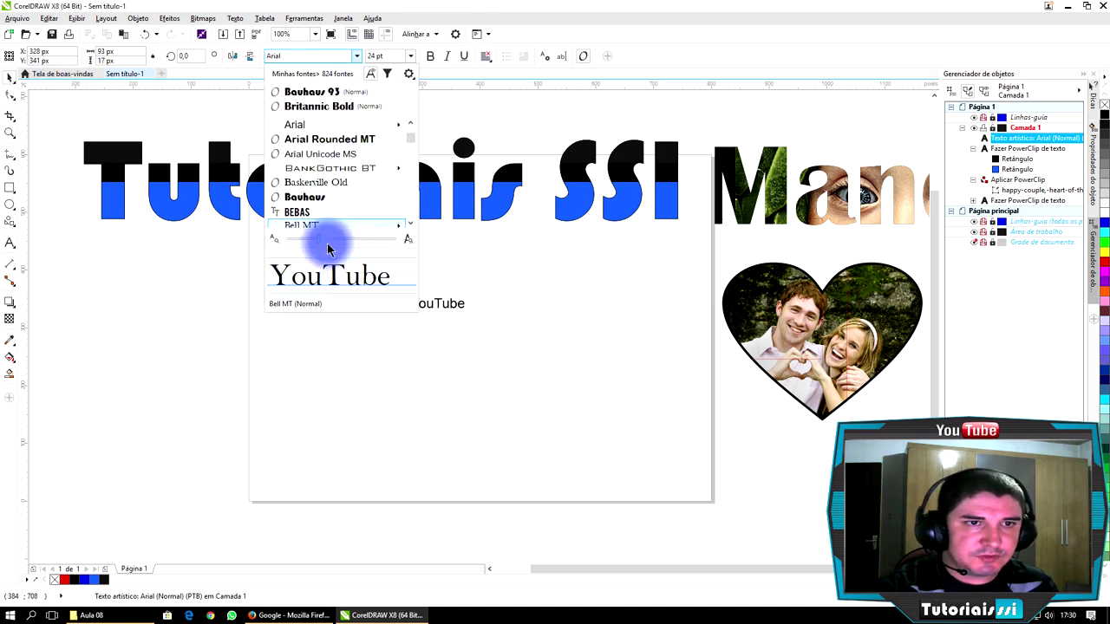
scroll(320, 215, "down", 2)
scroll(319, 214, "down", 3)
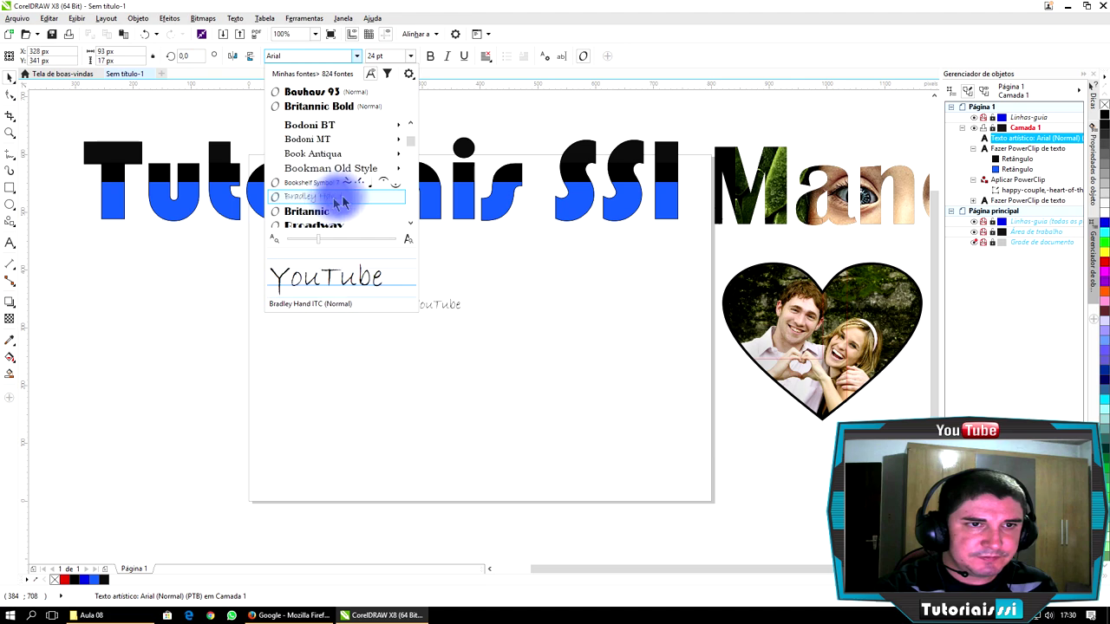
left_click(345, 107)
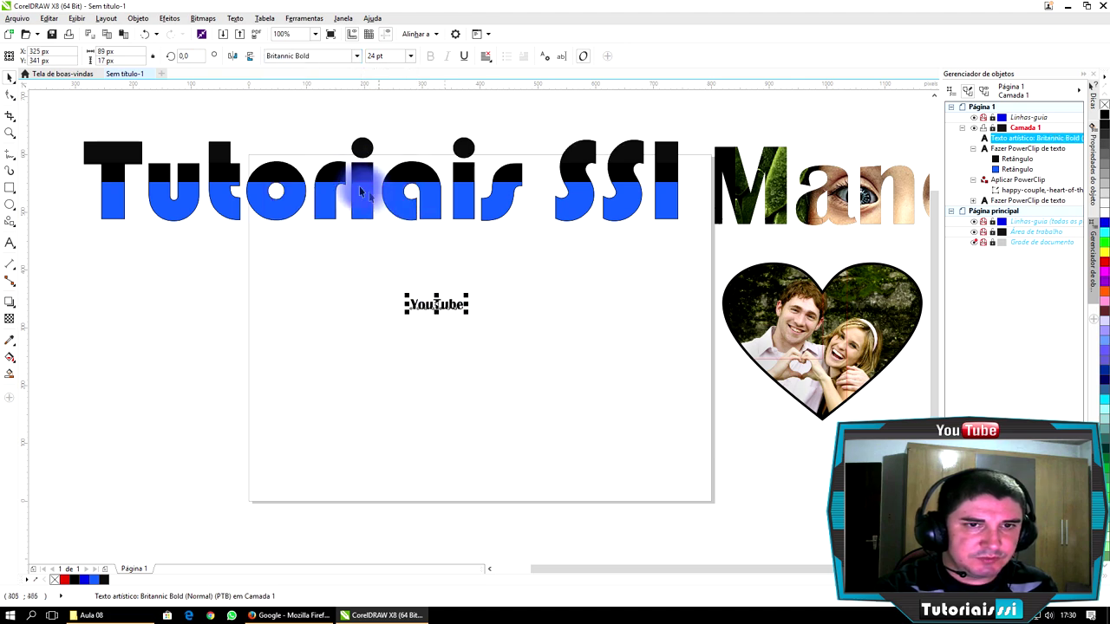
Enlarge the "YouTube" text to roughly half the page width and position it near the page center.
left_click_drag(476, 322, 642, 429)
left_click_drag(502, 321, 429, 335)
left_click(431, 257)
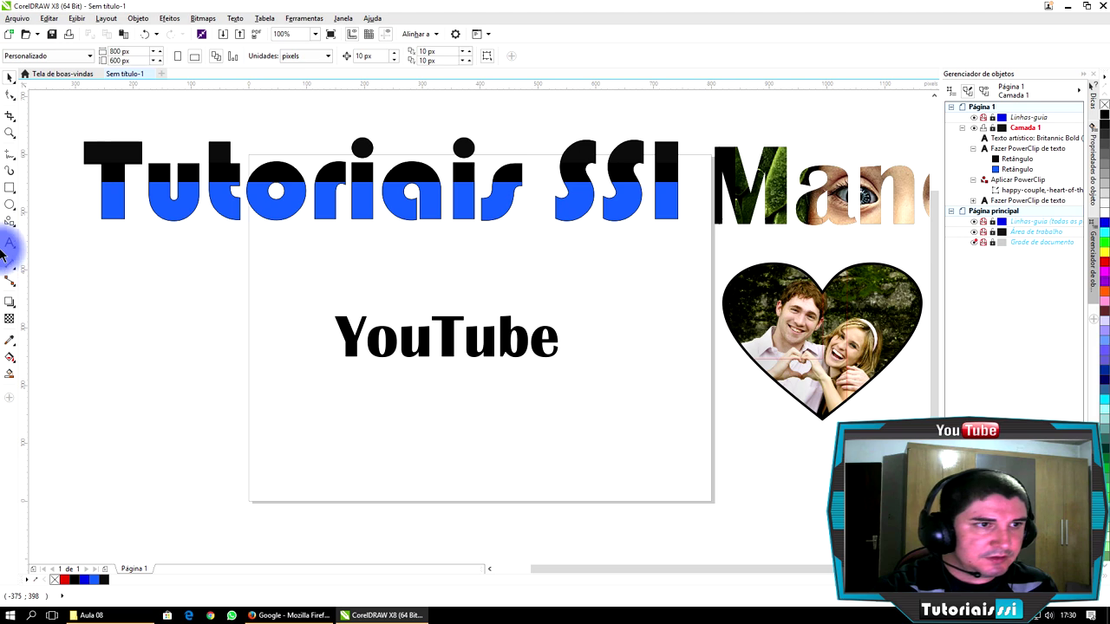
Draw an ellipse about 553 by 164 px over the upper part of the "YouTube" text and fill it red.
left_click(10, 208)
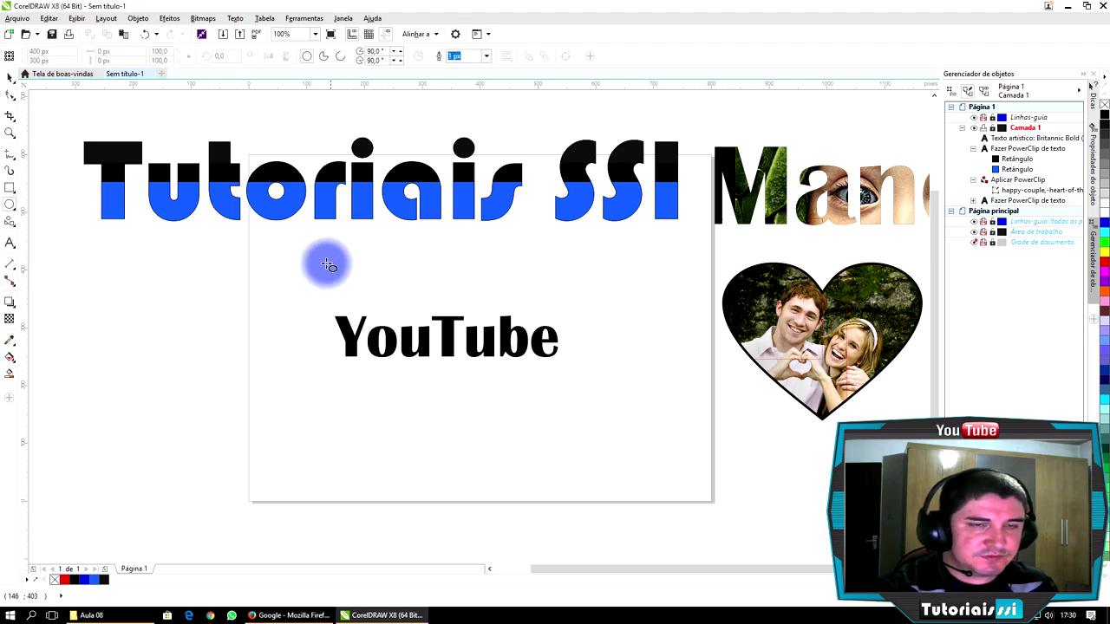
left_click_drag(305, 251, 623, 342)
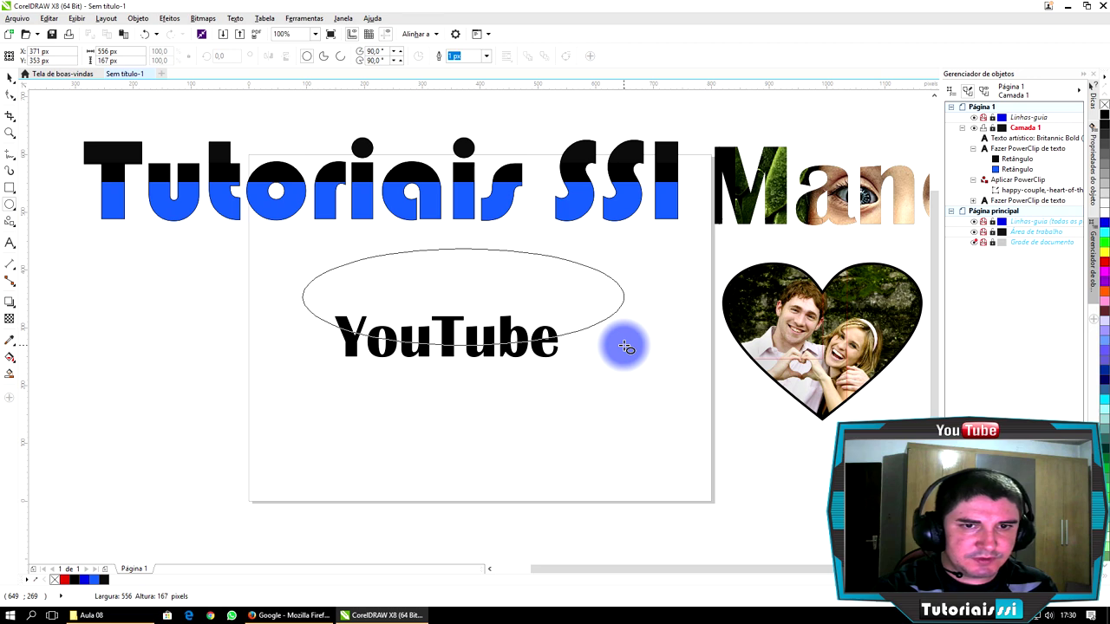
left_click_drag(624, 345, 624, 345)
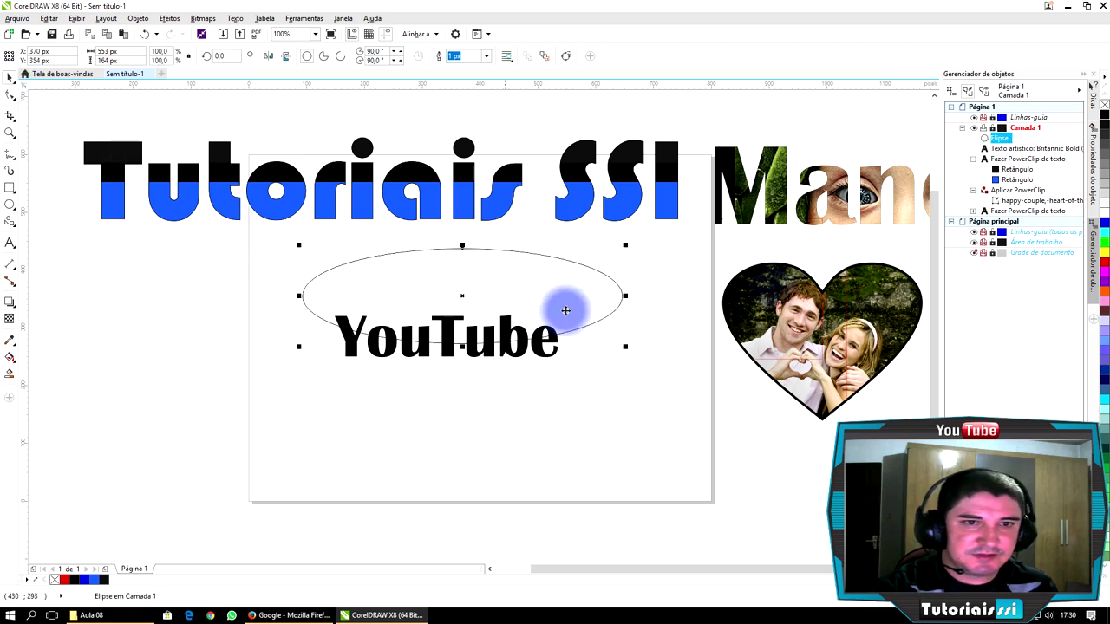
left_click(1104, 263)
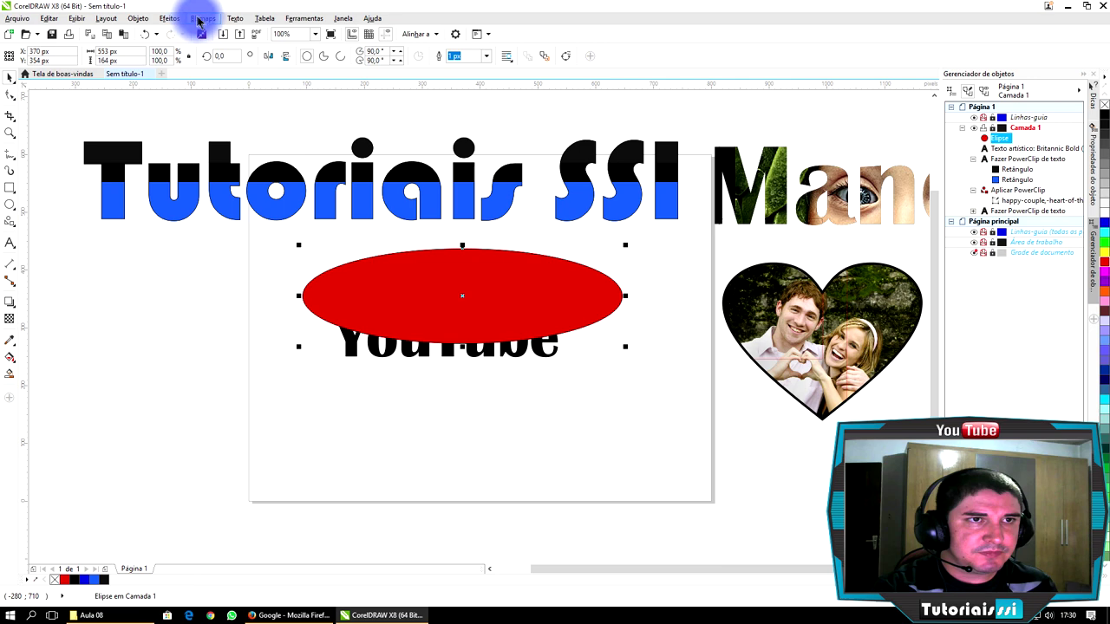
PowerClip the red ellipse inside the "YouTube" text and deselect it.
left_click(140, 18)
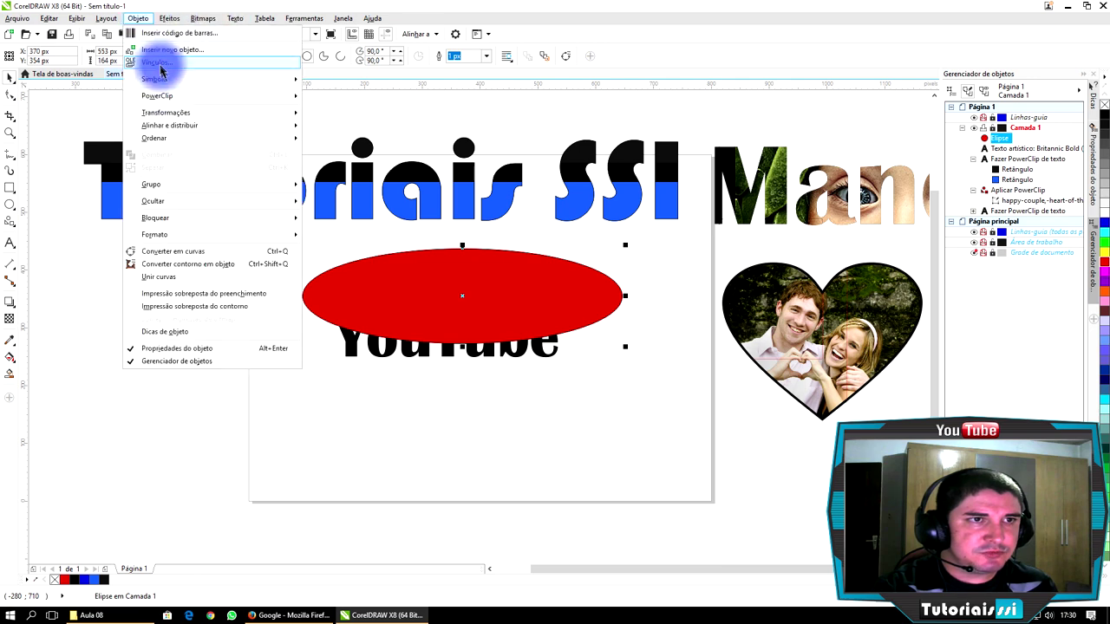
mouse_move(191, 94)
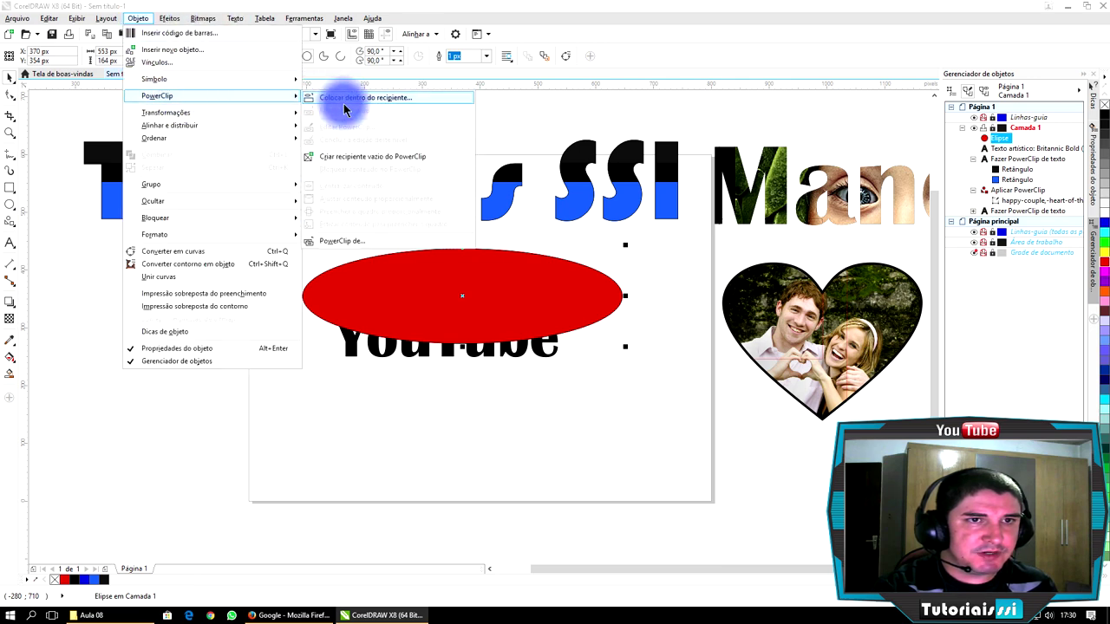
left_click(340, 102)
left_click(349, 341)
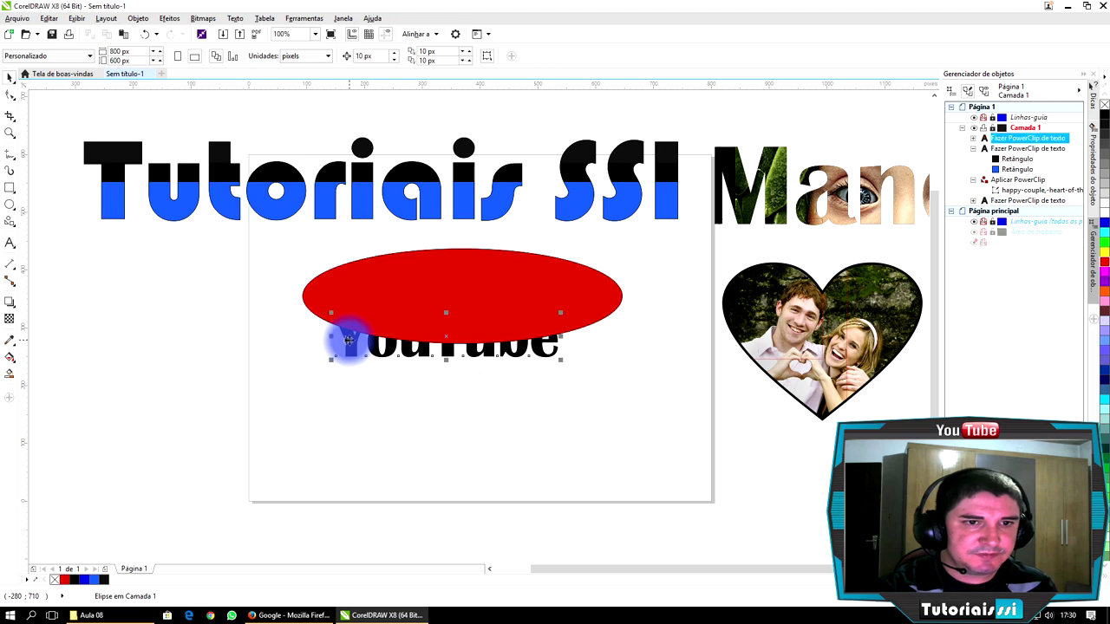
left_click(572, 258)
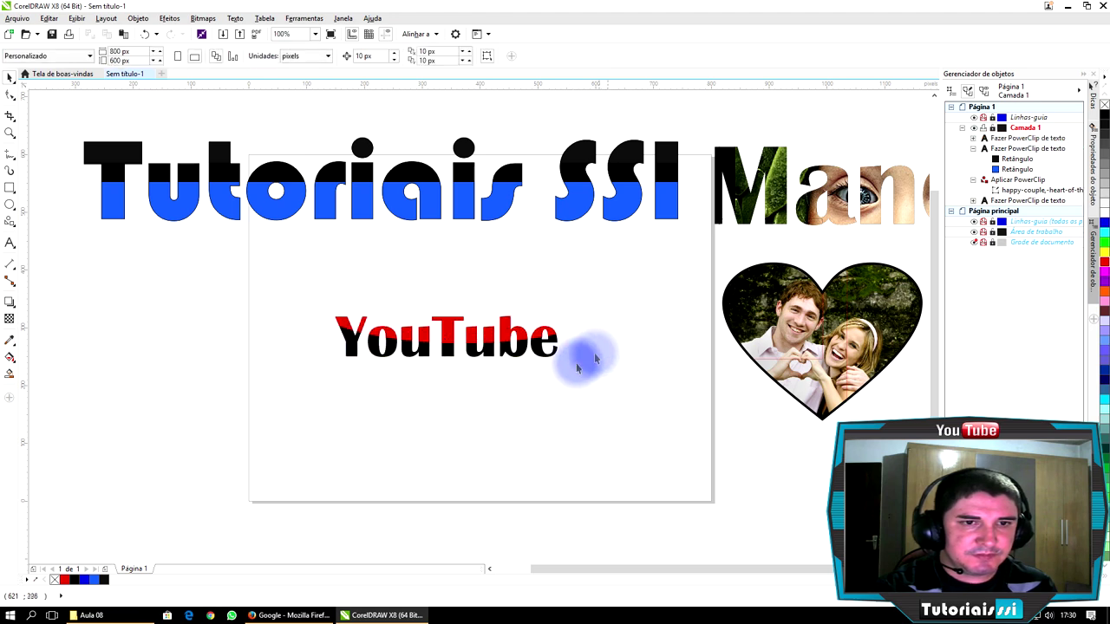
Edit the "YouTube" PowerClip contents, shifting the red ellipse to about X 365 px, Y 349 px, and finish editing.
left_click(507, 335)
double_click(507, 335)
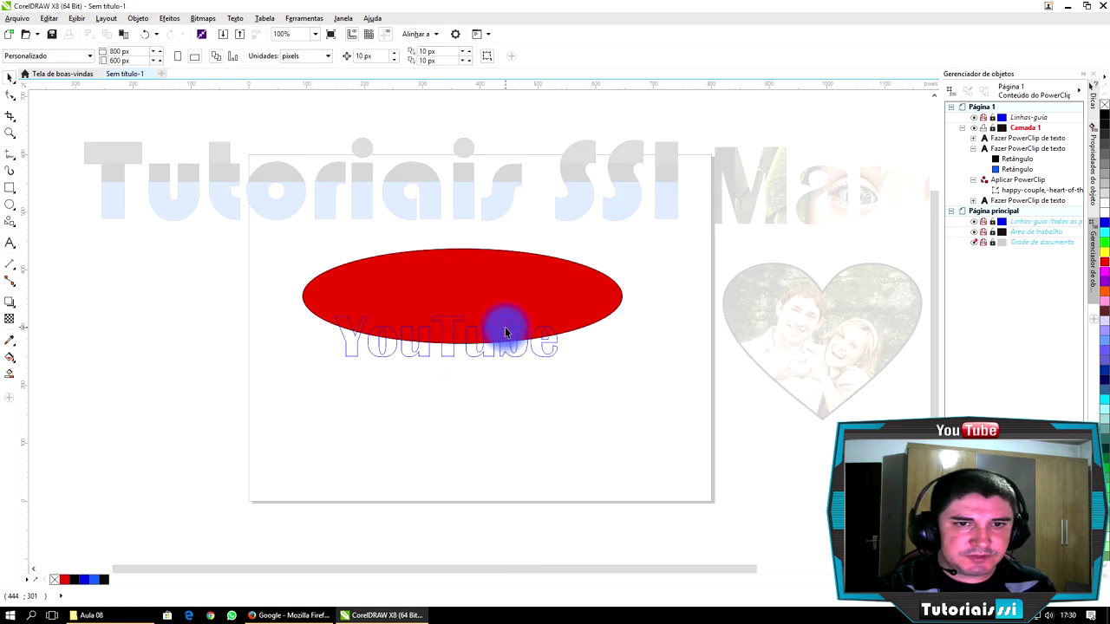
left_click(510, 276)
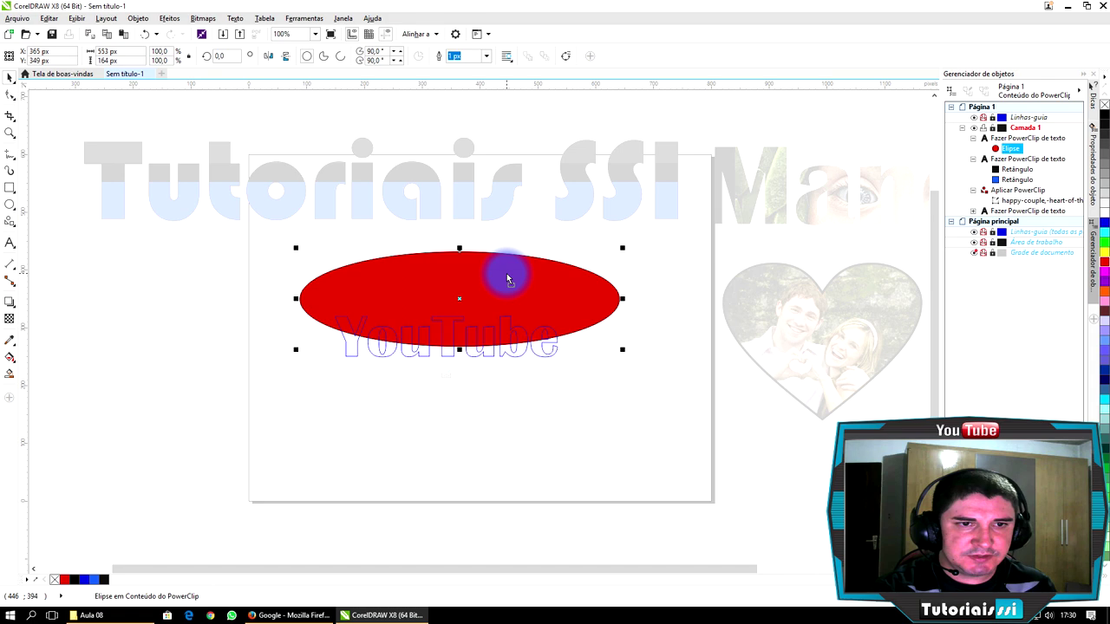
left_click(535, 424, "ctrl")
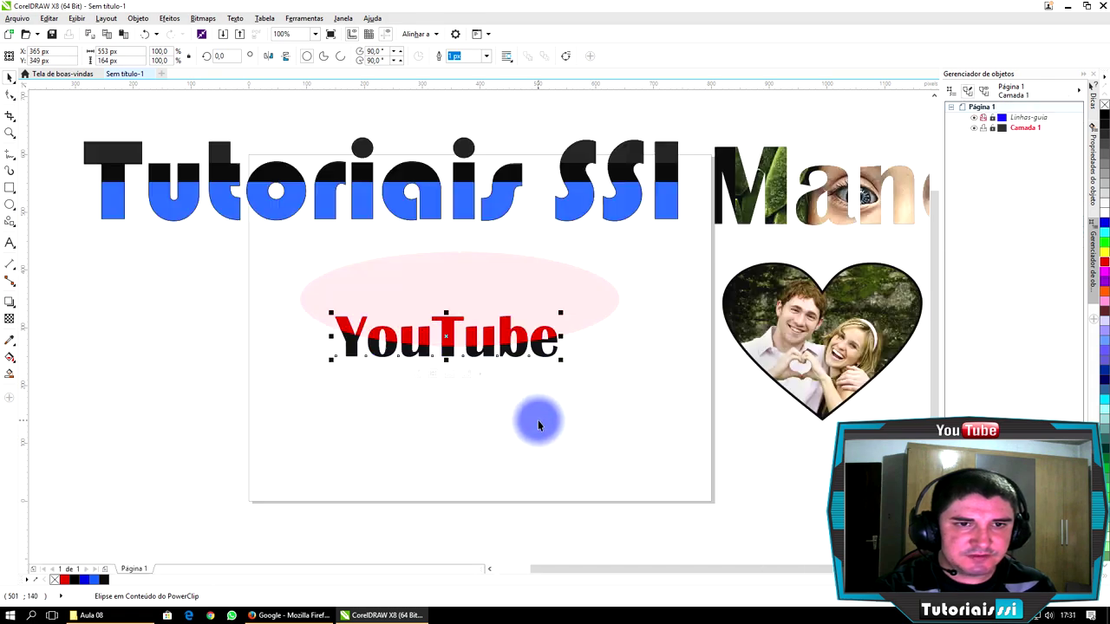
left_click(540, 427)
Move the two-tone "YouTube" text to about X 269 px, Y 433 px, just under "Tutoriais SSI", and deselect it.
left_click_drag(446, 322, 411, 255)
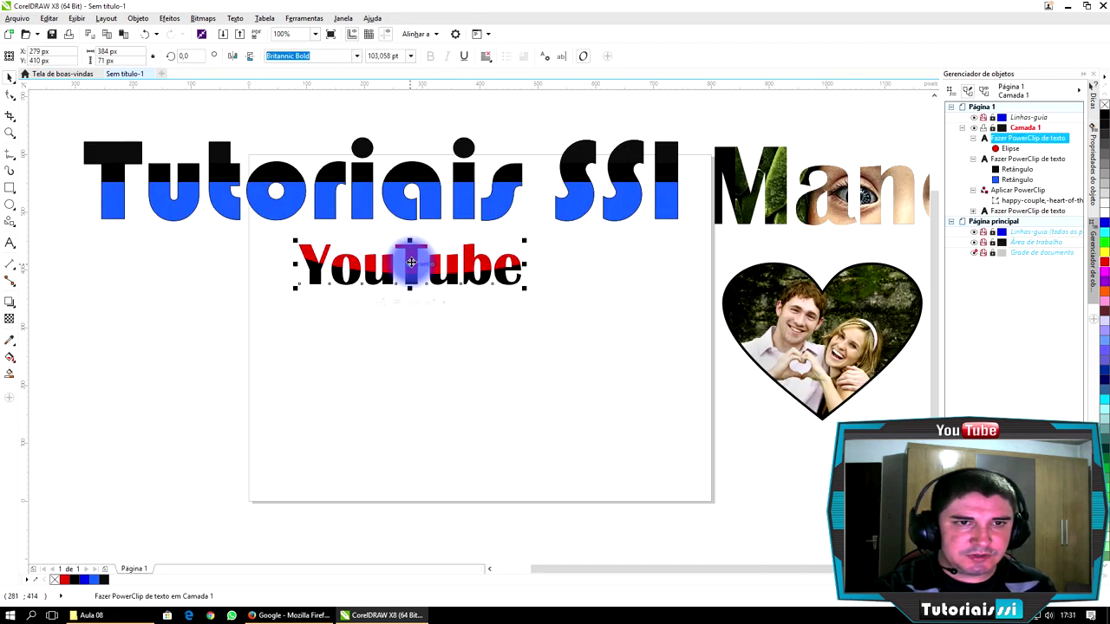
left_click(491, 417)
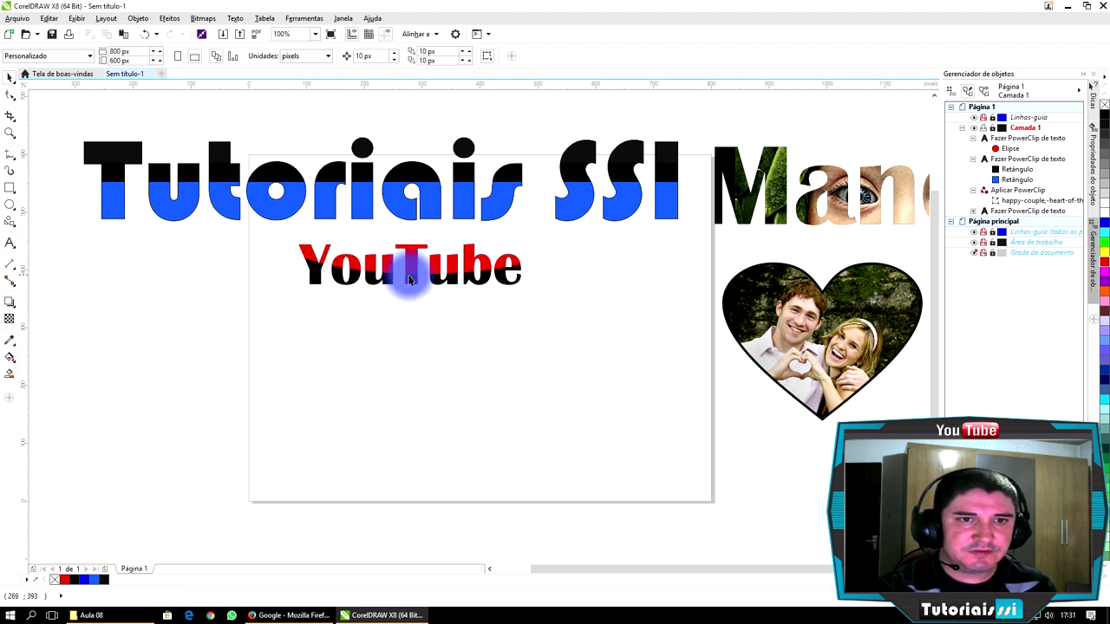
left_click_drag(414, 271, 409, 259)
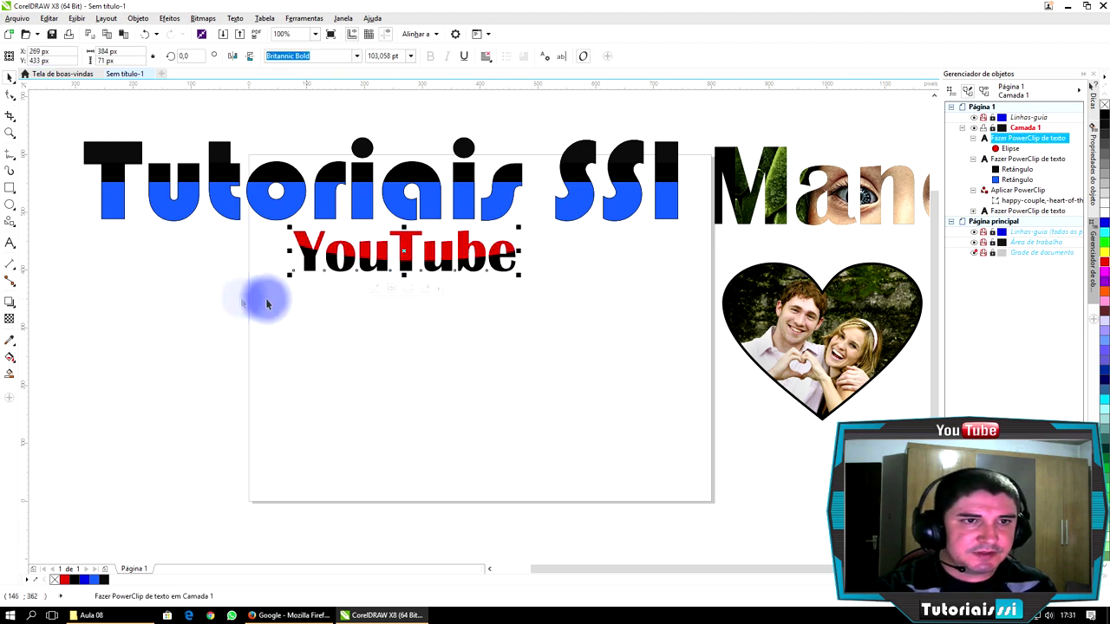
left_click(159, 312)
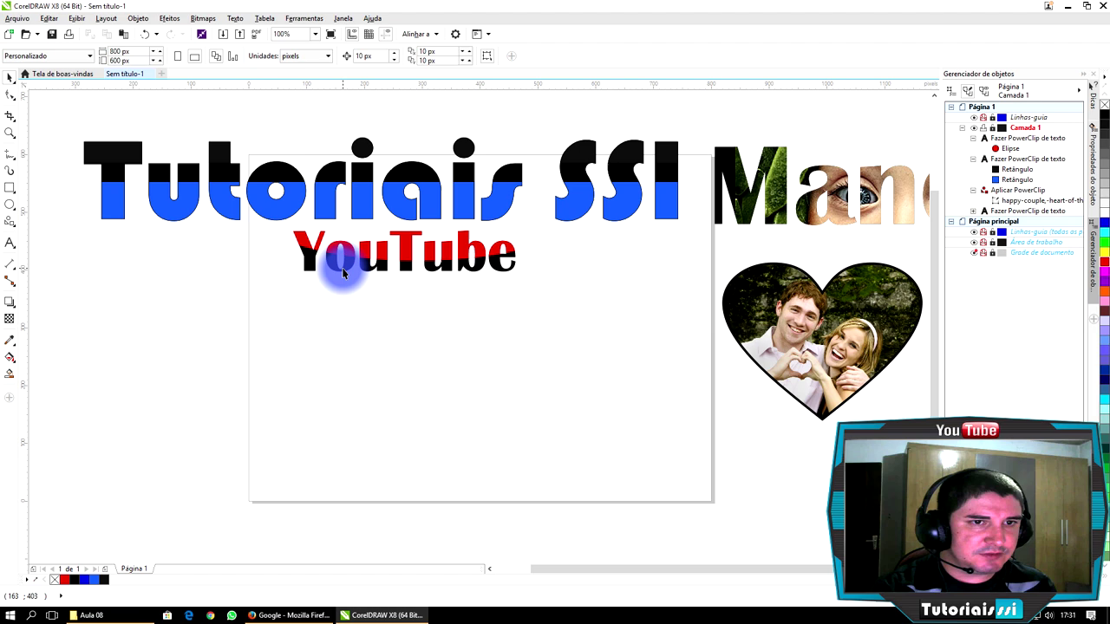
Duplicate the two-tone "YouTube" text and place the copy below it at about X 291 px, Y 188 px.
left_click(402, 259)
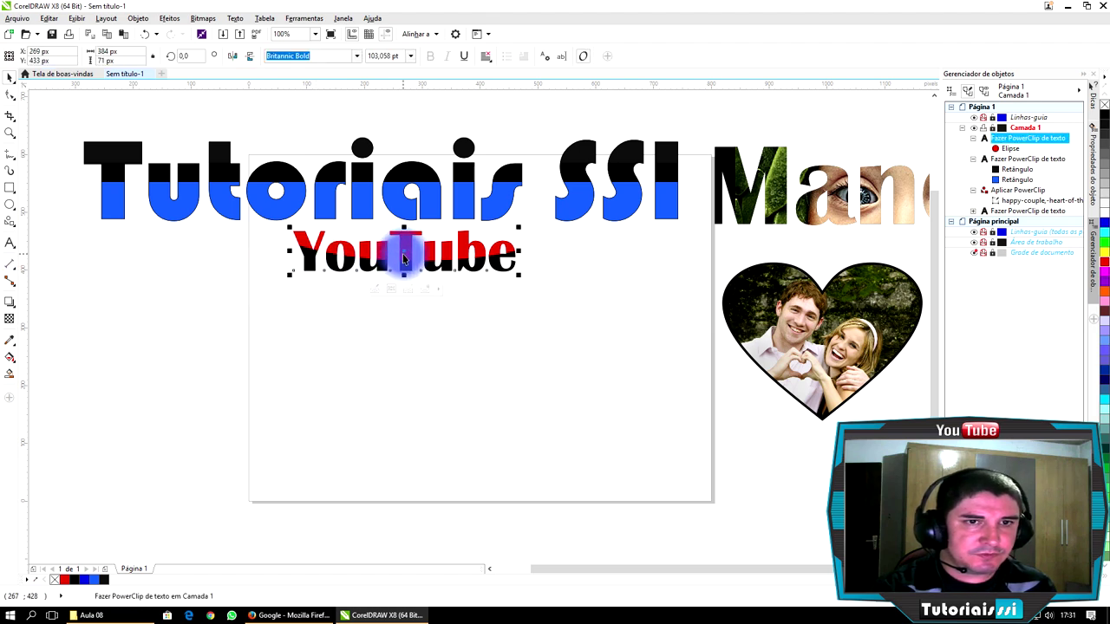
key("ctrl+v")
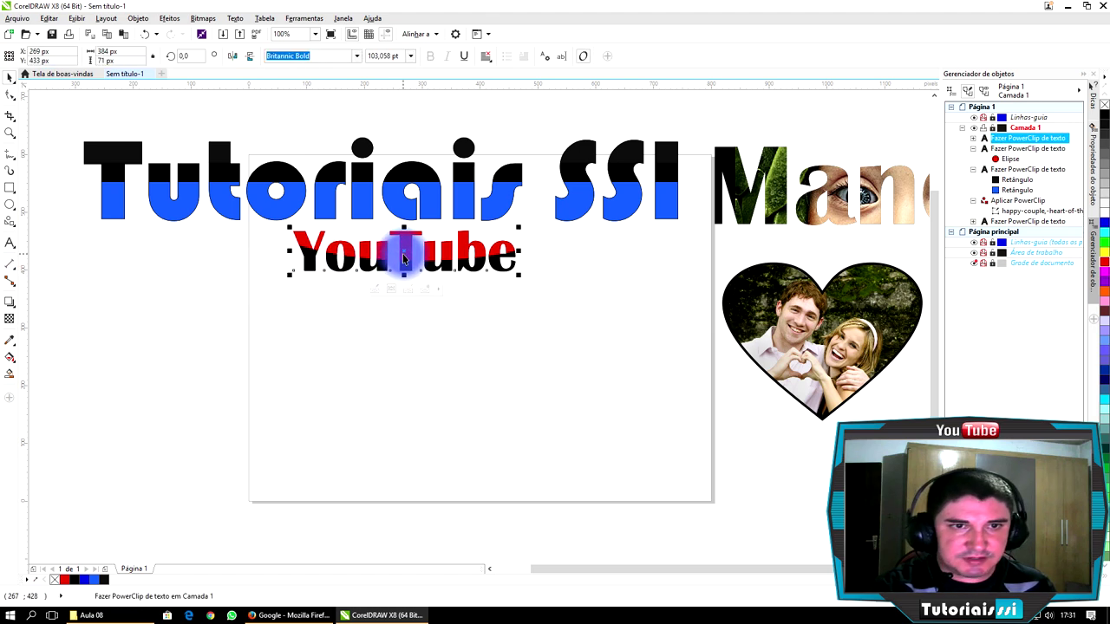
left_click_drag(403, 258, 450, 401)
Delete the ellipse inside the lower "YouTube" copy's PowerClip and move the text to about X 302 px, Y 252 px.
double_click(423, 391)
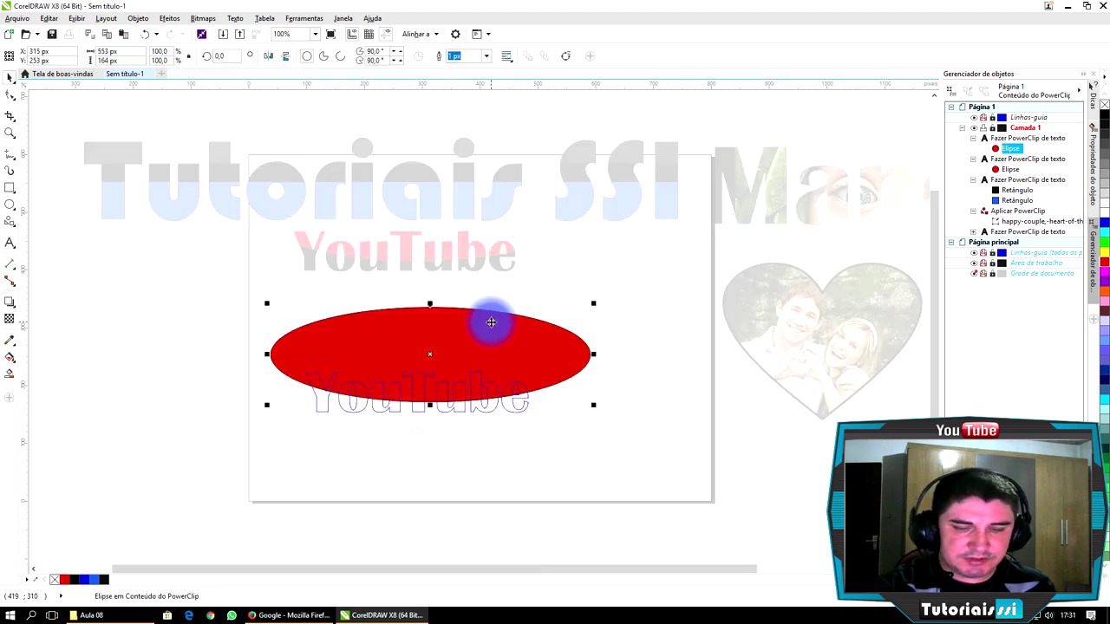
key("Delete")
left_click(676, 372)
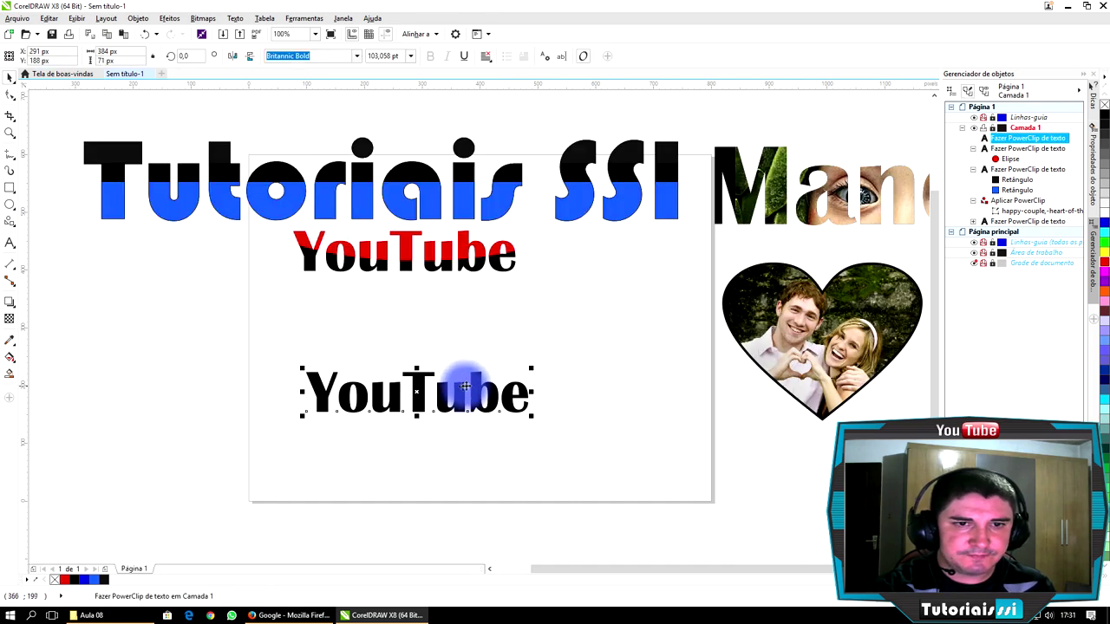
left_click_drag(476, 384, 483, 349)
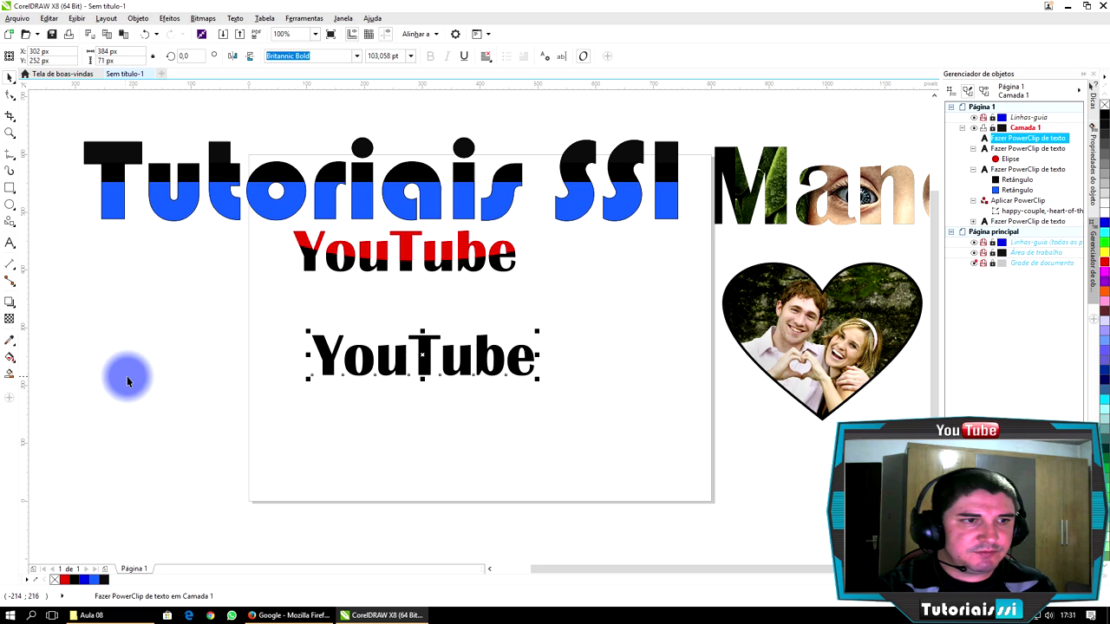
Apply a fountain fill running horizontally across the lower "YouTube" text with the Interactive Fill tool.
left_click(8, 362)
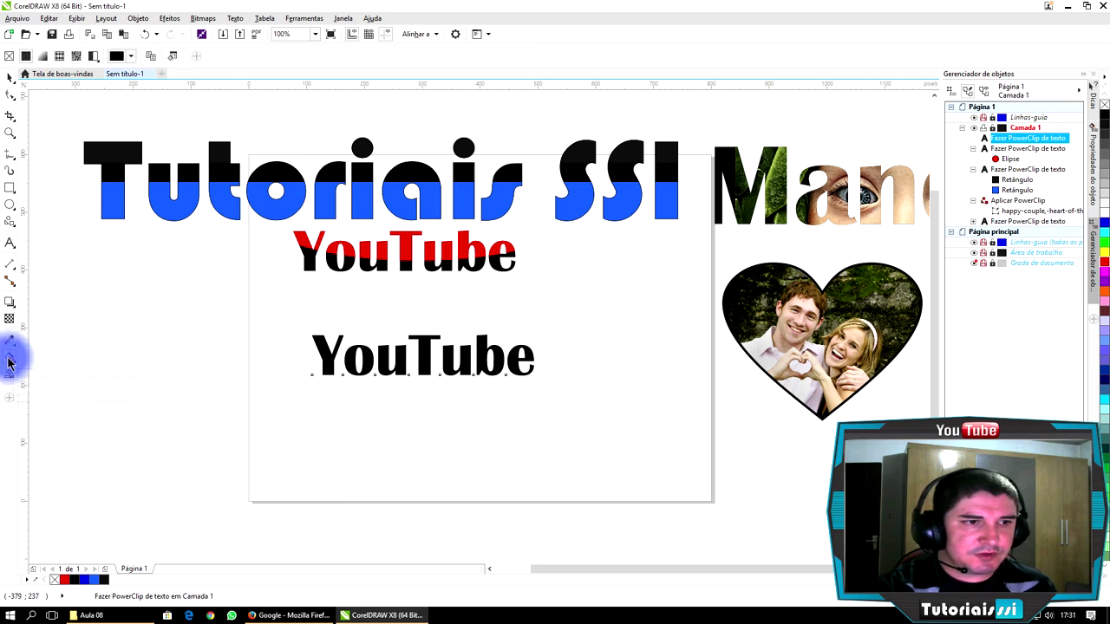
left_click(26, 55)
left_click(43, 57)
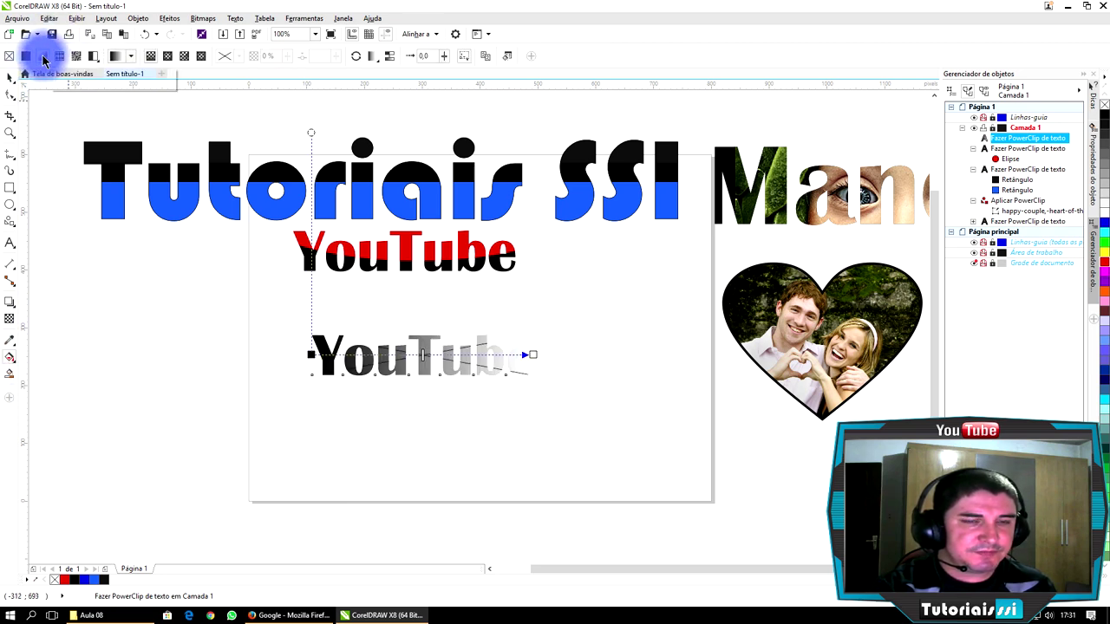
Set the gradient's end color to the red sampled from the upper "YouTube" text, and deselect the text.
left_click(345, 352)
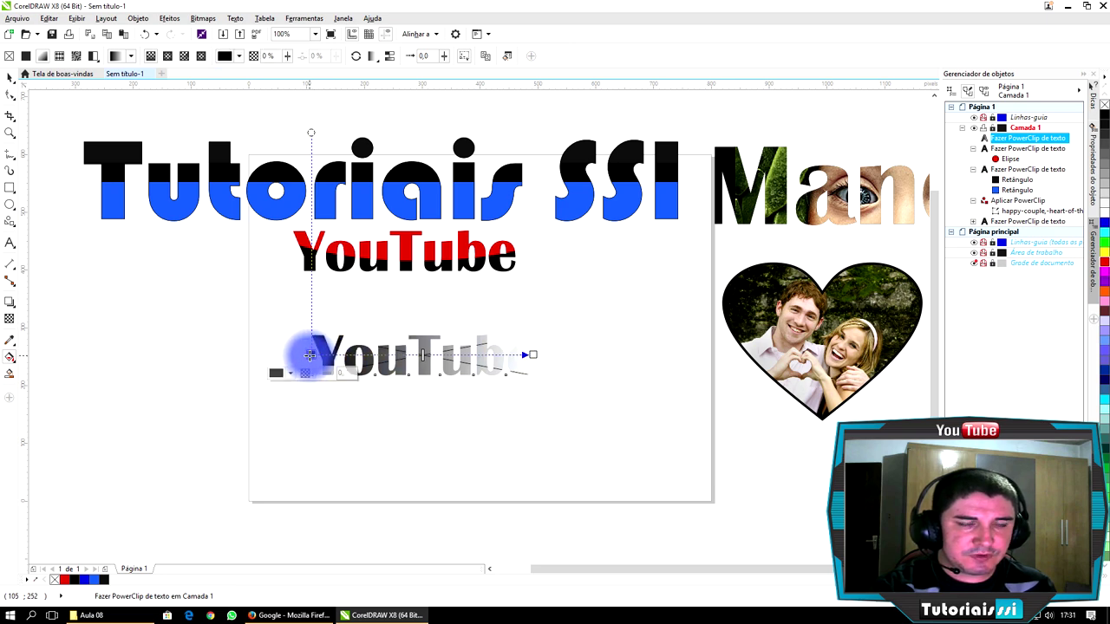
left_click(291, 375)
left_click_drag(291, 377, 545, 360)
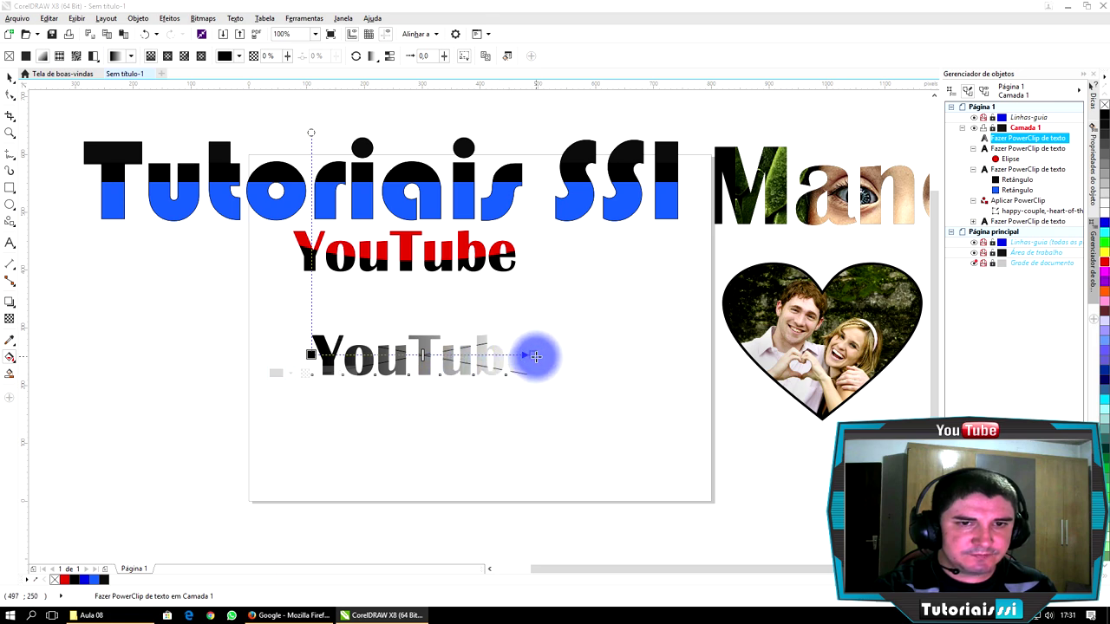
left_click(513, 373)
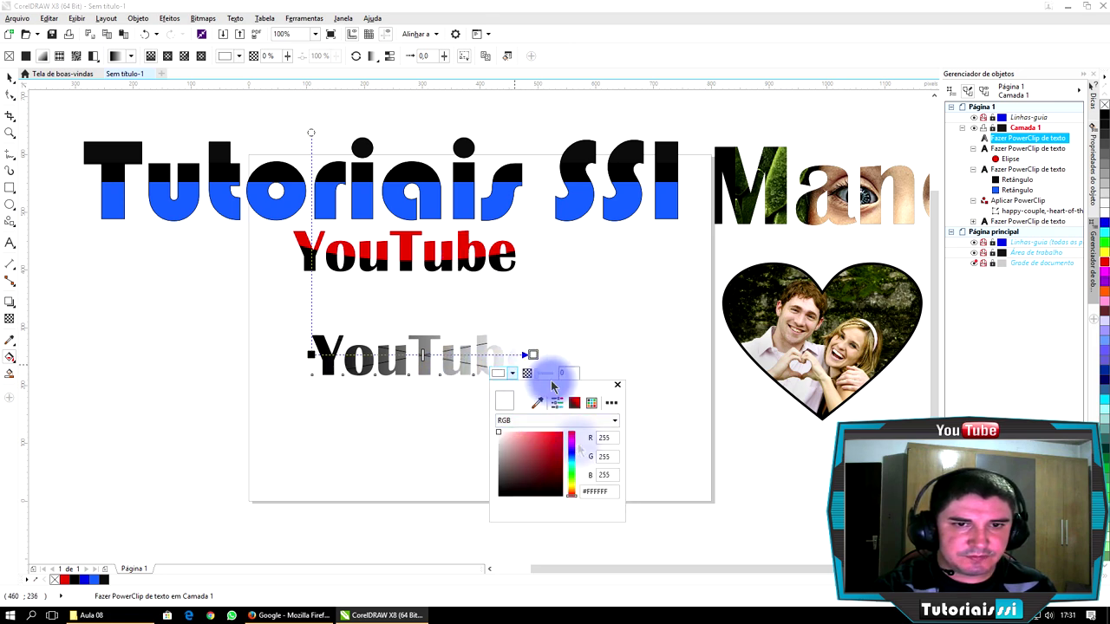
left_click(536, 402)
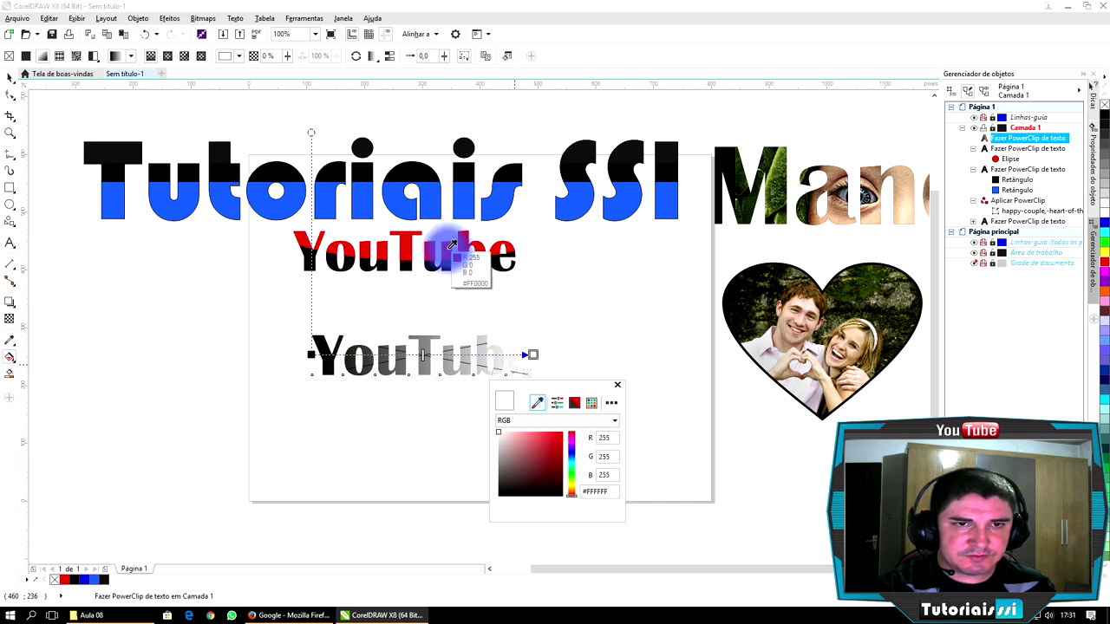
left_click(451, 245)
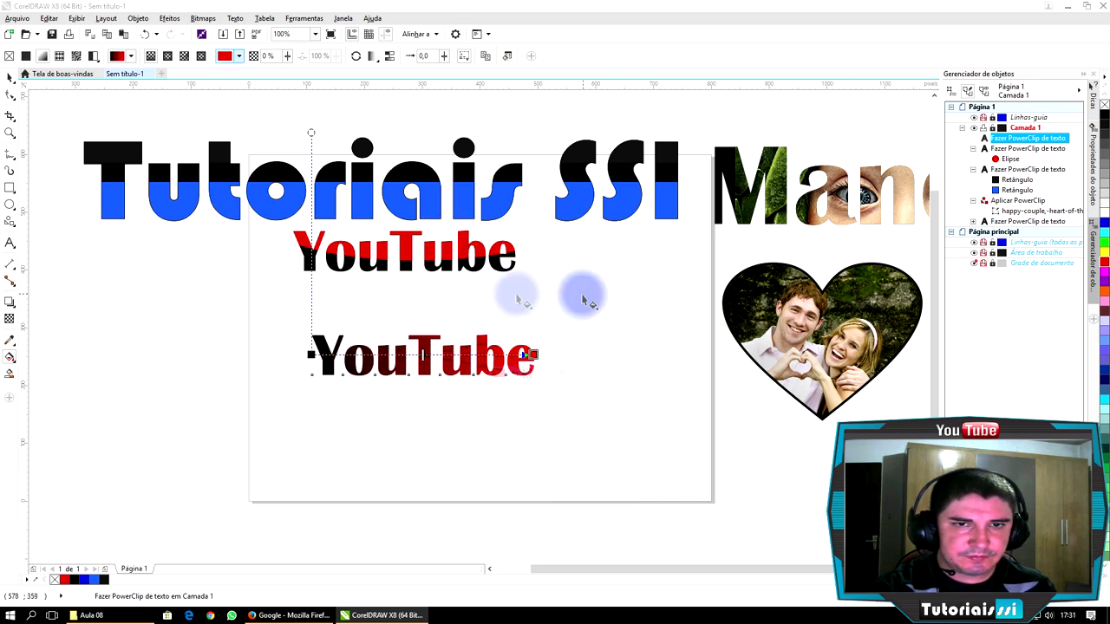
left_click(9, 83)
left_click(248, 329)
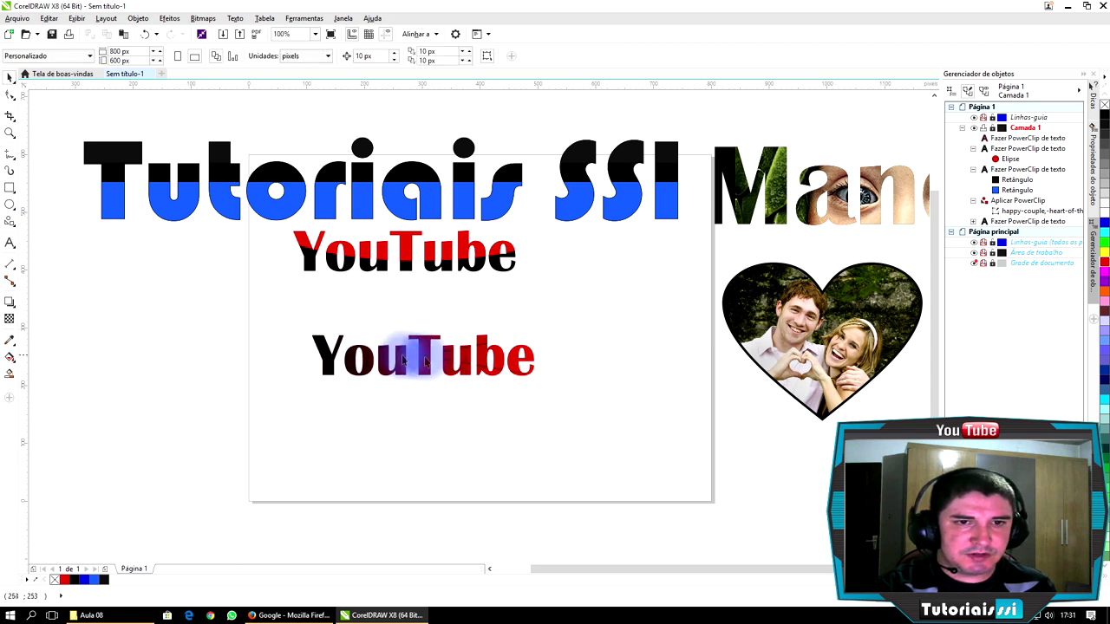
Move the gradient "YouTube" text to about X 357 px, Y 233 px and deselect it.
left_click(484, 362)
left_click_drag(484, 361, 515, 373)
left_click(560, 283)
Draw a rectangle about 620 by 150 px over the upper half of the gradient "YouTube" text and fill it red.
left_click(9, 187)
left_click_drag(284, 283, 646, 372)
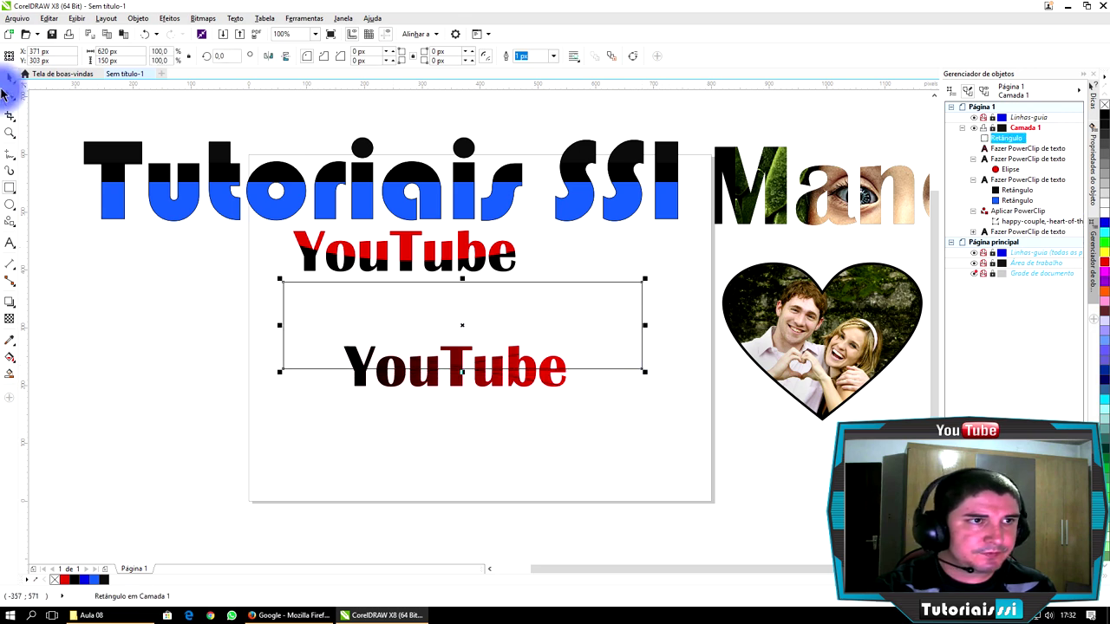
left_click(640, 296)
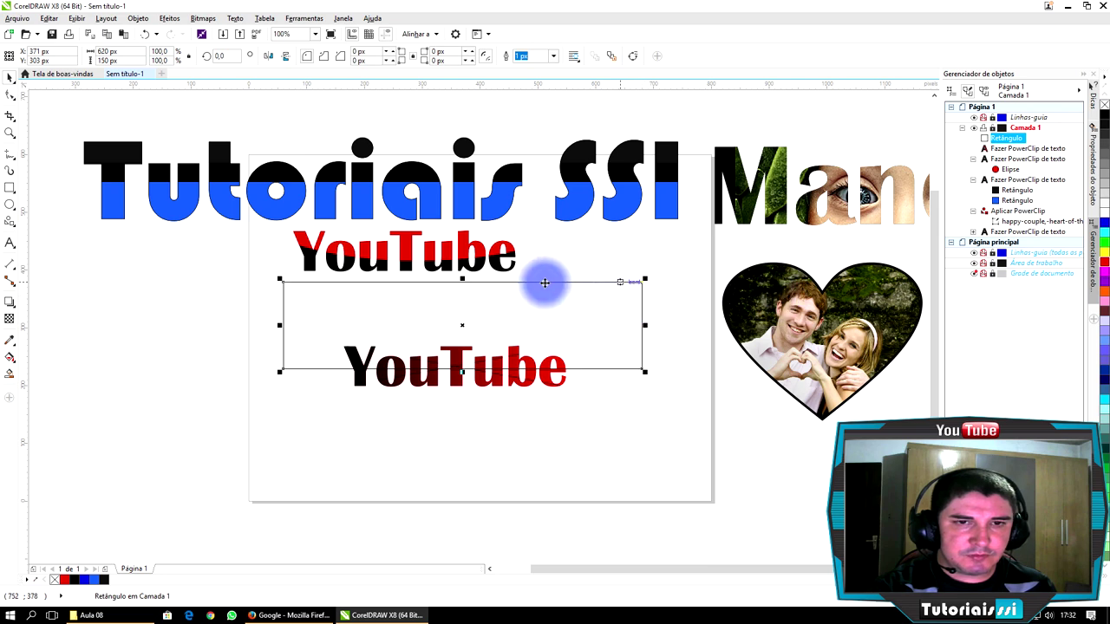
left_click(1105, 267)
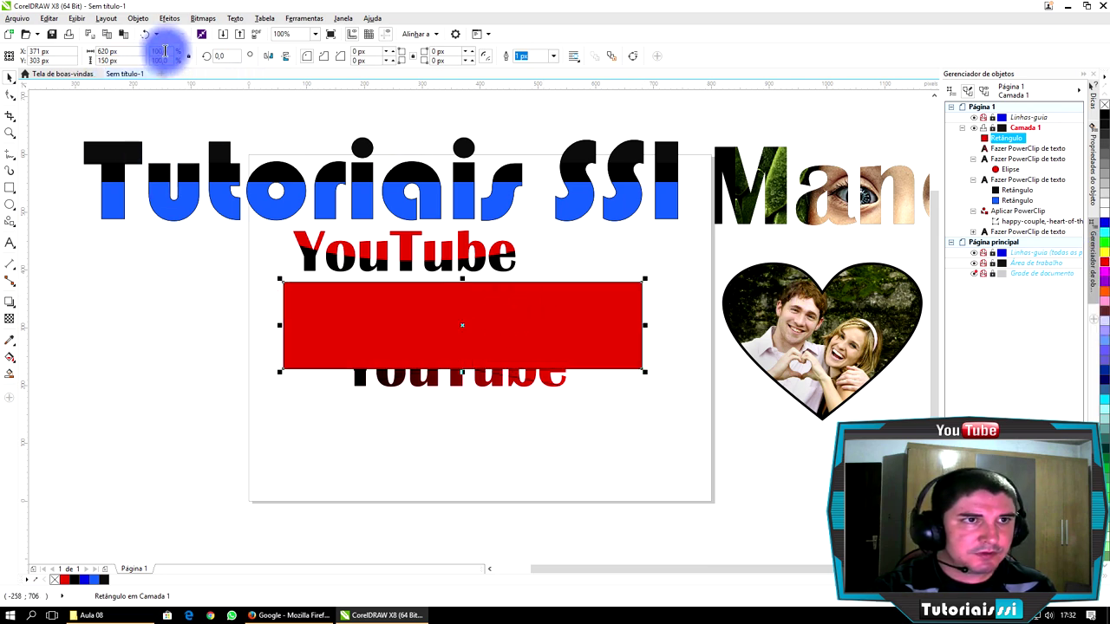
PowerClip the red rectangle inside the gradient "YouTube" text and deselect it.
left_click(141, 18)
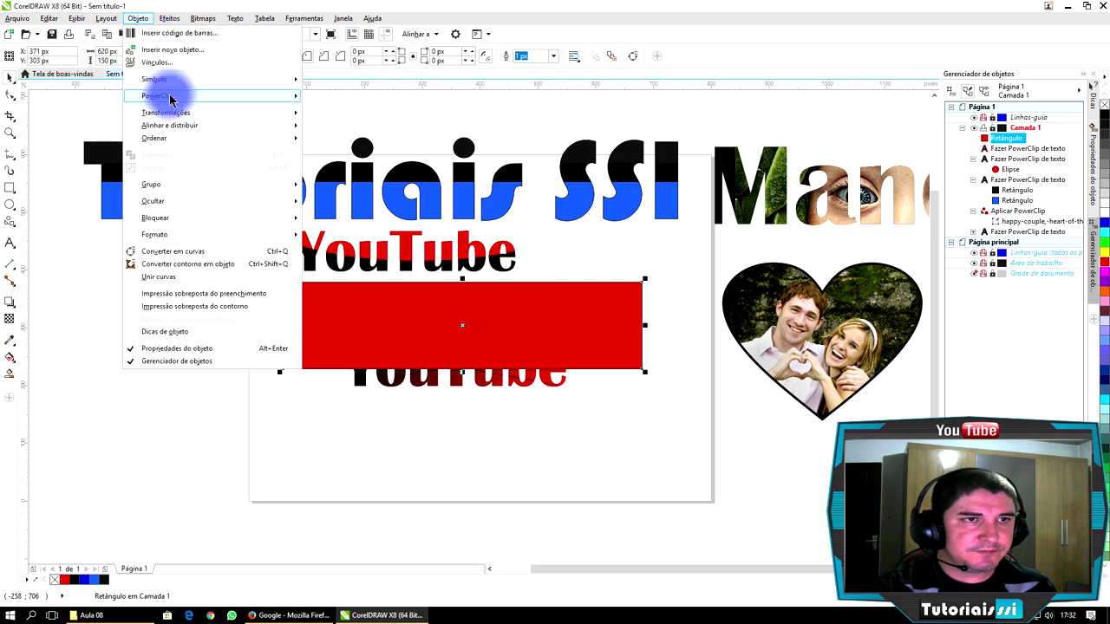
left_click(318, 92)
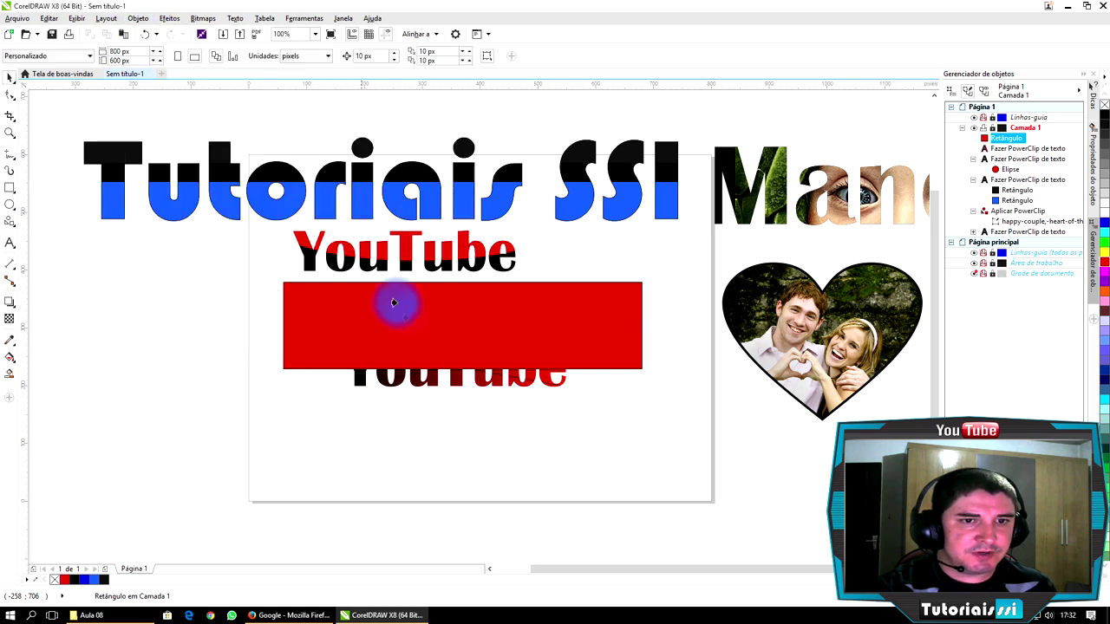
left_click(357, 376)
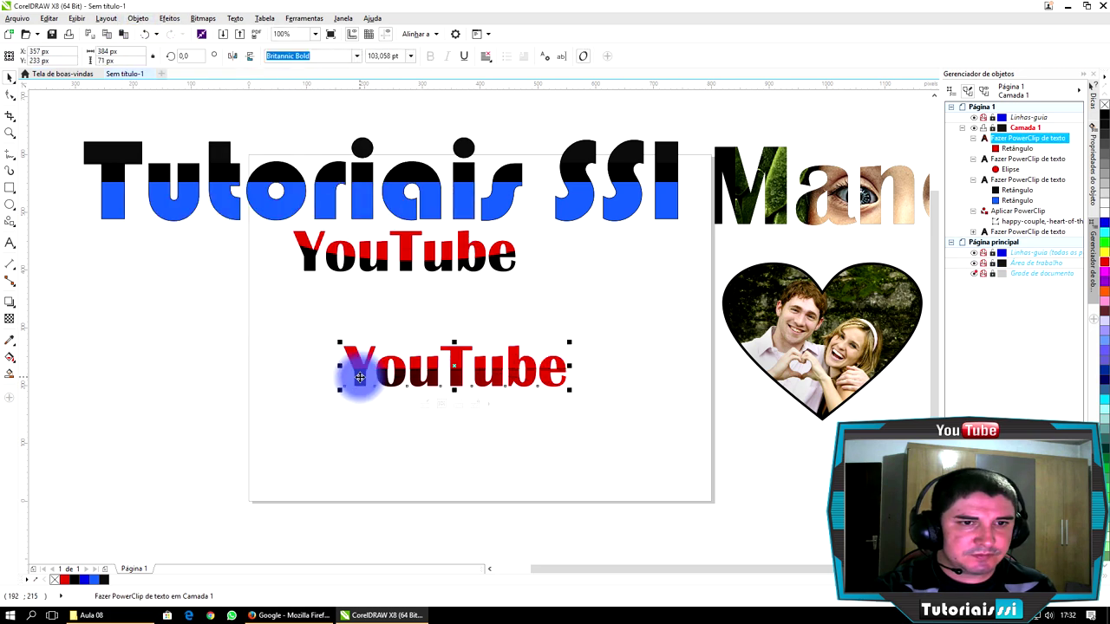
left_click(510, 457)
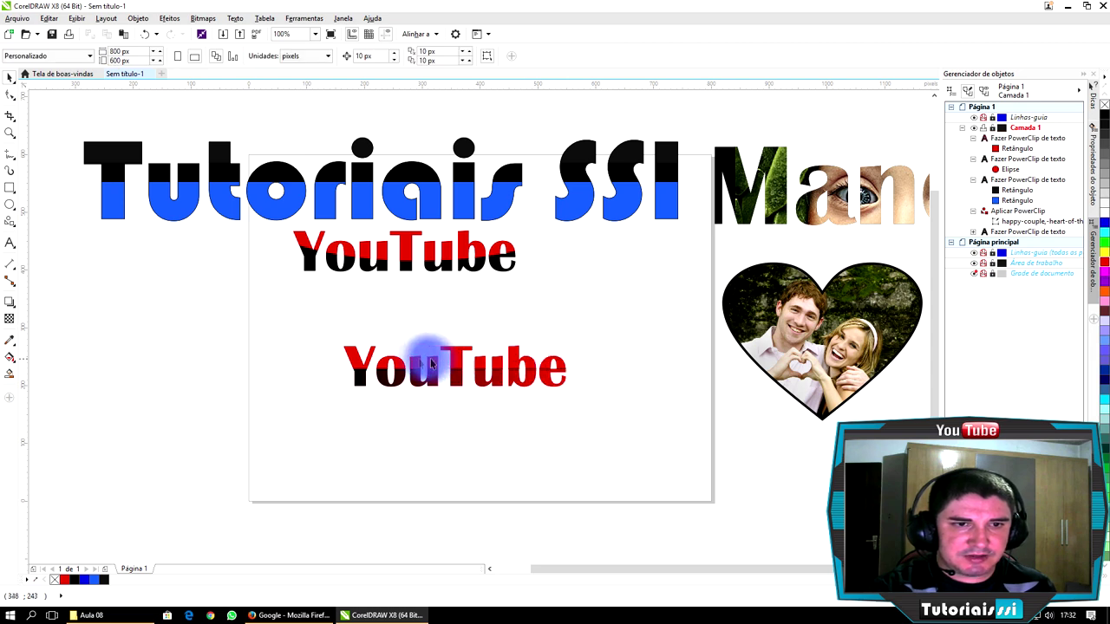
Remove the outline of the red rectangle inside the gradient "YouTube" text's PowerClip, finish editing and deselect the text.
left_click(499, 369)
double_click(496, 364)
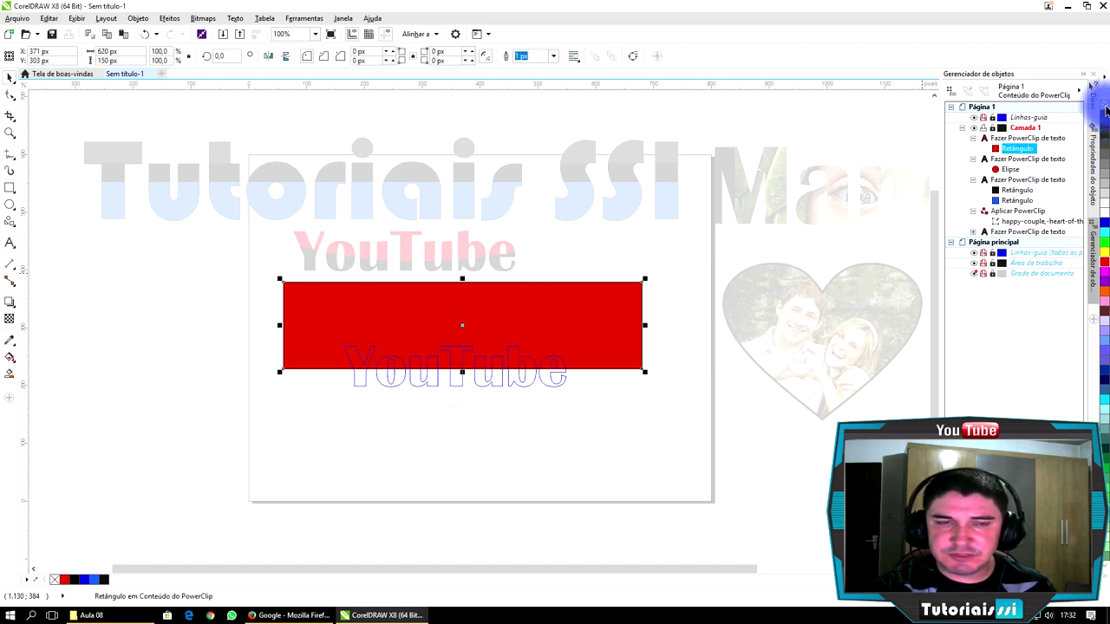
right_click(1105, 108)
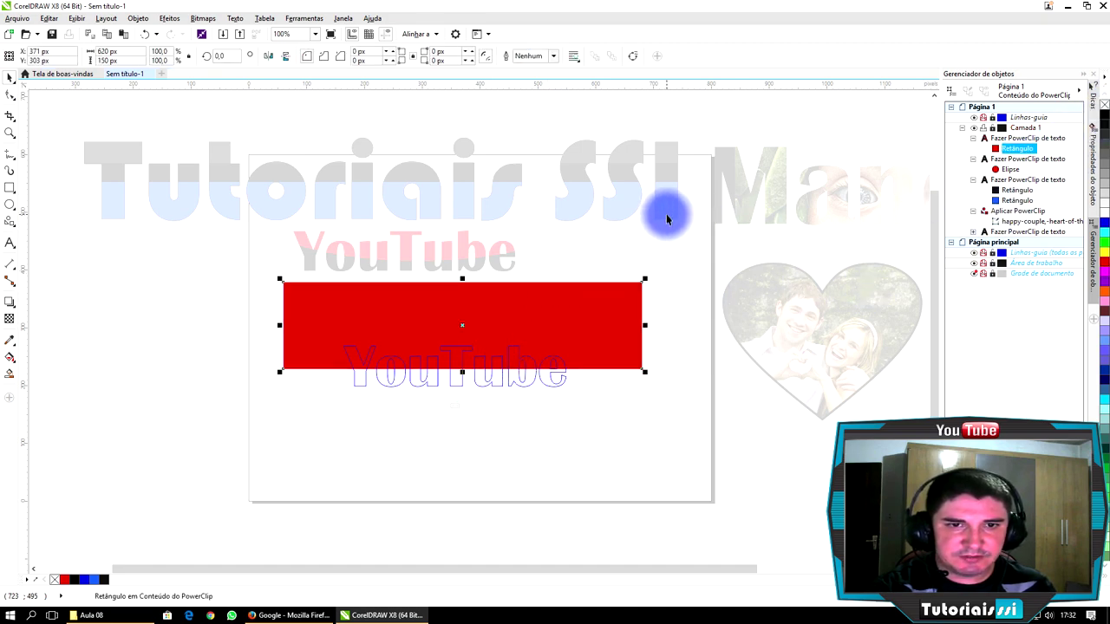
left_click(669, 260, "ctrl")
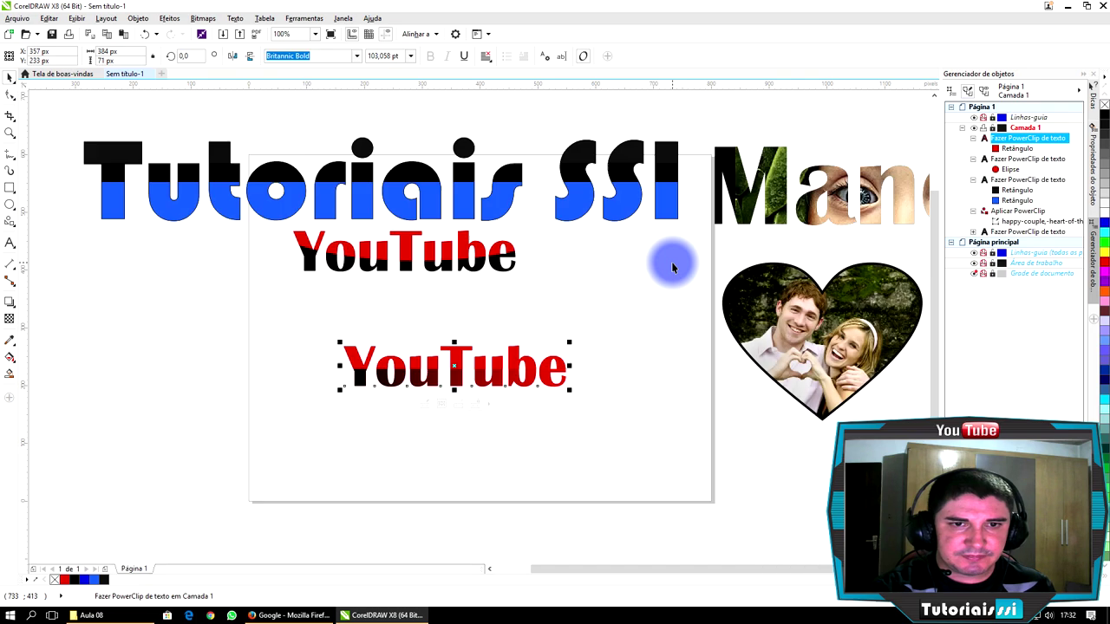
left_click(568, 457)
Examine the color divisions of the "Tutoriais SSI" logo and both "YouTube" texts up close.
scroll(471, 364, "up", 5)
scroll(471, 365, "down", 3)
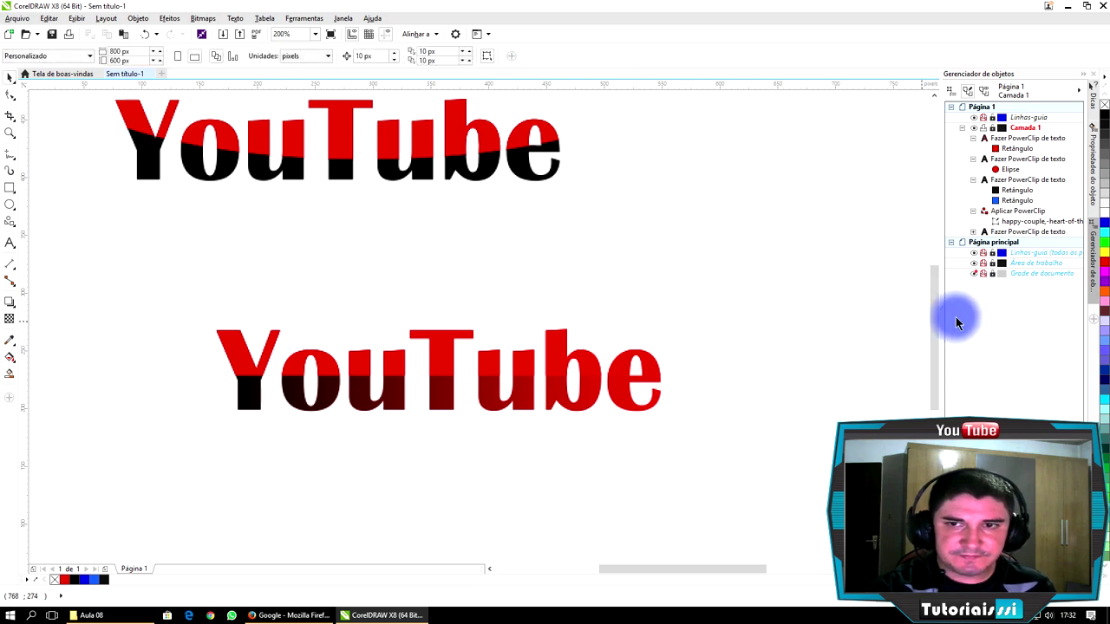
left_click_drag(933, 304, 879, 225)
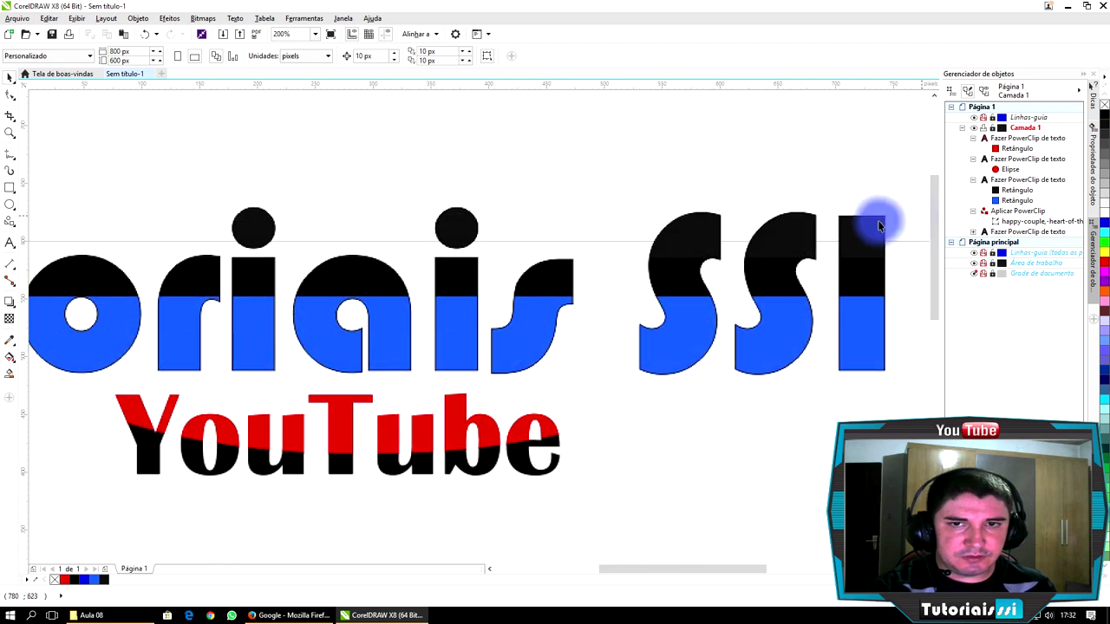
left_click_drag(934, 277, 933, 315)
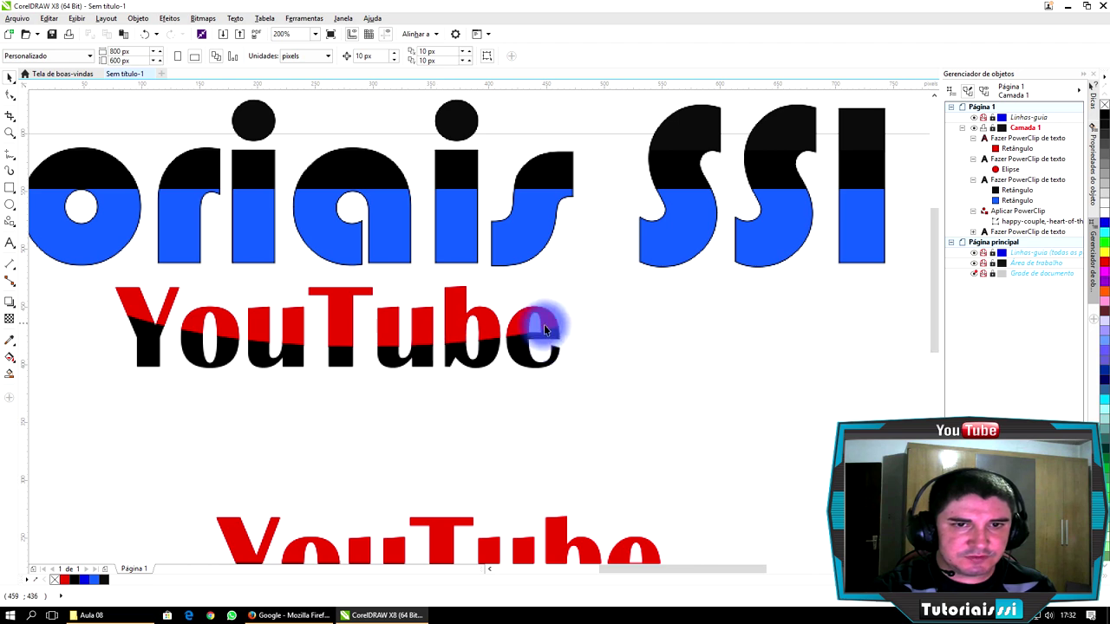
left_click_drag(934, 315, 938, 374)
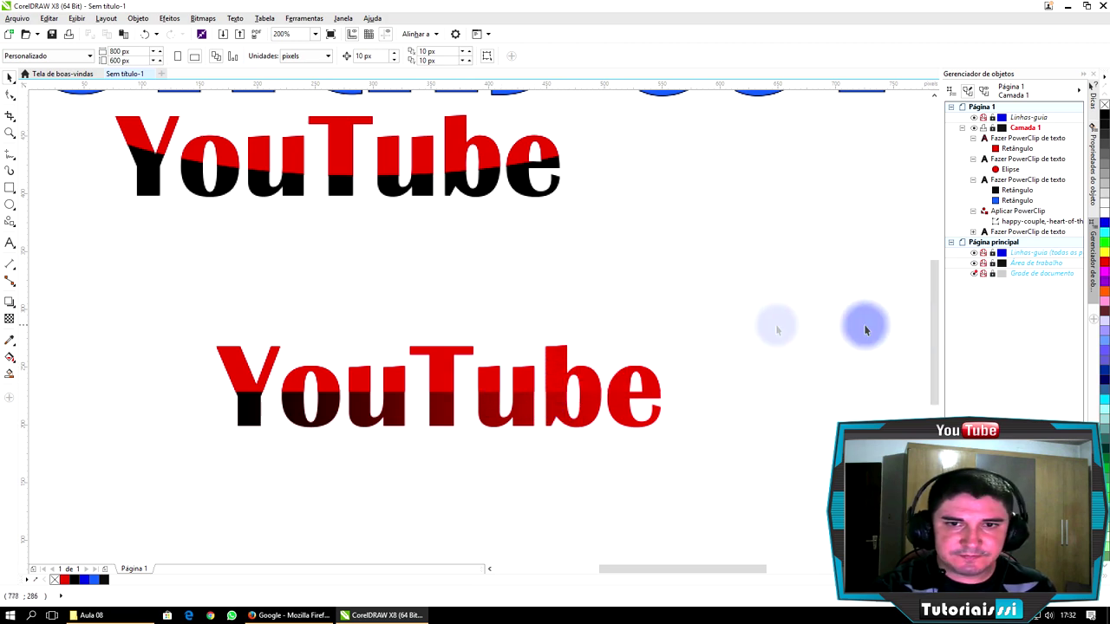
scroll(501, 322, "down", 1)
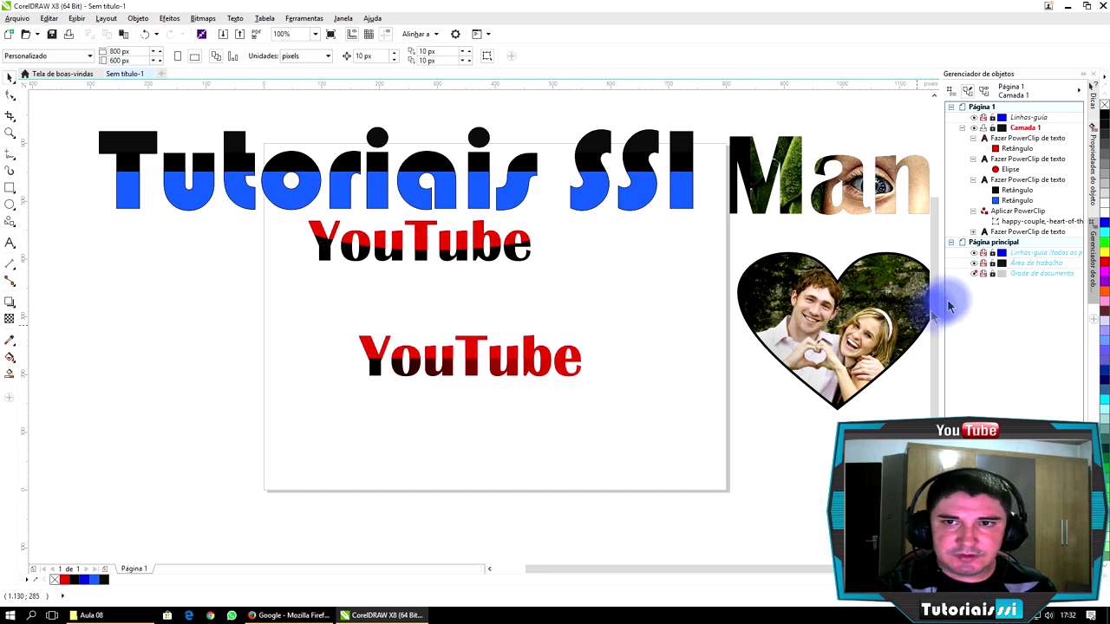
Move the photo-filled name text to about X 331 px, Y 322 px, and place the scaled-down photo heart in the page's lower right corner.
left_click_drag(796, 201, 425, 297)
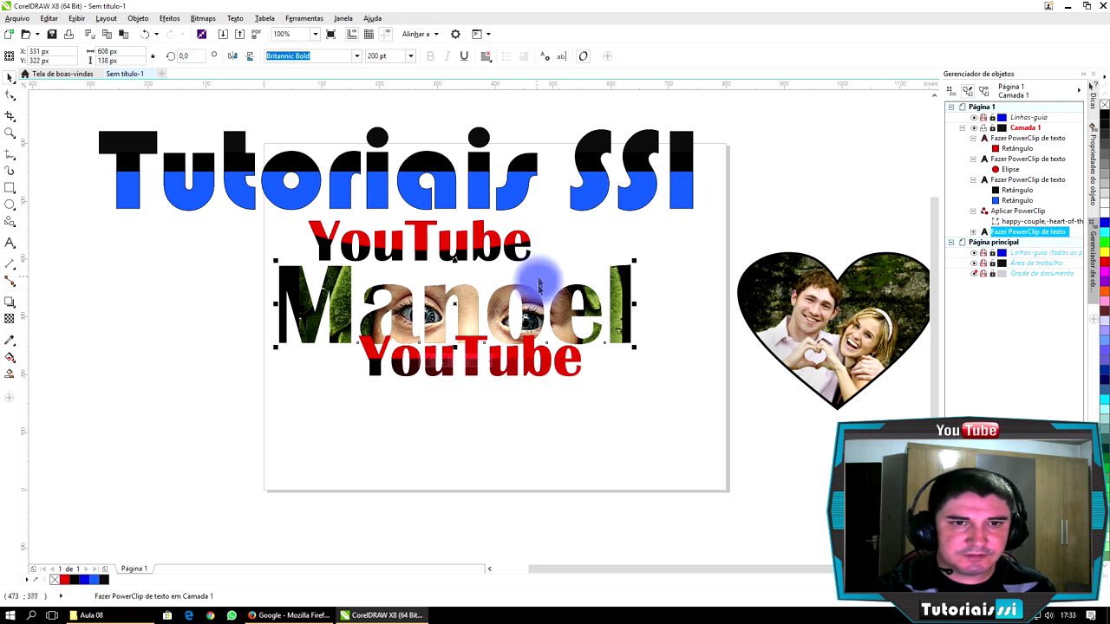
left_click_drag(799, 299, 605, 378)
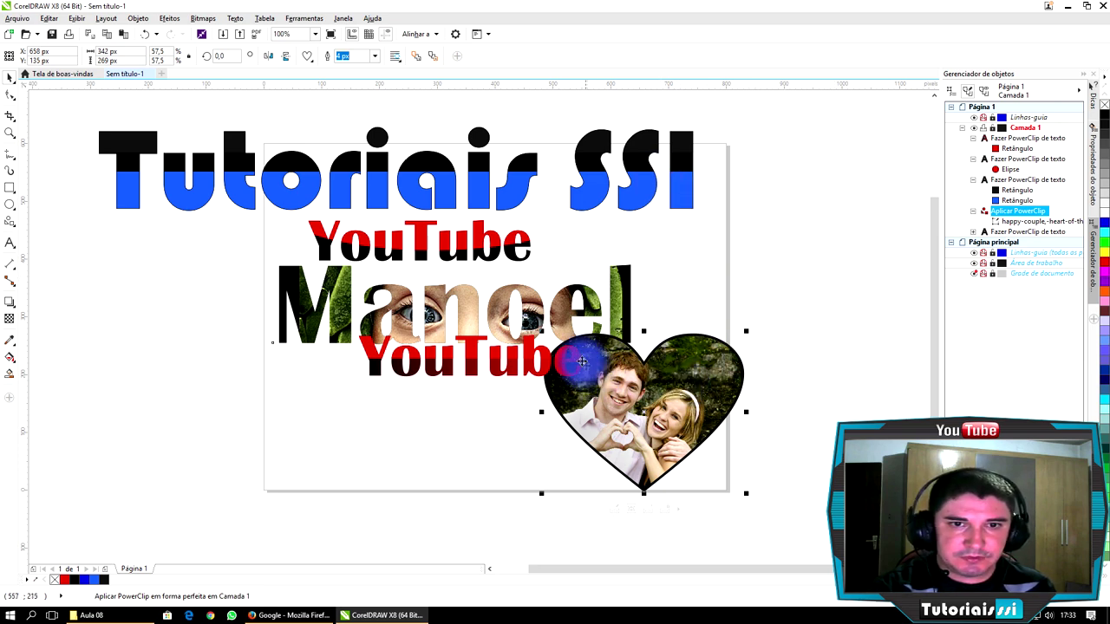
left_click_drag(747, 329, 704, 382)
left_click(525, 384)
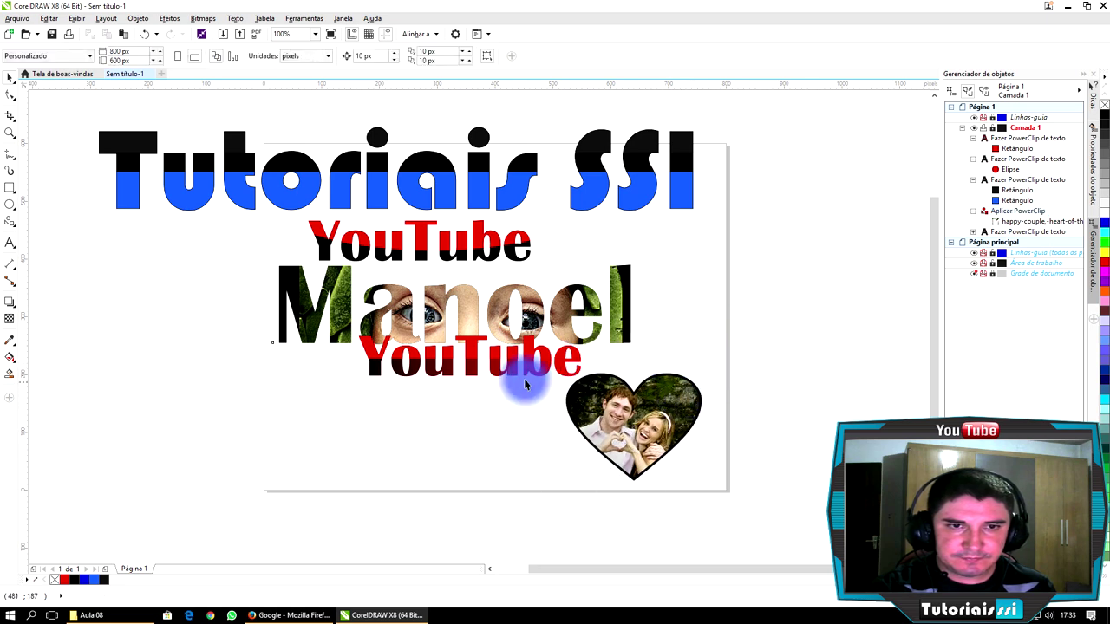
Move the gradient "YouTube" text to about X 232 px, Y 75 px, and shift the photo-filled name and red-and-black "YouTube" texts right and down.
left_click_drag(523, 367, 444, 457)
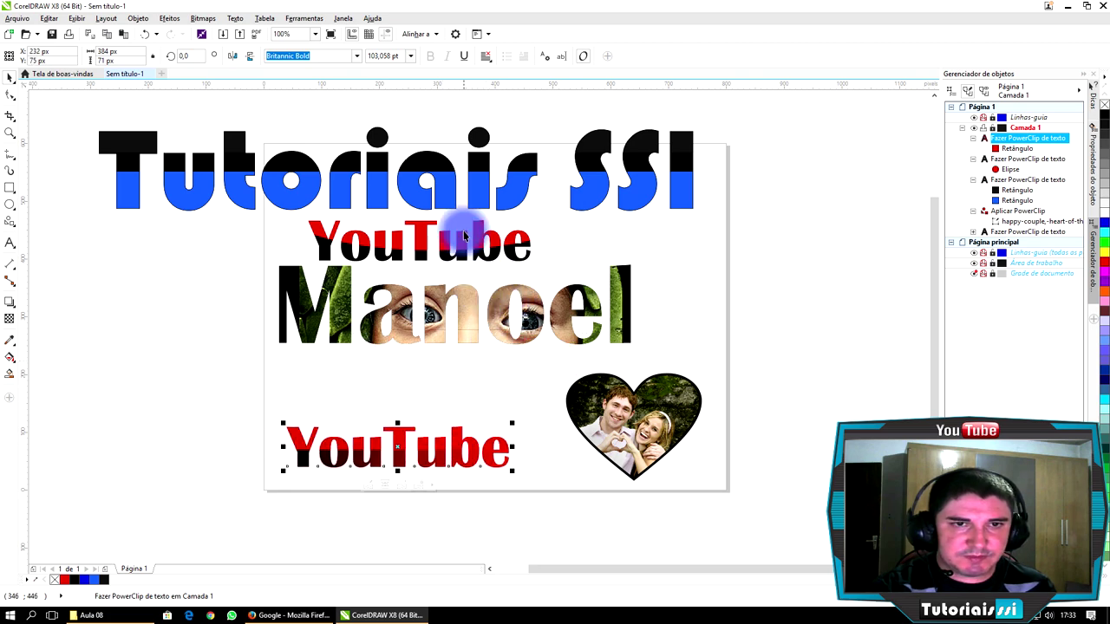
left_click_drag(441, 301, 466, 321)
left_click_drag(452, 247, 508, 258)
left_click(685, 252)
Scale the "Tutoriais SSI" logo down to about 551 by 77 px and move it to about X 405 px, Y 543 px.
left_click(295, 176)
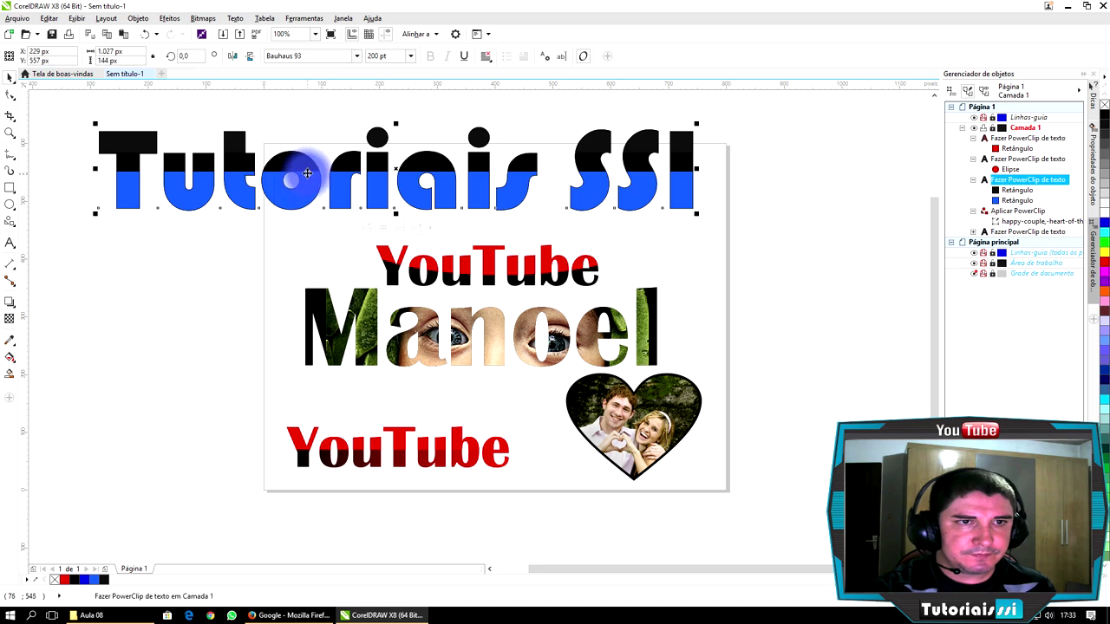
left_click_drag(95, 122, 168, 161)
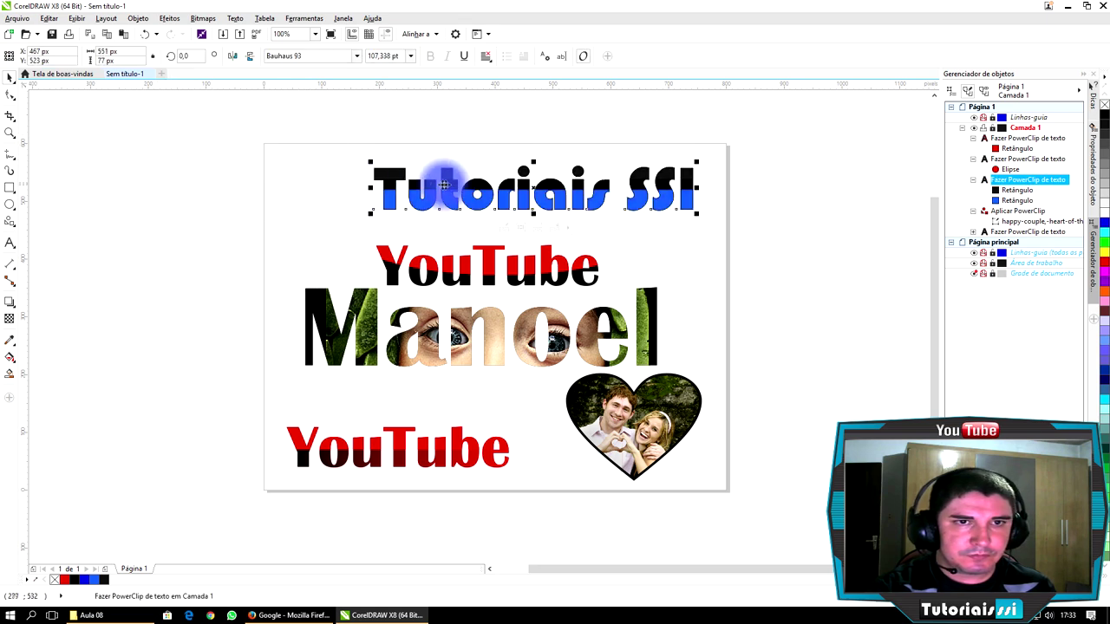
left_click_drag(445, 185, 412, 178)
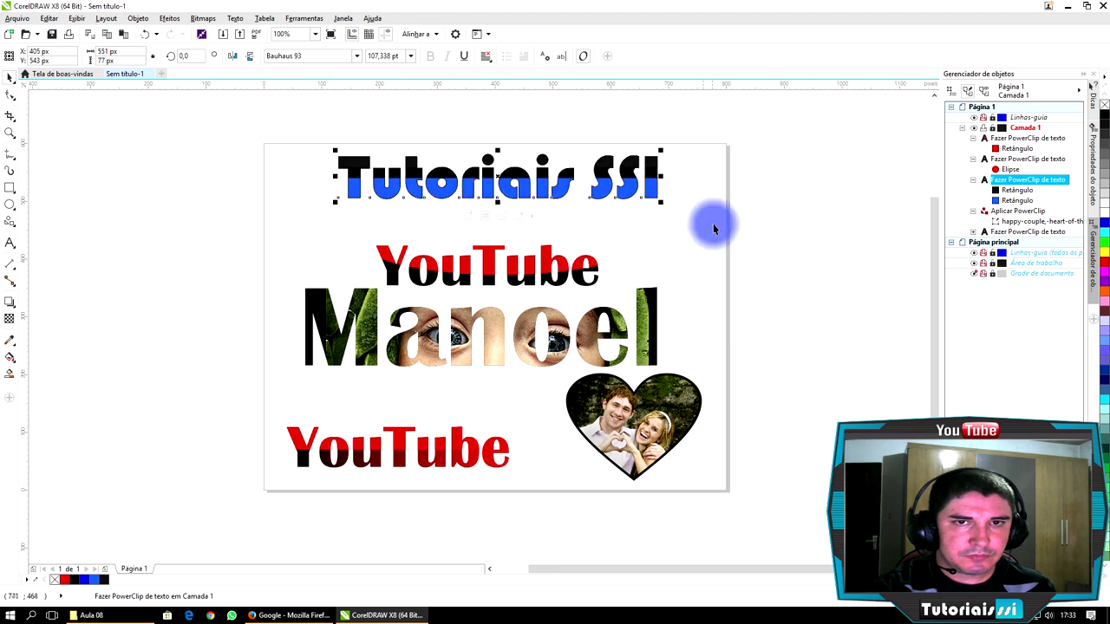
left_click(731, 229)
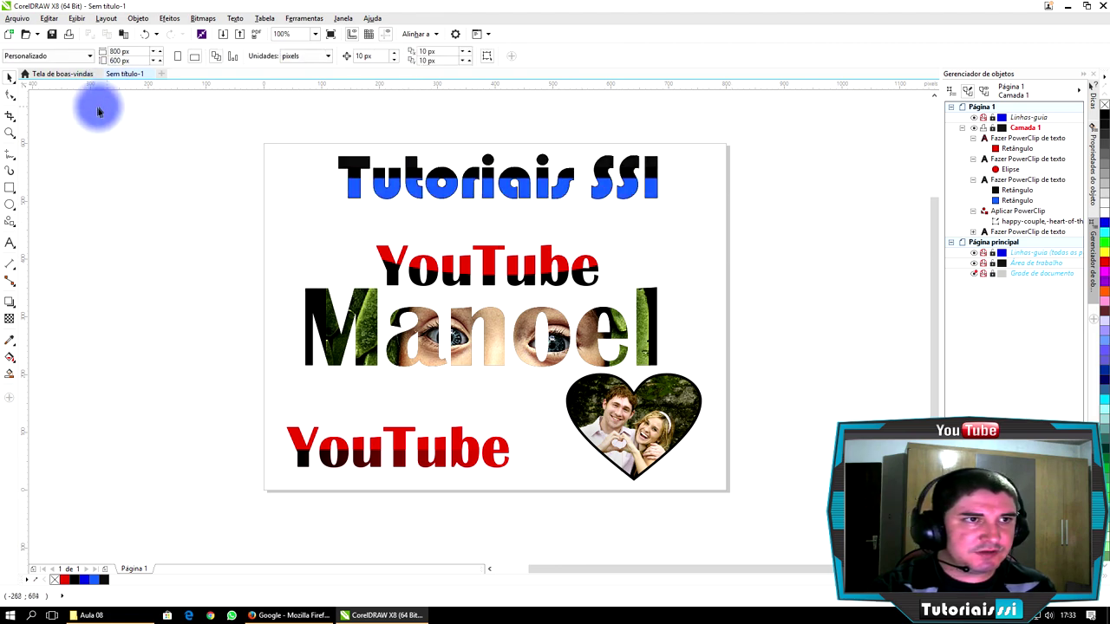
Draw a rectangle about 208 by 85 px below the start of the "Tutoriais SSI" logo, filled dark blue without outline.
left_click(10, 187)
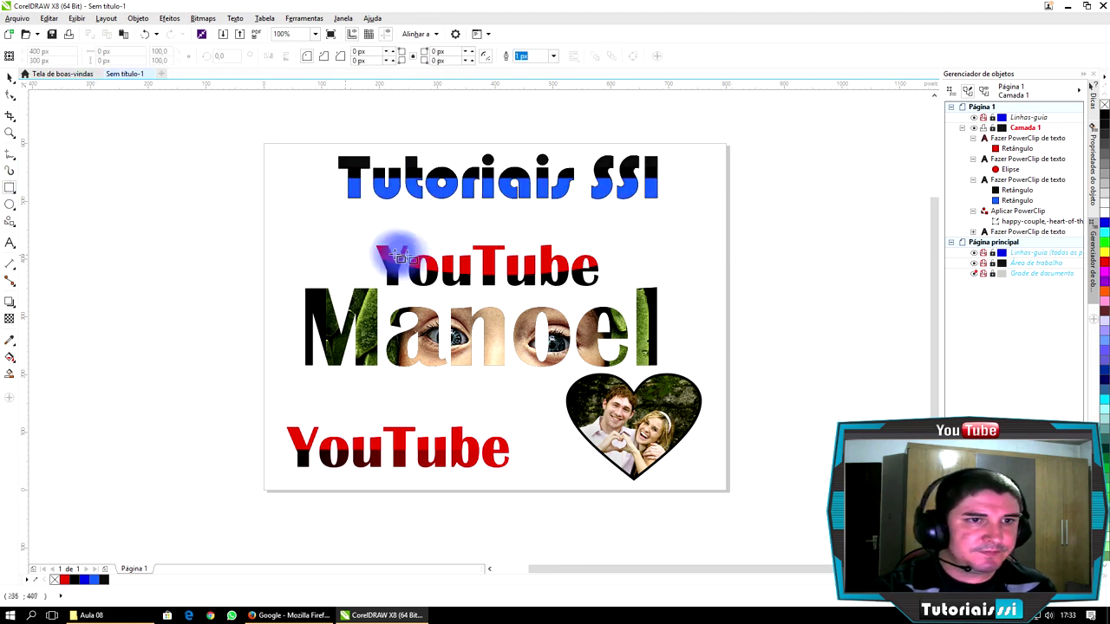
left_click_drag(271, 205, 396, 256)
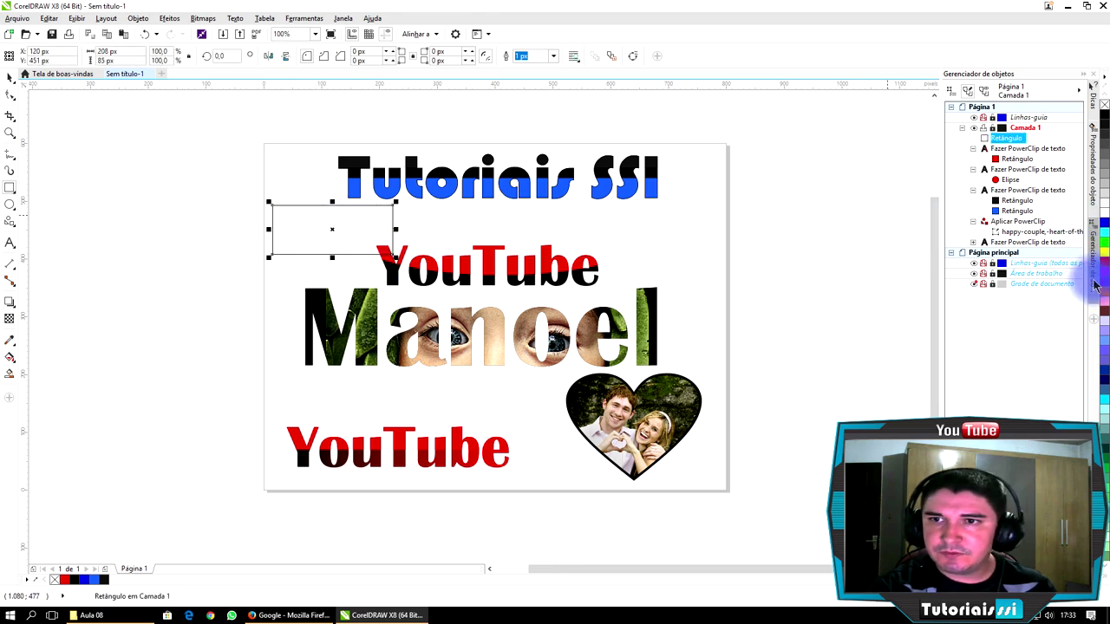
left_click(1105, 373)
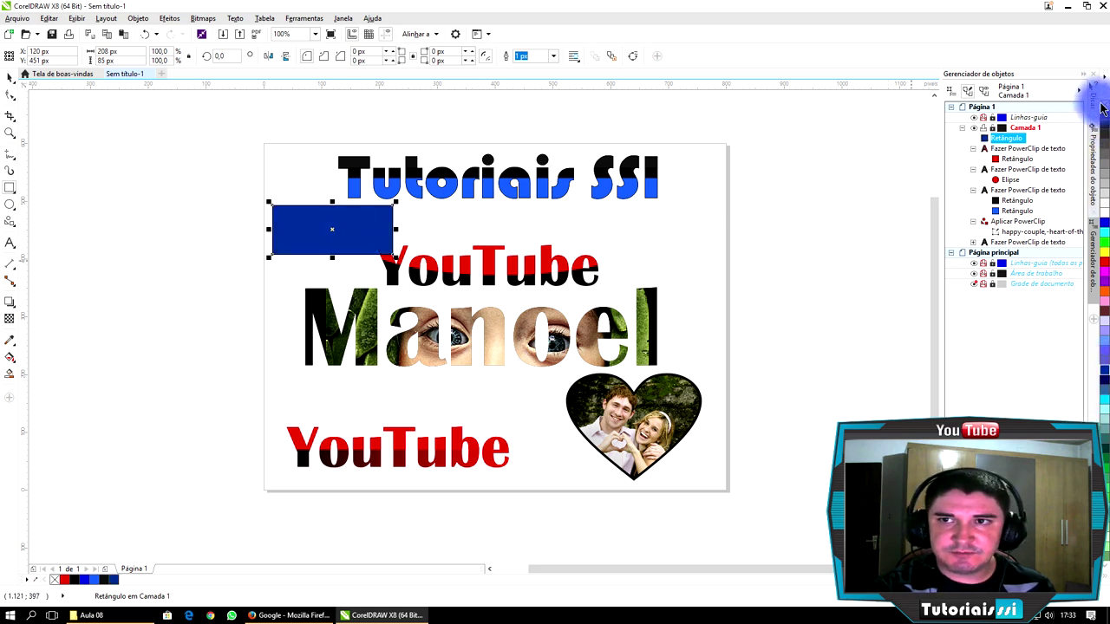
right_click(1103, 106)
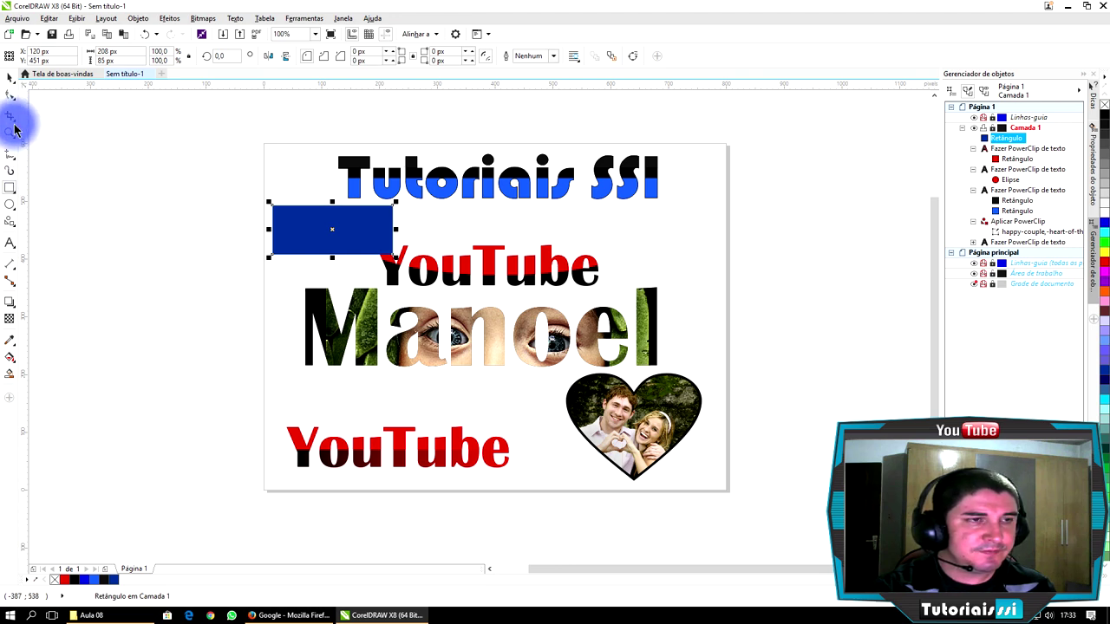
Make two copies of the dark blue rectangle, at about X 712 px, Y 277 px and X 544 px, Y 443 px.
left_click(328, 230)
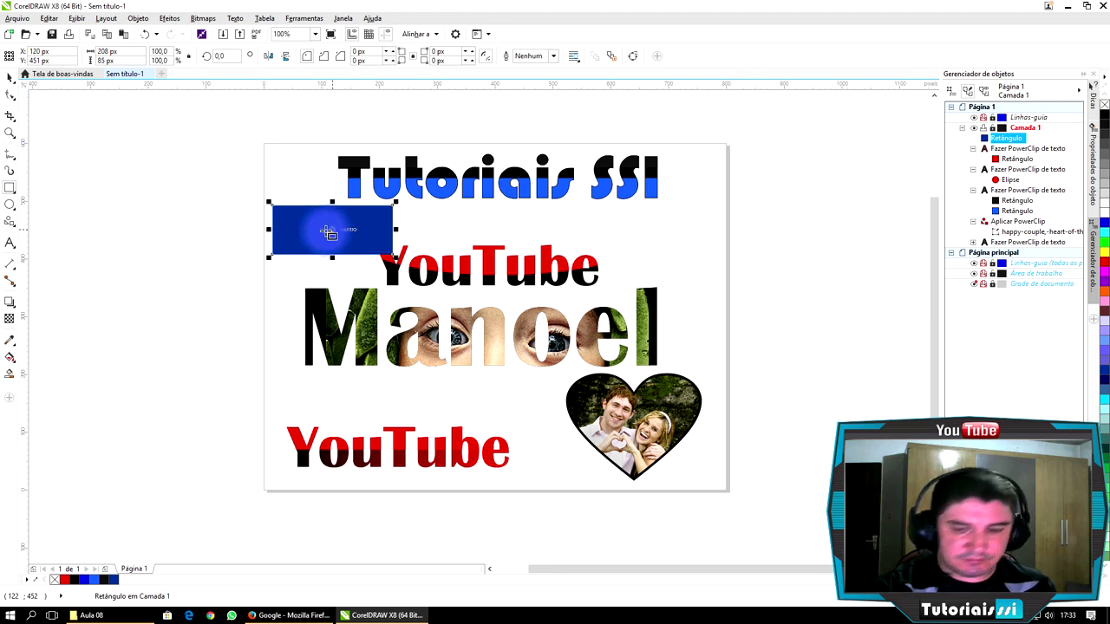
key("ctrl+c")
key("ctrl+v")
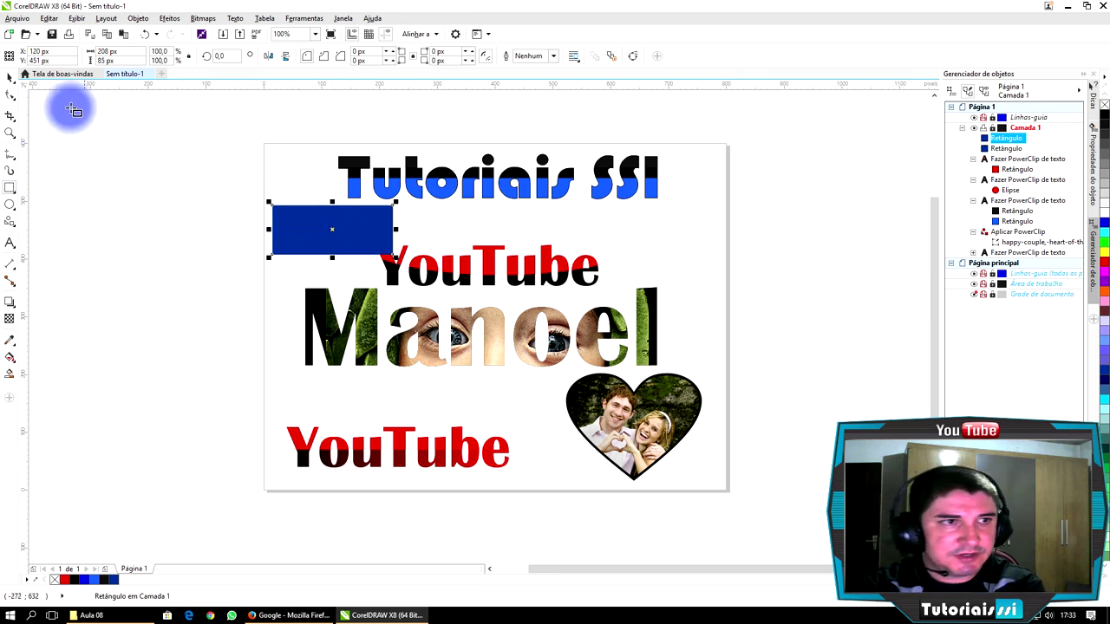
left_click_drag(299, 234, 697, 343)
right_click(577, 231)
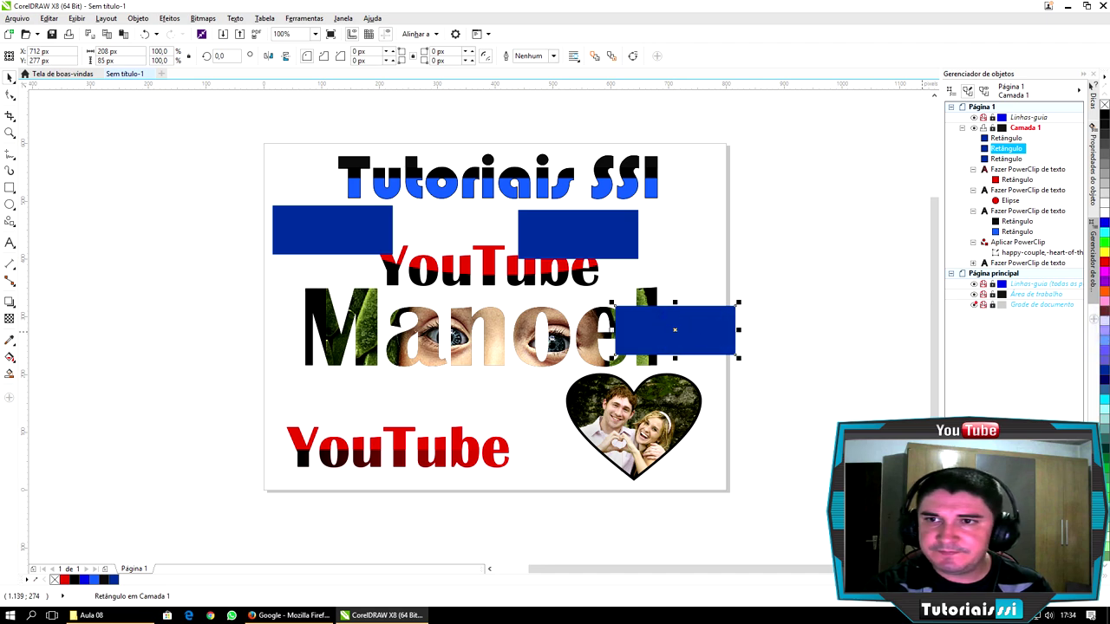
Fill the lower rectangle copy green and the upper copy yellow, and move the yellow one to about X 469 px, Y 458 px.
left_click(1106, 249)
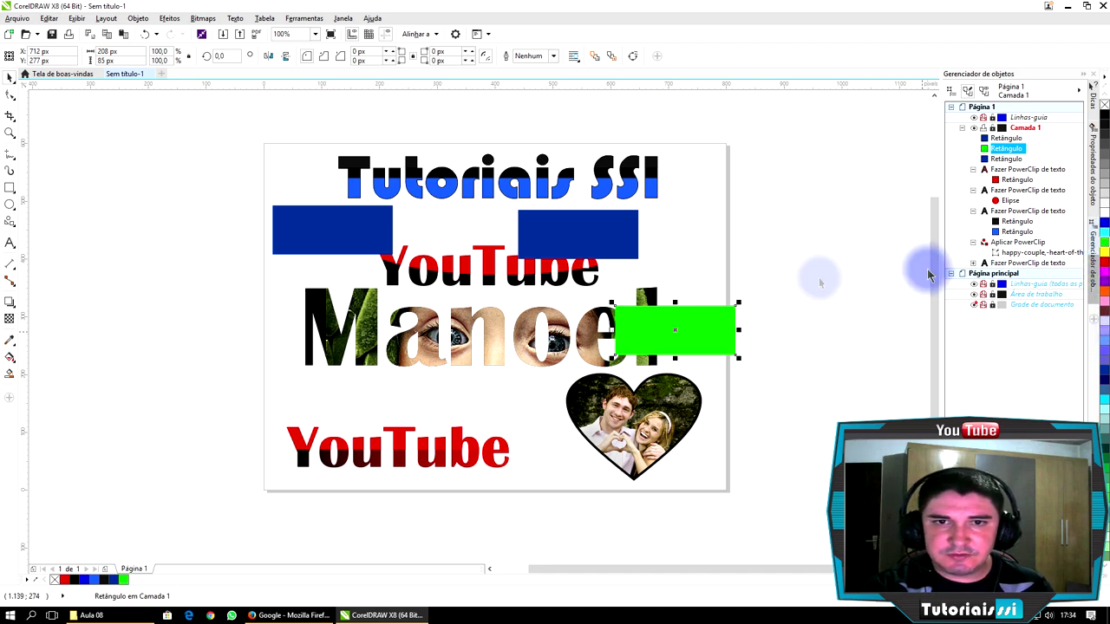
left_click(577, 232)
left_click(1104, 253)
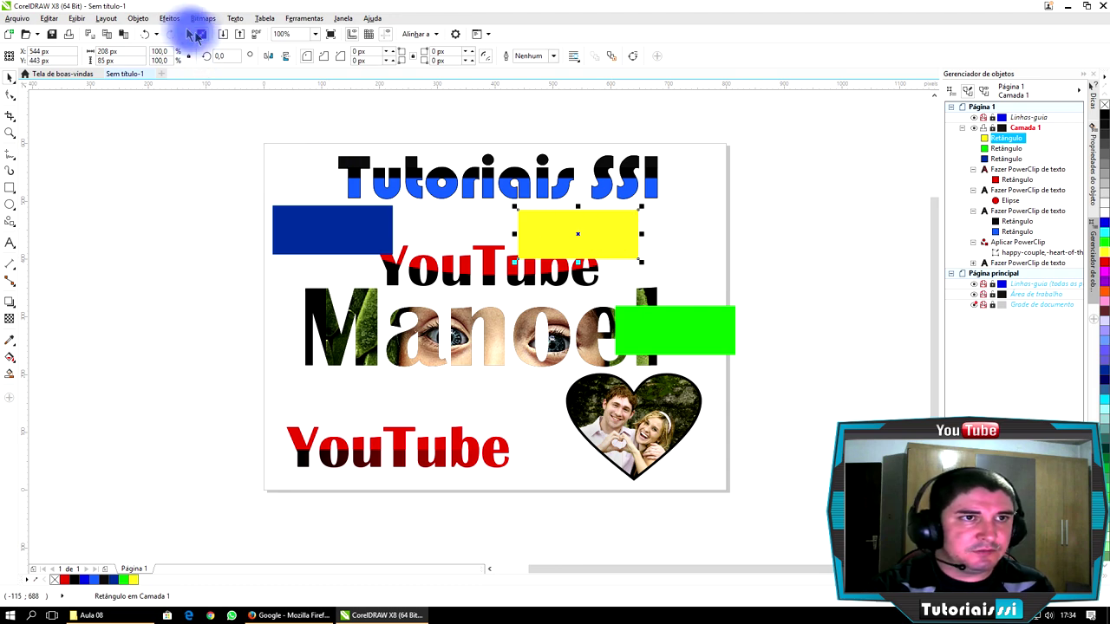
left_click_drag(552, 233, 510, 227)
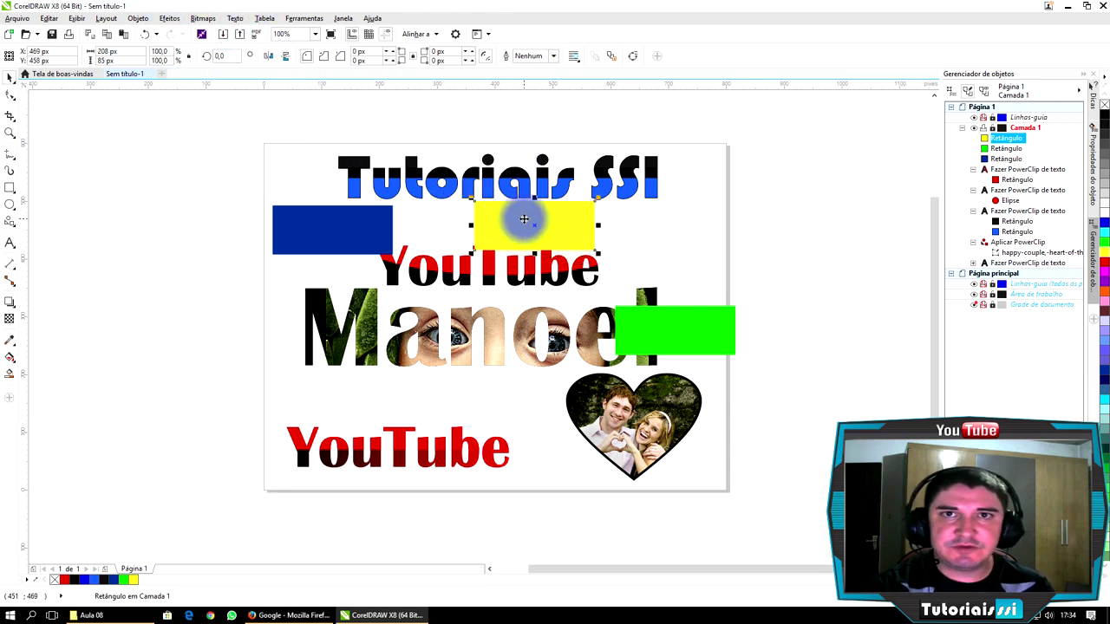
PowerClip the yellow rectangle inside the dark blue rectangle.
left_click(169, 18)
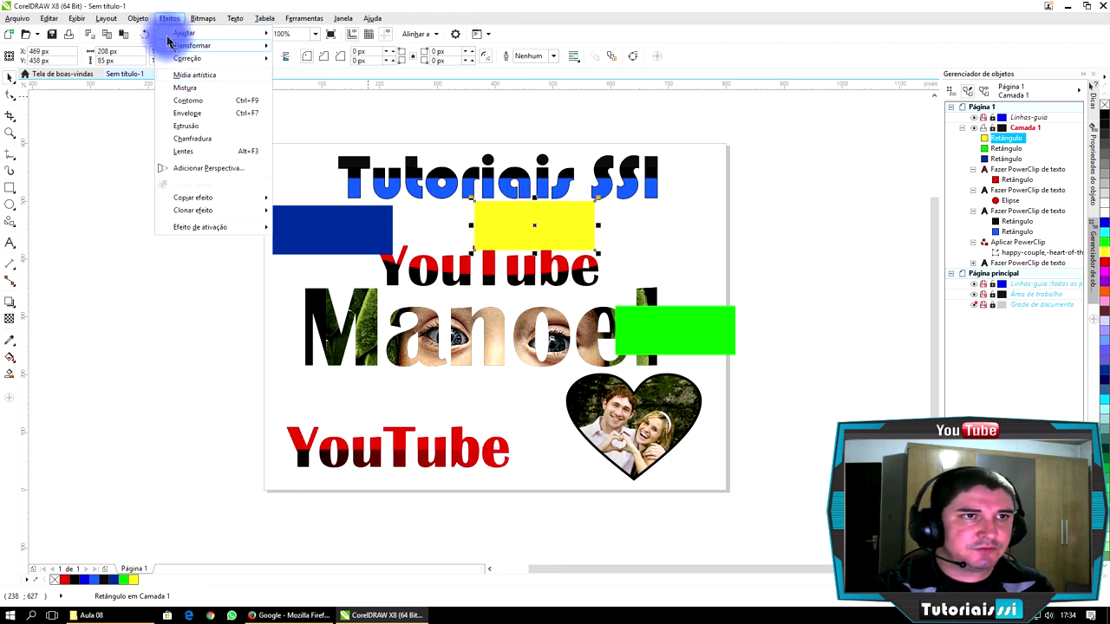
mouse_move(138, 21)
mouse_move(198, 95)
left_click(336, 96)
left_click(371, 216)
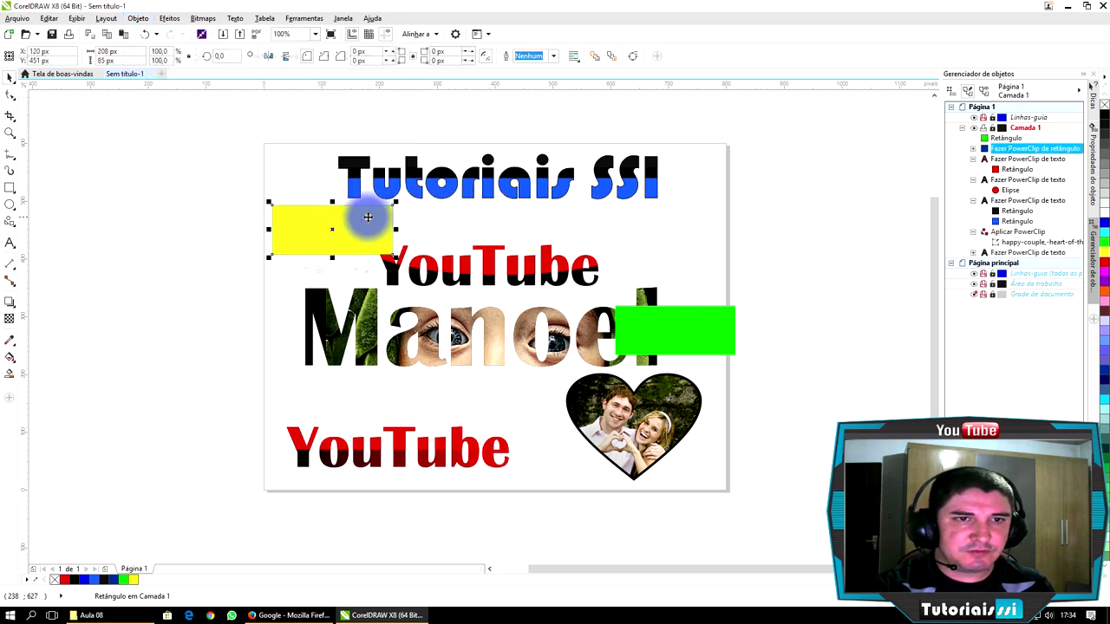
Move the yellow rectangle inside the PowerClip up to about X 119 px, Y 502 px and finish editing the contents.
left_click(371, 223, "ctrl")
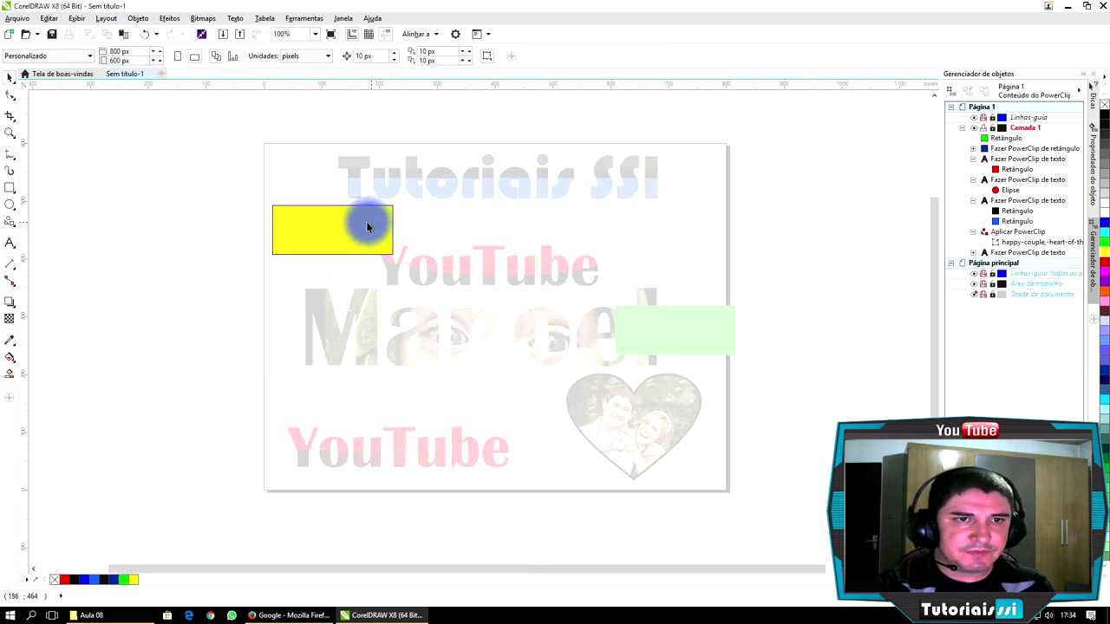
left_click_drag(362, 226, 363, 196)
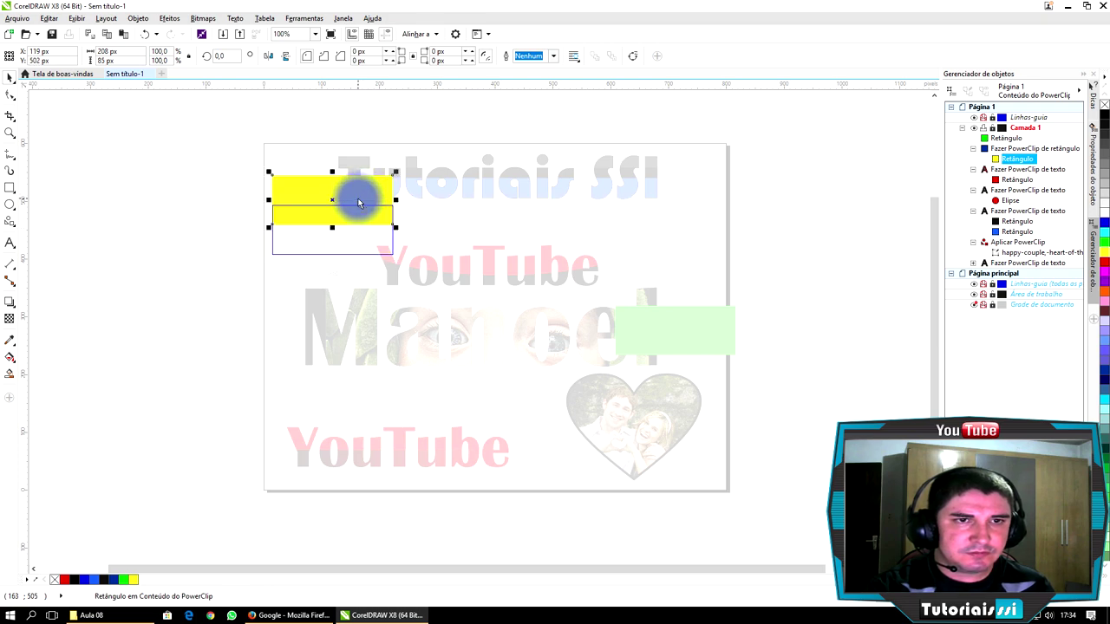
left_click(690, 224, "ctrl")
Move the green rectangle to about X 657 px, Y 318 px.
left_click_drag(696, 328, 663, 305)
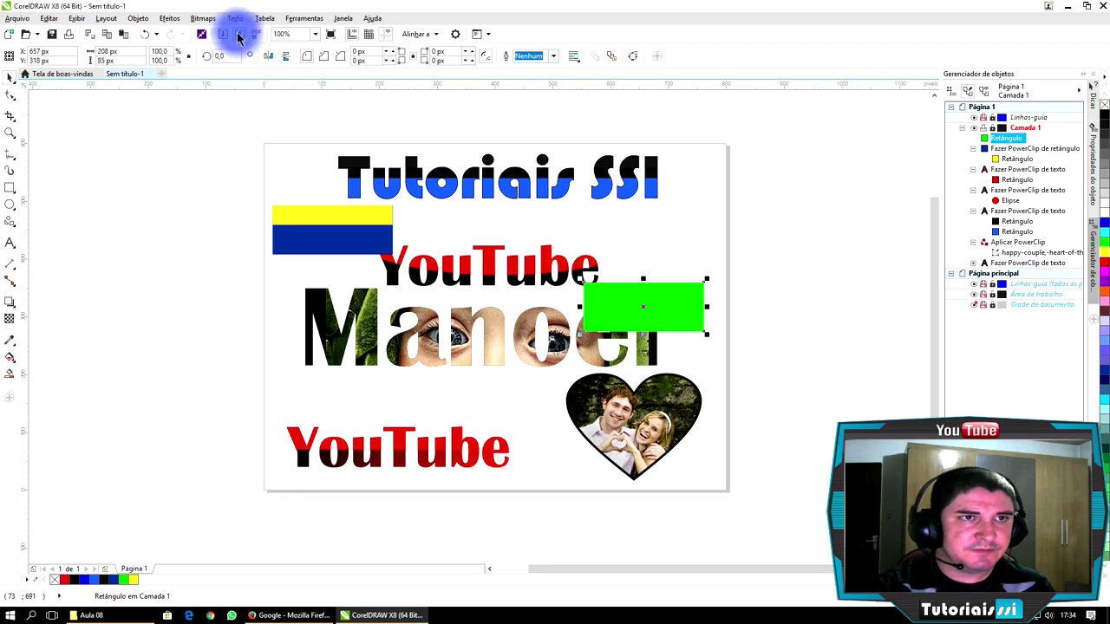
left_click(140, 19)
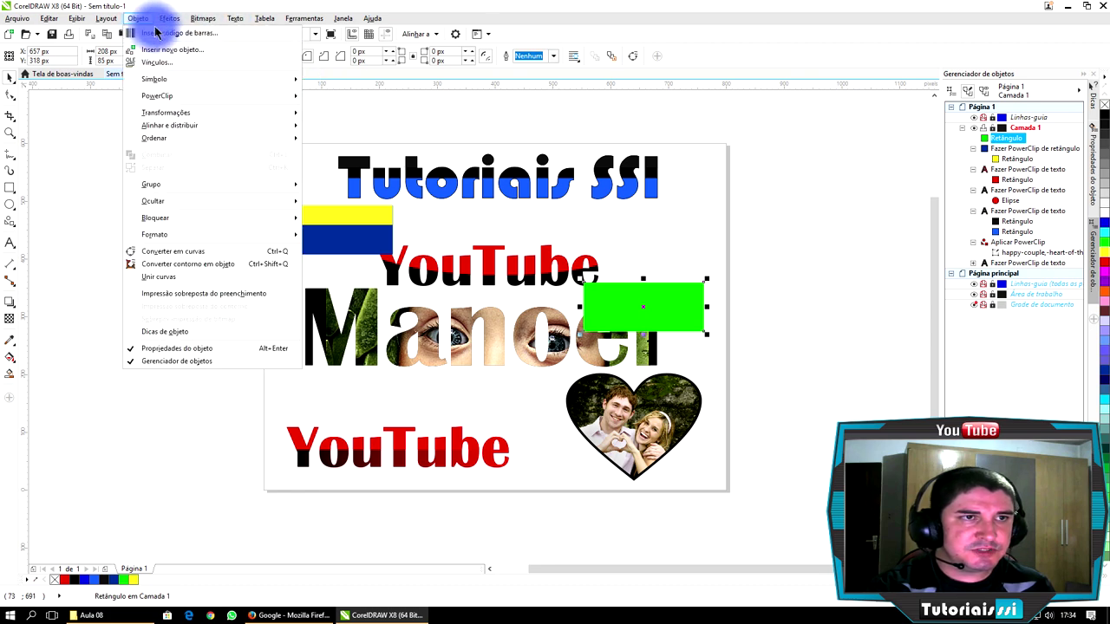
left_click(718, 228)
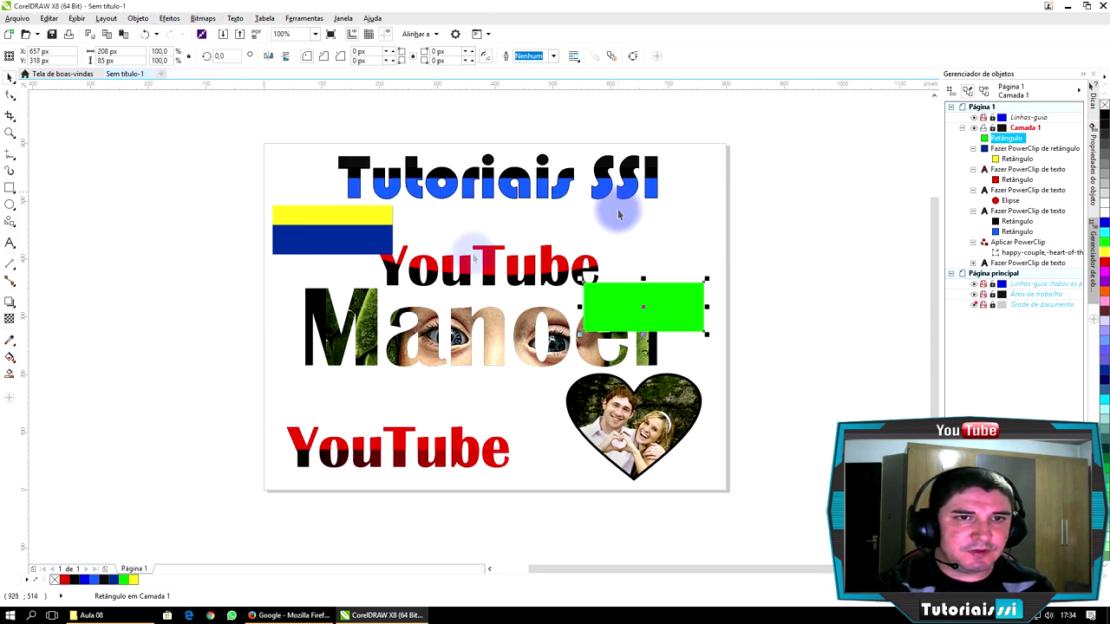
PowerClip the yellow-and-blue rectangle inside the green rectangle.
left_click(339, 224)
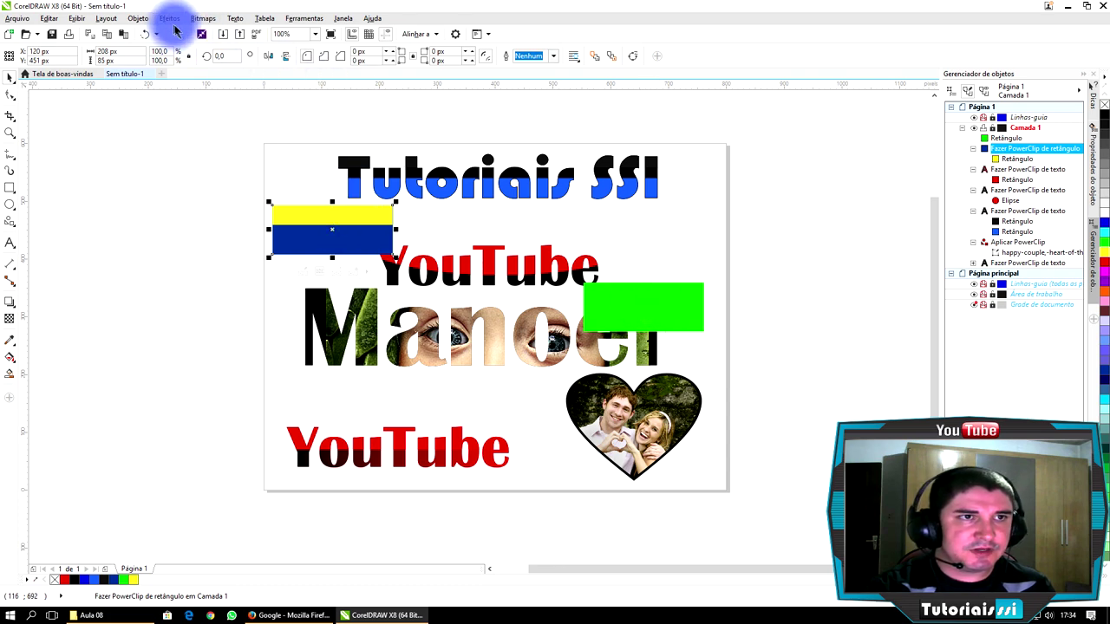
left_click(142, 18)
mouse_move(181, 97)
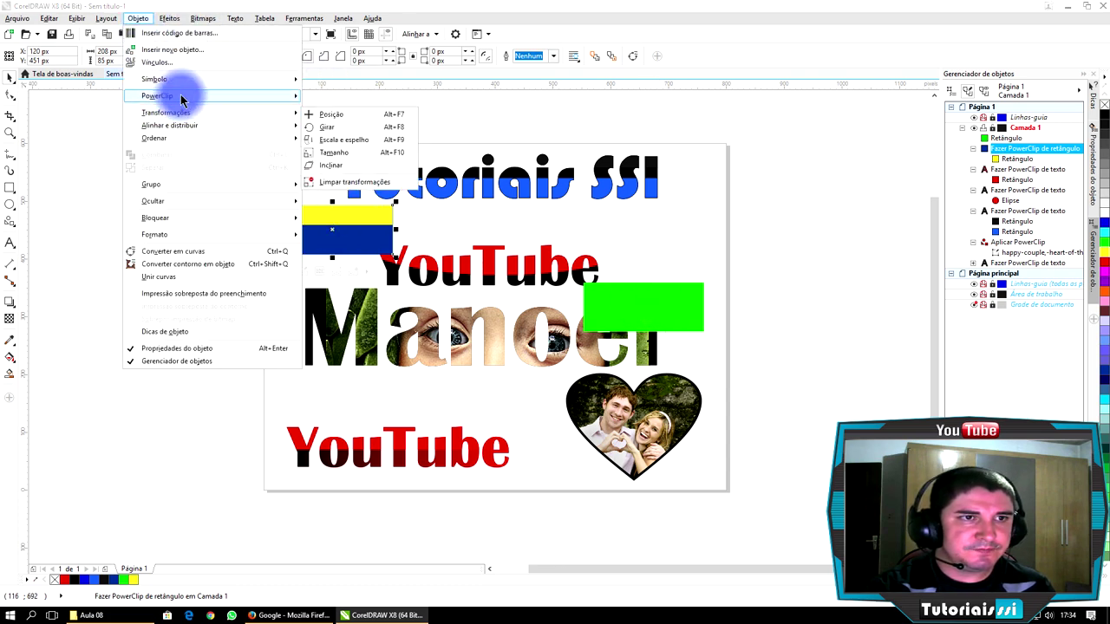
left_click(329, 98)
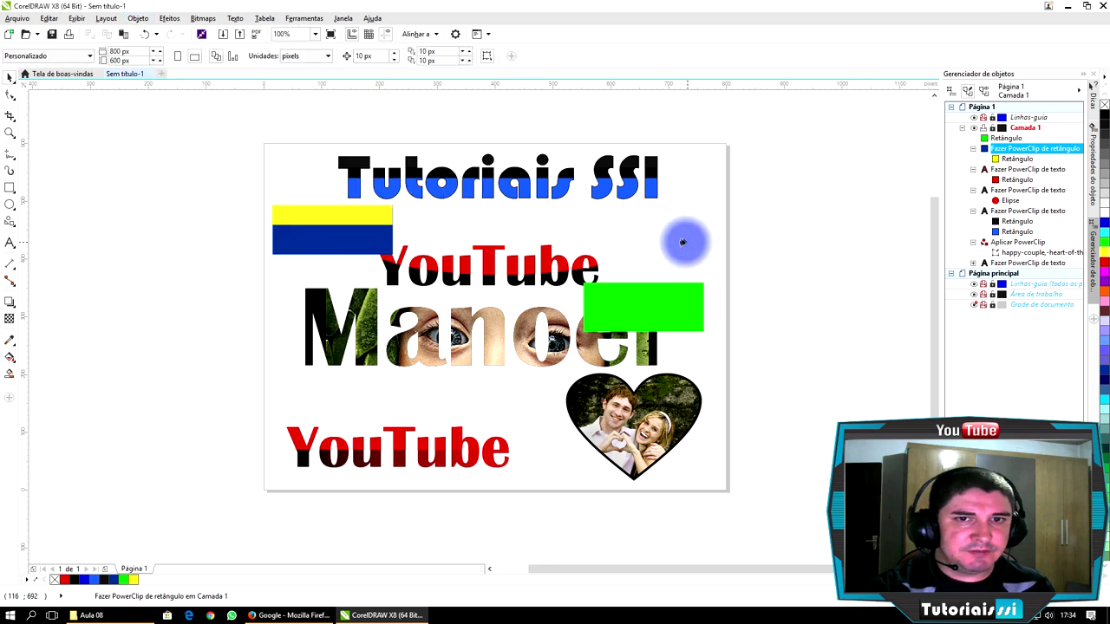
left_click(644, 300)
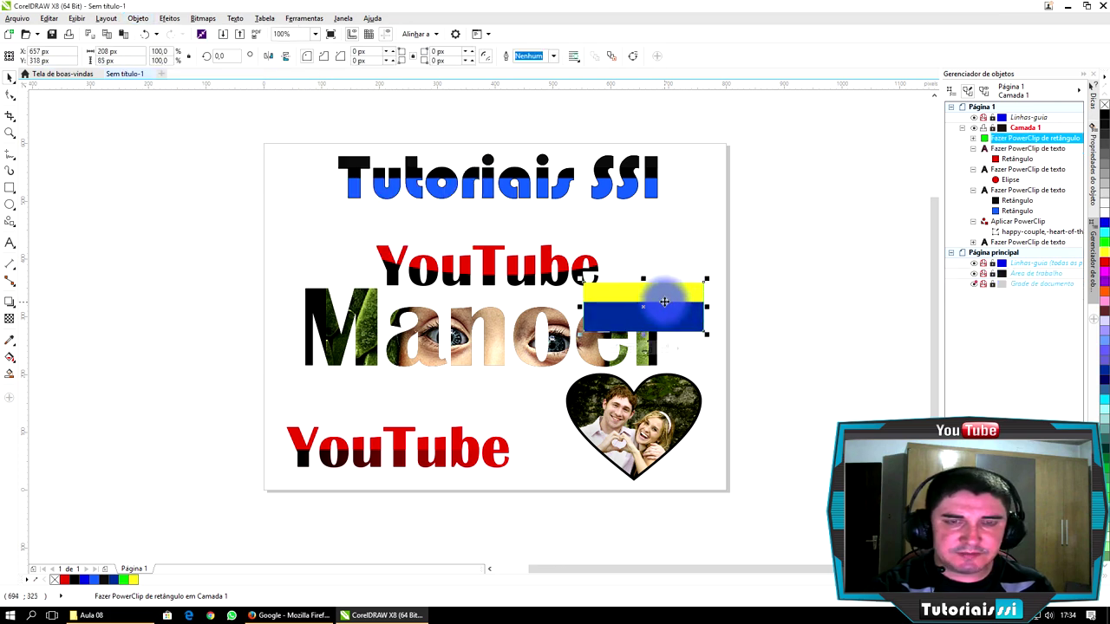
Move the contents inside the green rectangle's PowerClip up to about Y 337 px and finish editing.
left_click(661, 300, "ctrl")
left_click_drag(658, 305, 657, 296)
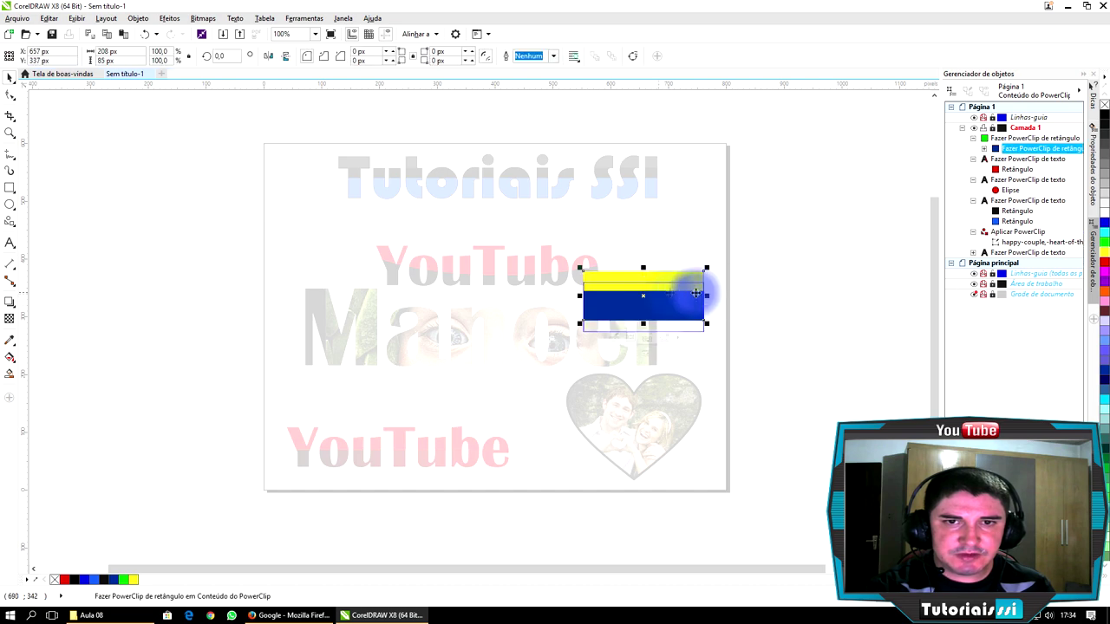
left_click(841, 220, "ctrl")
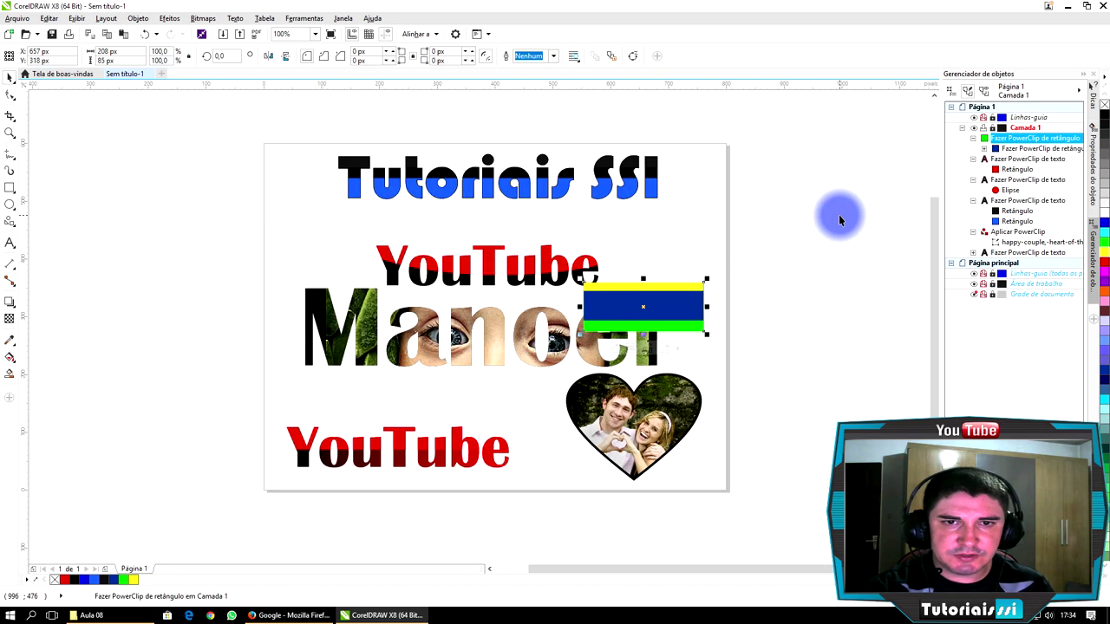
Move the striped rectangle up beneath the Tutoriais SSI title and scale it down to about 95 × 39 px.
left_click(687, 305)
left_click_drag(645, 305, 697, 227)
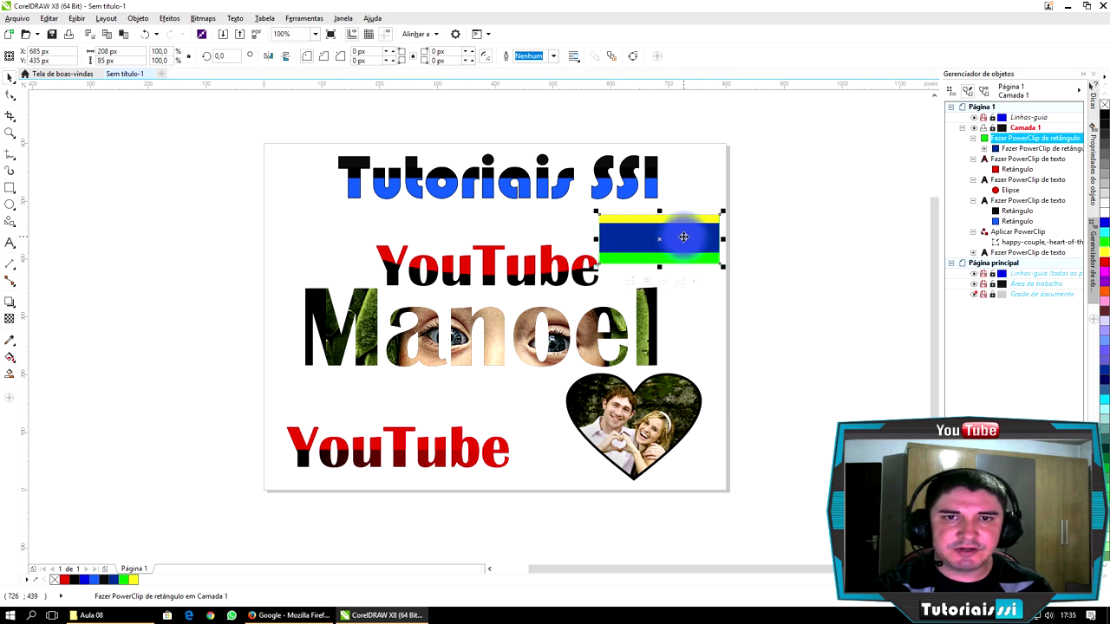
left_click_drag(722, 211, 698, 233)
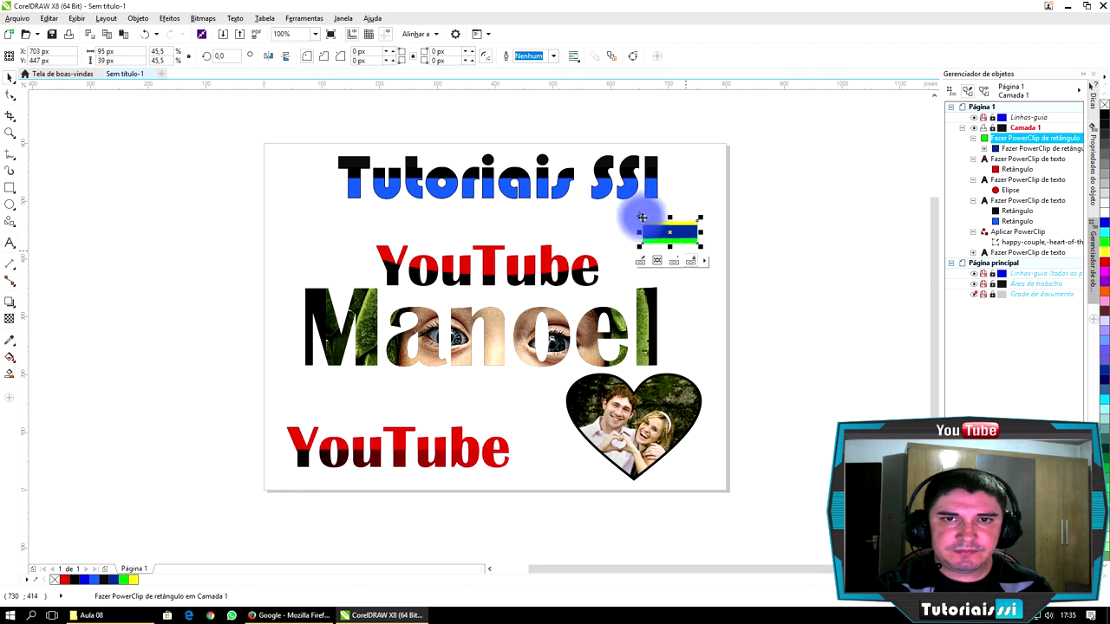
left_click(695, 257)
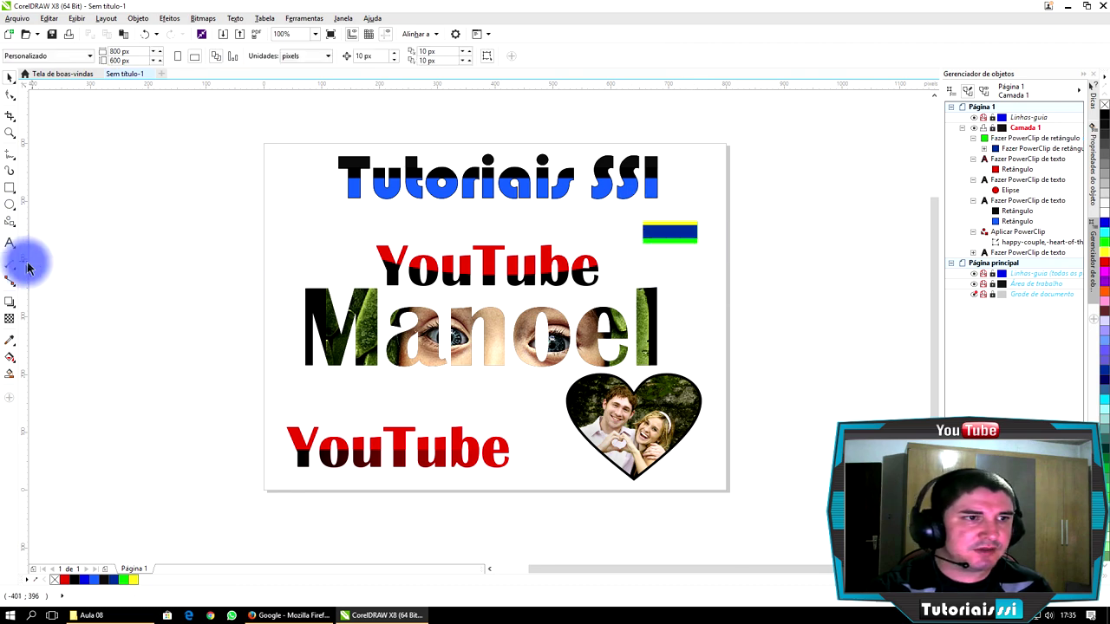
Add the artistic text "Texto" between the Tutoriais SSI title and the upper YouTube text.
left_click(10, 242)
left_click(462, 224)
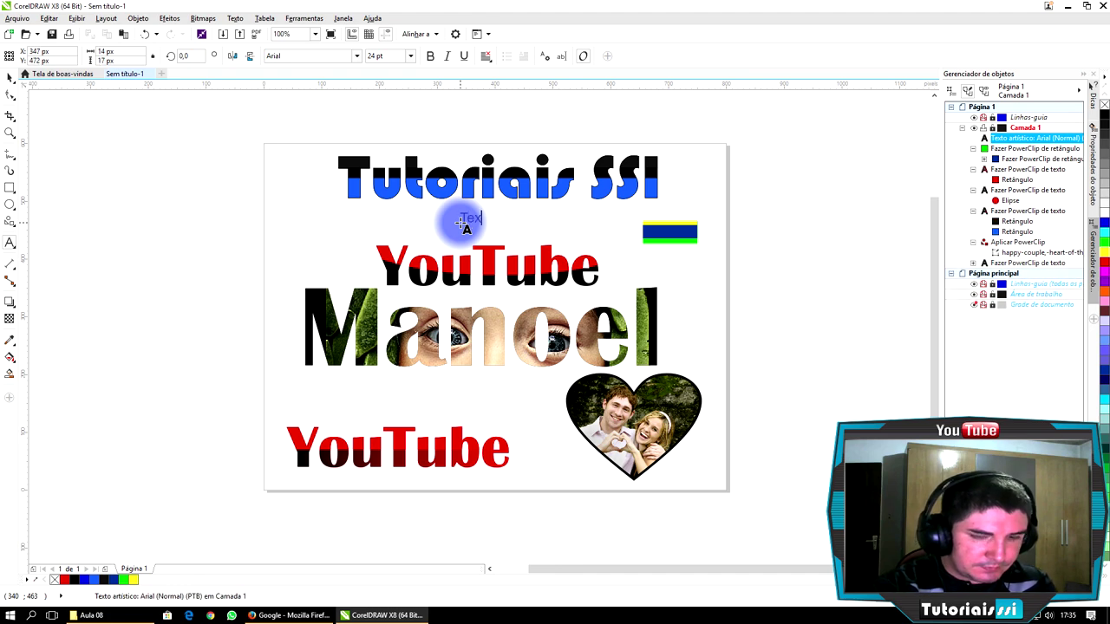
type("Texto")
left_click(11, 80)
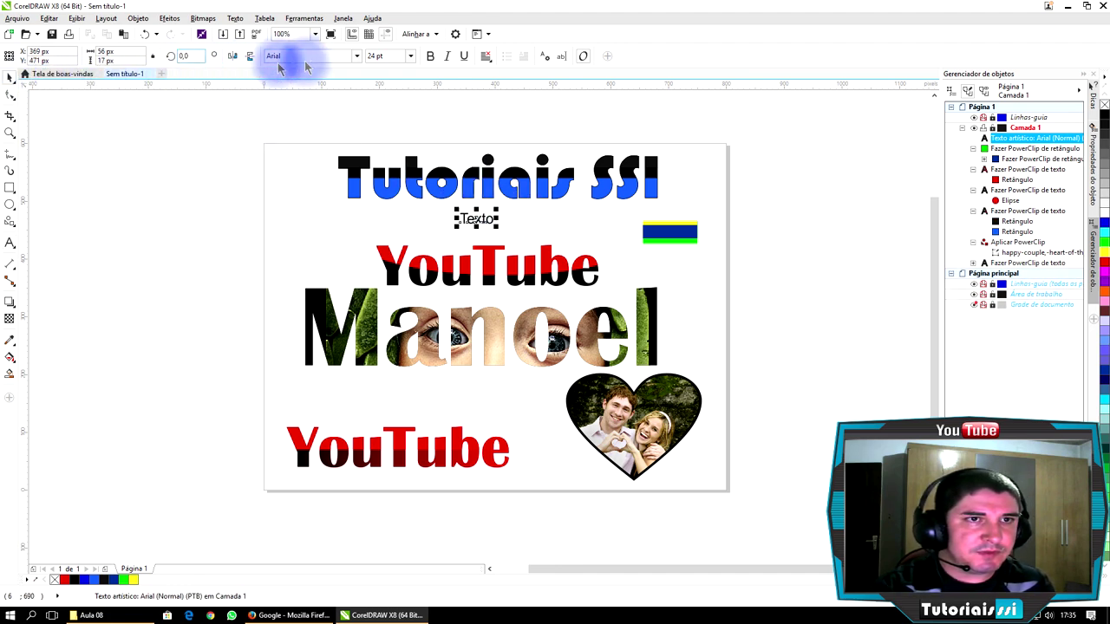
Set the new text's font to Blackout and enlarge it to about 115 × 30 px.
left_click(355, 55)
scroll(349, 219, "down", 2)
scroll(349, 219, "down", 1)
left_click(342, 199)
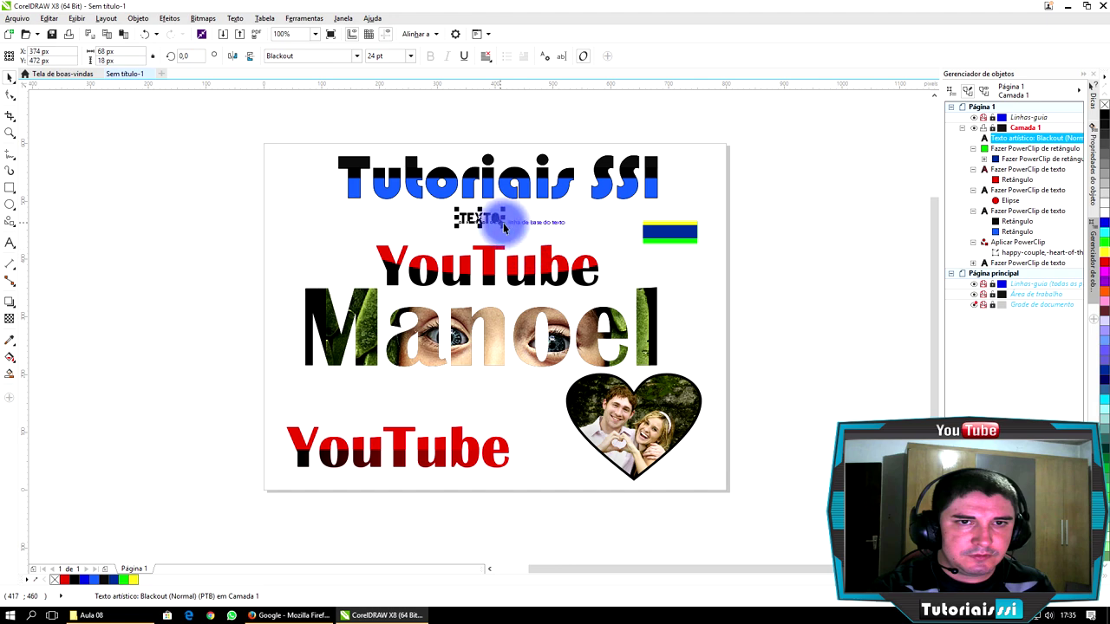
left_click_drag(504, 225, 532, 234)
PowerClip the striped rectangle inside the TEXTO text.
left_click(659, 239)
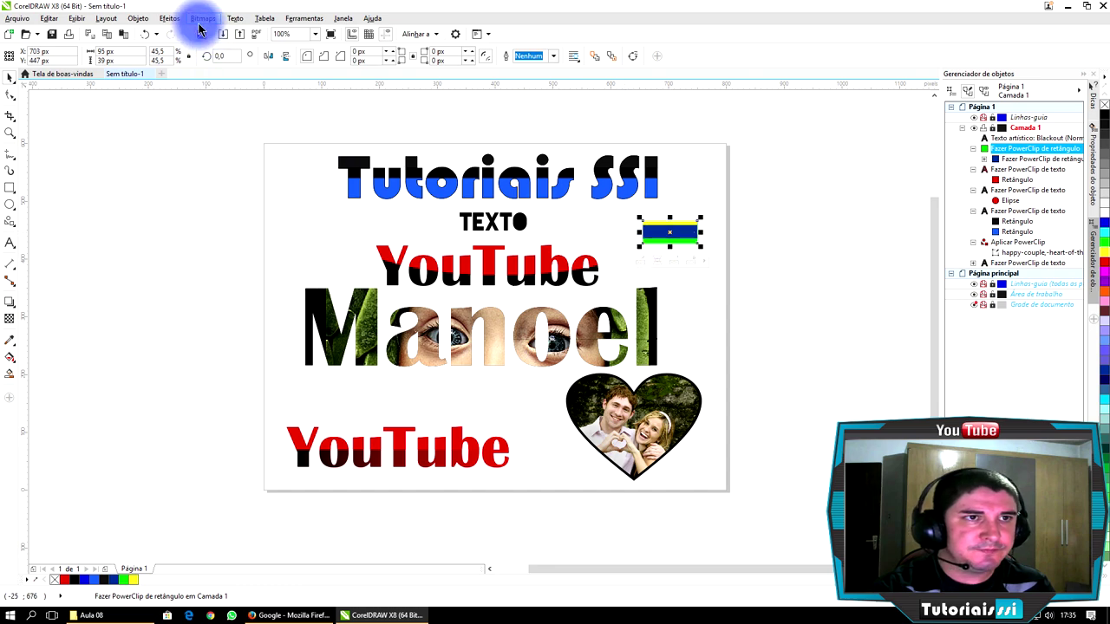
left_click(140, 18)
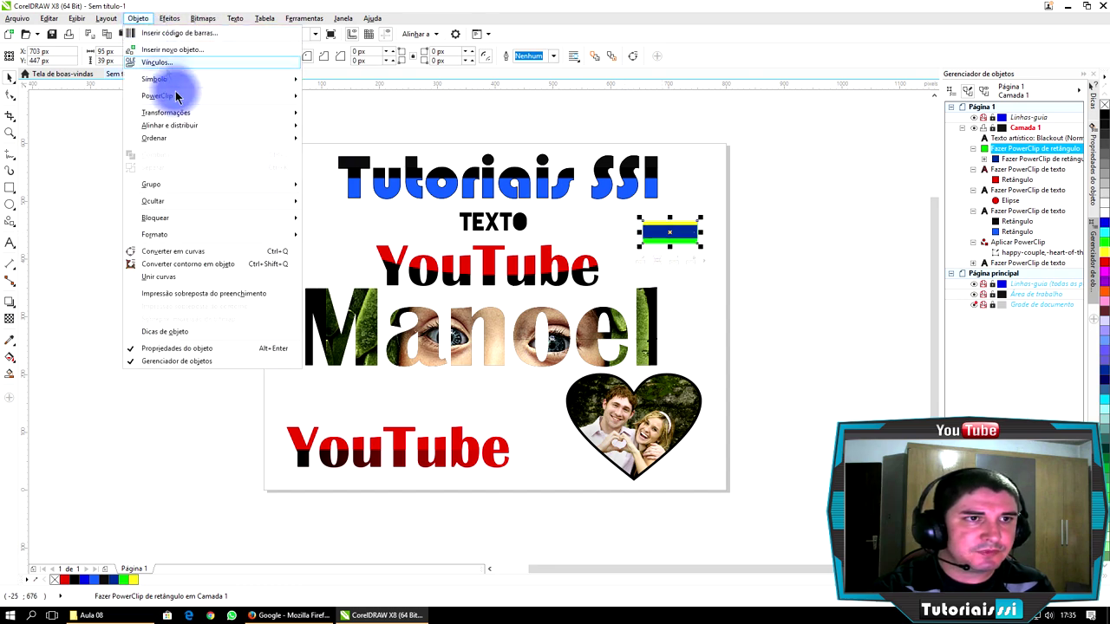
mouse_move(223, 101)
left_click(322, 97)
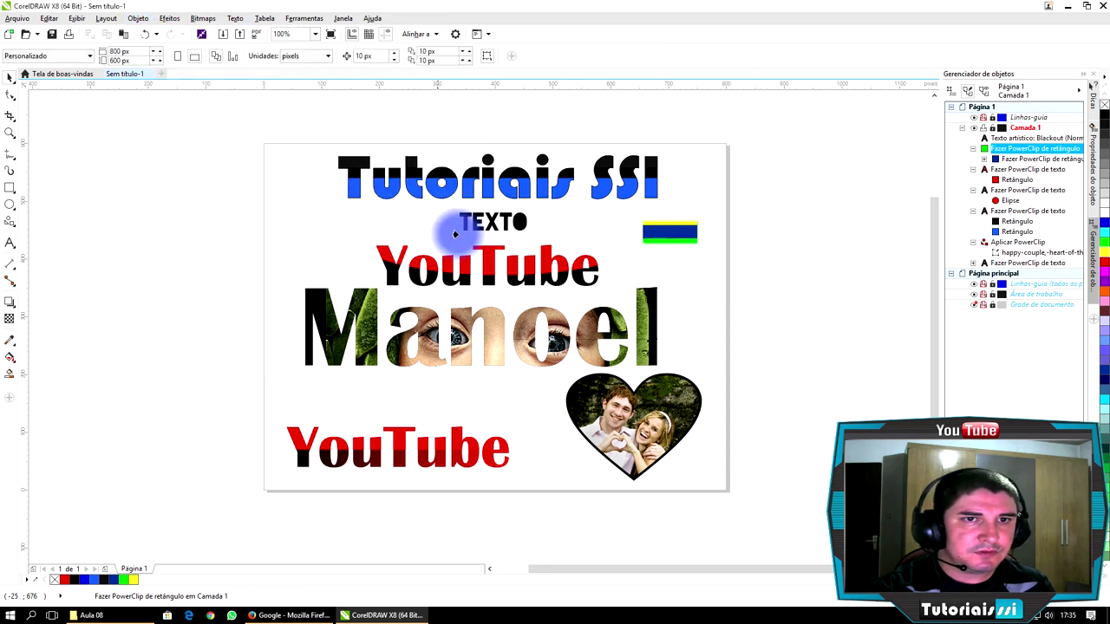
left_click(514, 221)
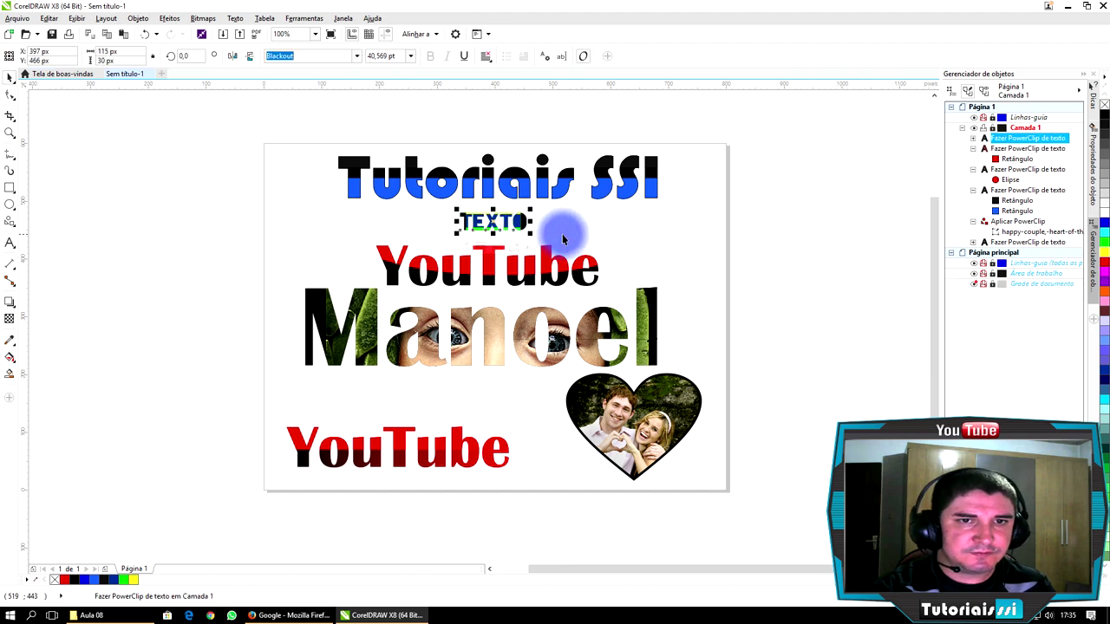
Edit the TEXTO PowerClip contents, resizing the striped rectangle to fit the height and full width of the letters, and finish editing.
scroll(497, 224, "up", 2)
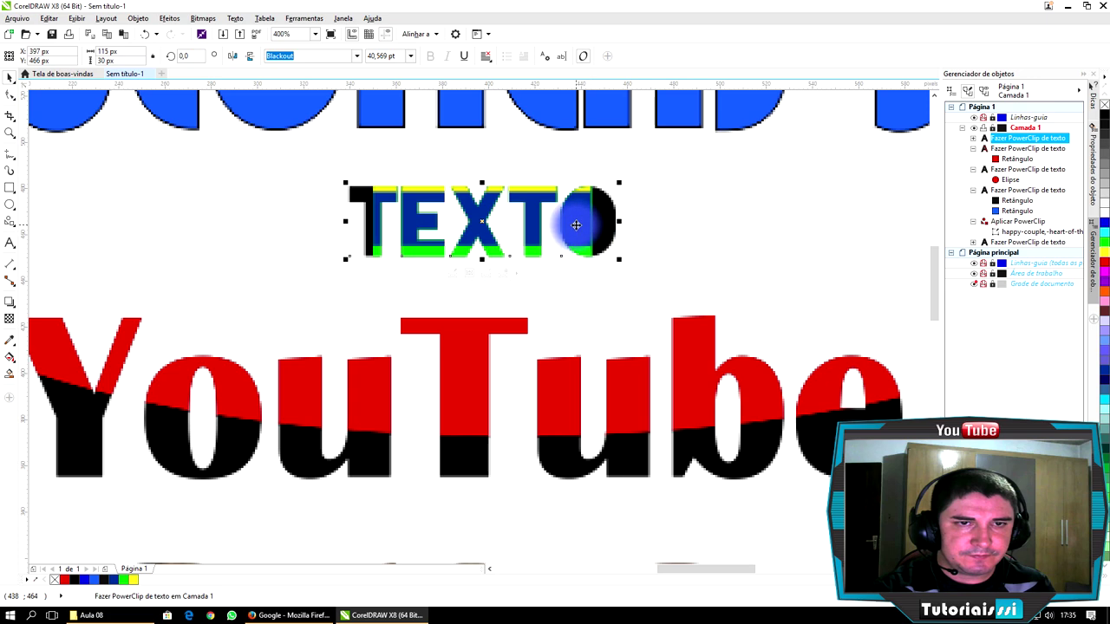
left_click(576, 225, "ctrl")
left_click(483, 213)
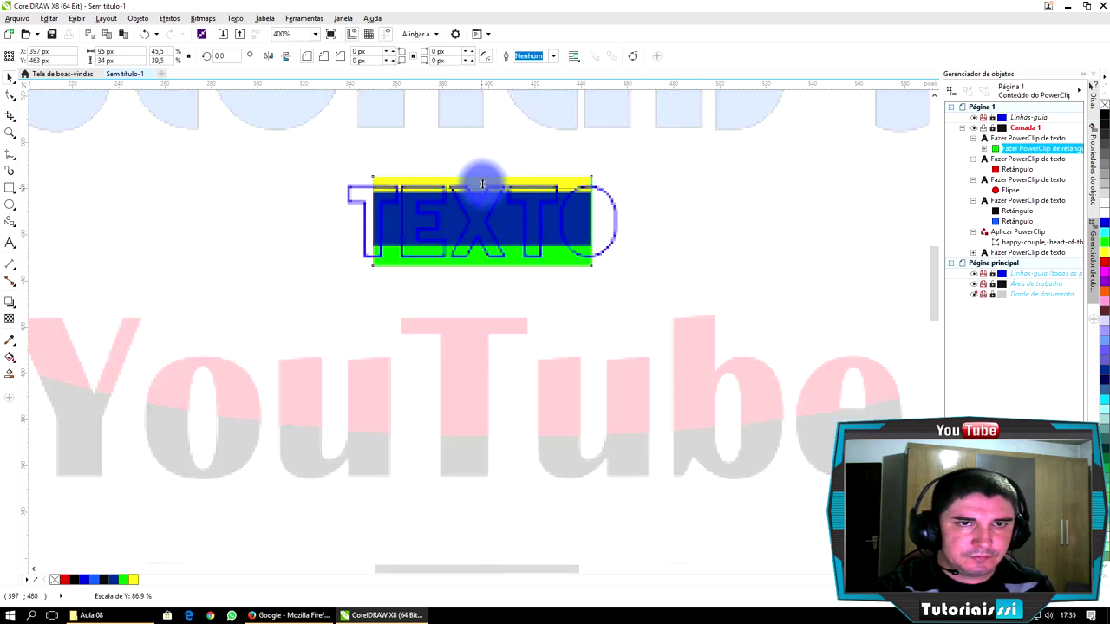
left_click_drag(482, 180, 482, 187)
left_click_drag(482, 270, 480, 259)
left_click_drag(595, 219, 628, 226)
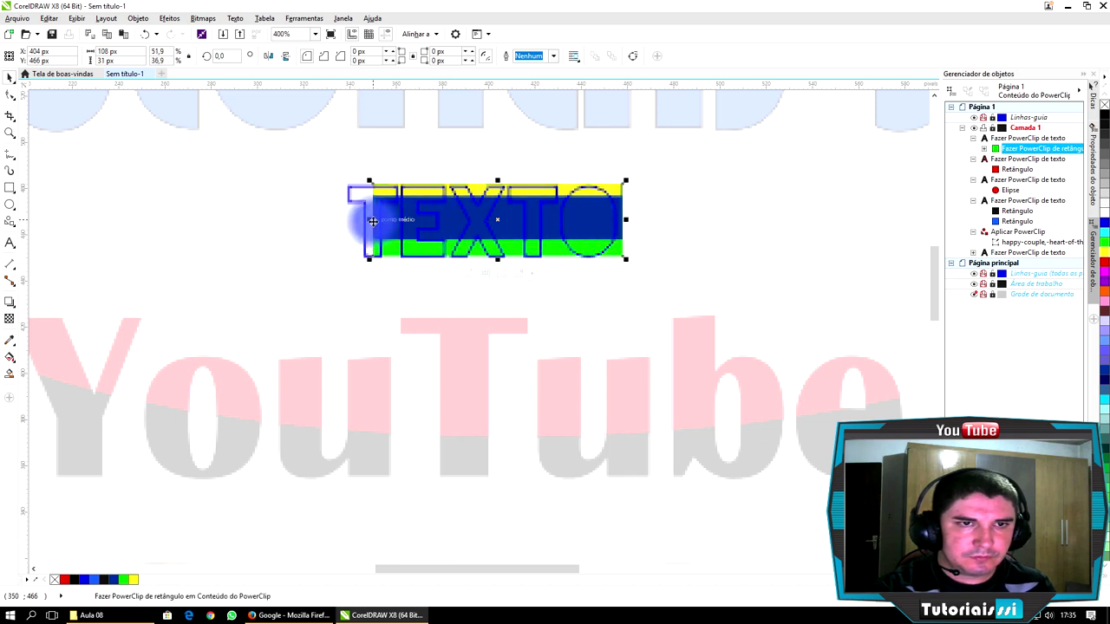
left_click_drag(370, 220, 345, 222)
left_click(722, 231, "ctrl")
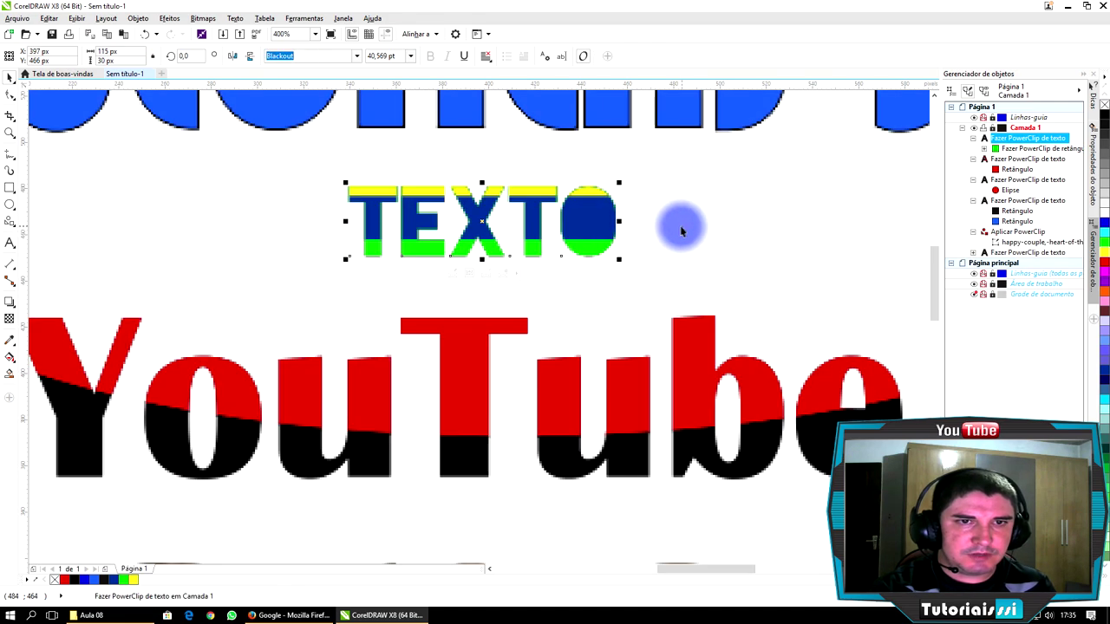
Draw a rectangle about 800 × 596 px covering the page and fill it orange.
scroll(680, 228, "down", 5)
scroll(739, 245, "up", 3)
left_click(739, 245)
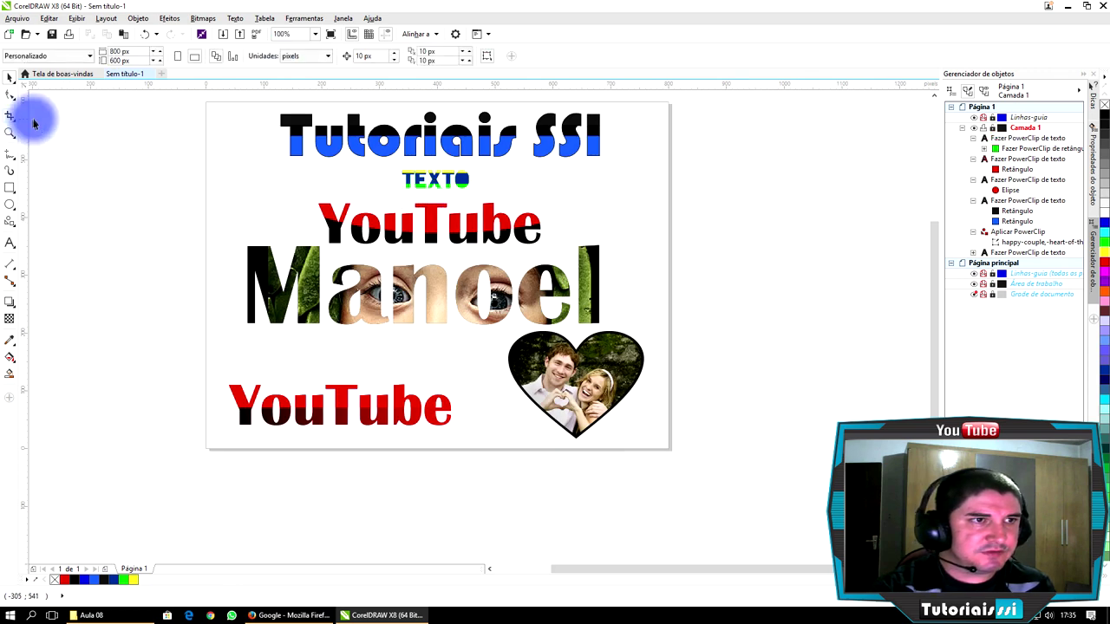
left_click(8, 190)
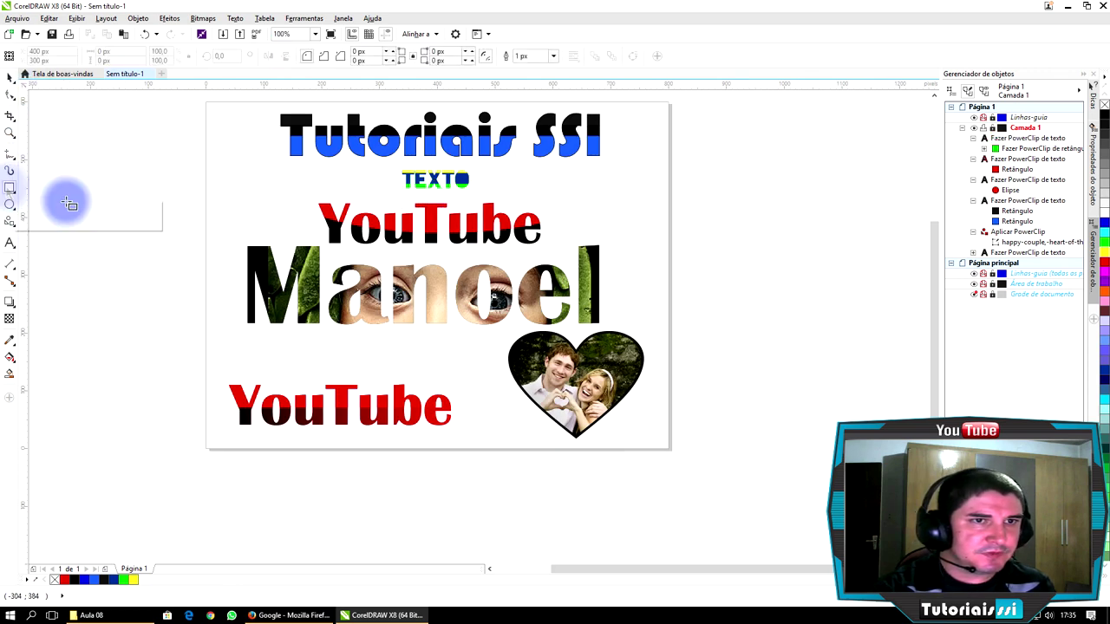
left_click_drag(207, 104, 671, 450)
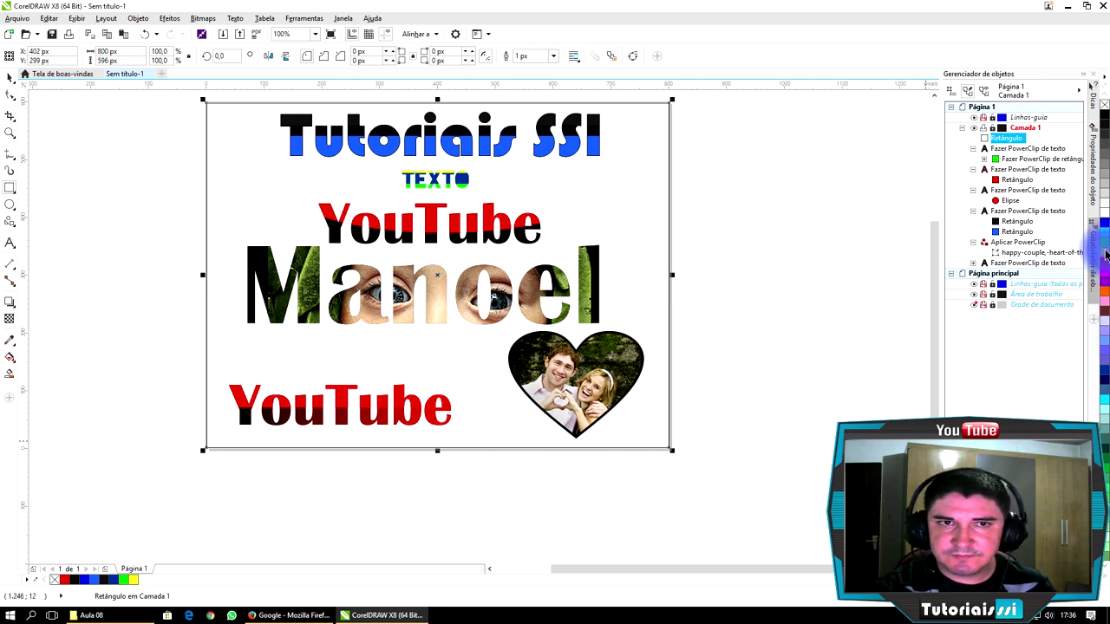
left_click(1105, 147)
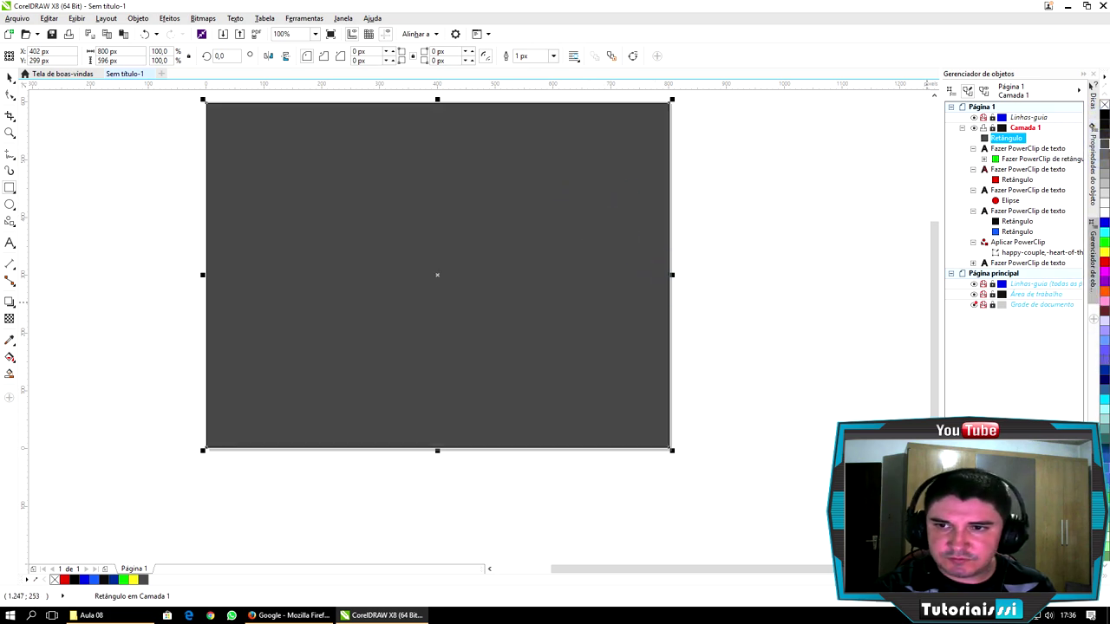
left_click(1104, 296)
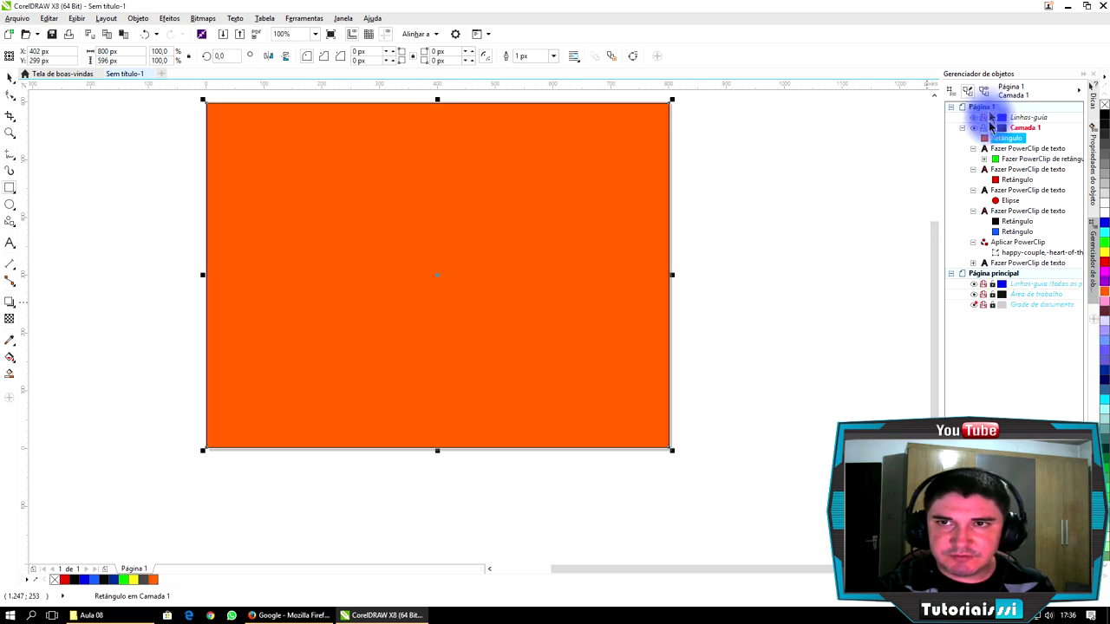
Move the orange rectangle behind the TEXTO and YouTube texts in the object order and try to place it below the heart.
left_click_drag(1004, 142, 1010, 199)
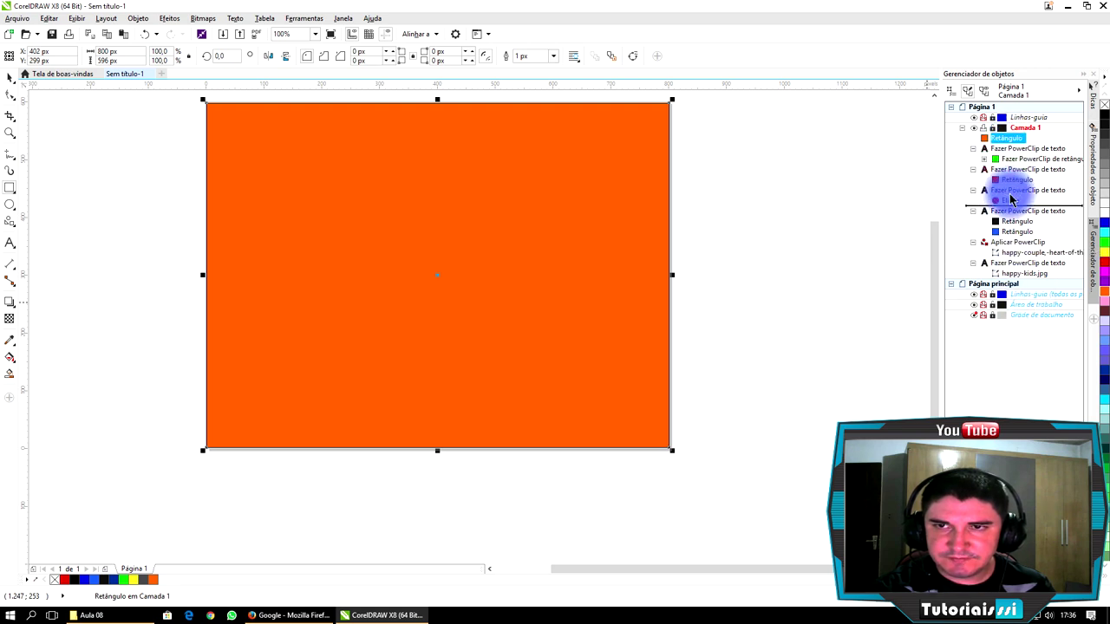
left_click_drag(1012, 211, 1013, 214)
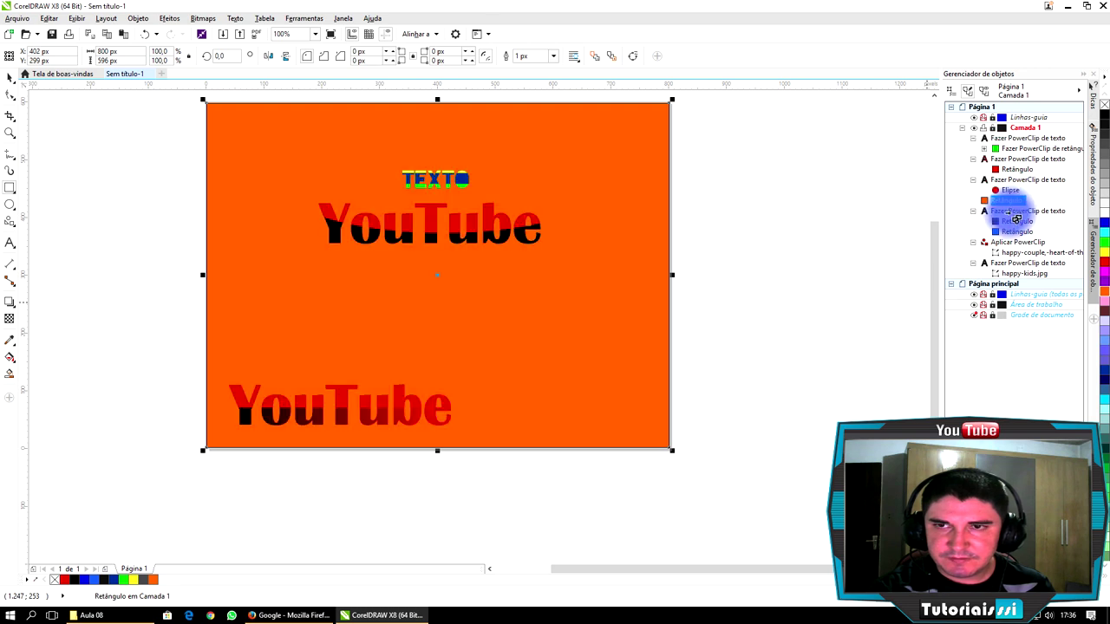
left_click_drag(1014, 250, 1008, 241)
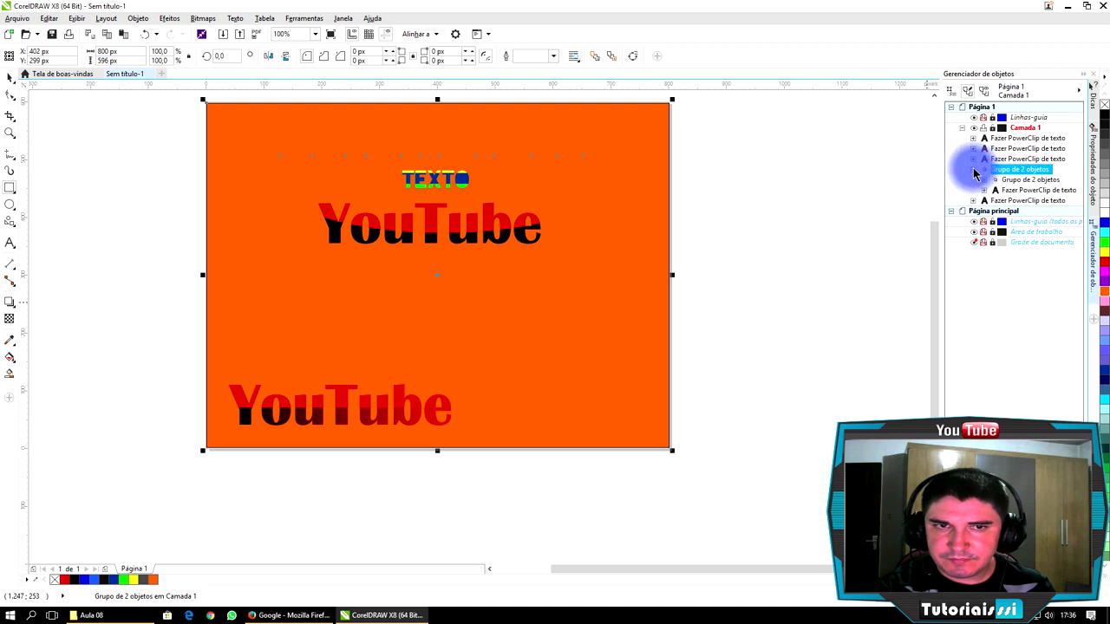
Reorder the orange rectangle behind the heart PowerClip inside their group.
left_click(994, 180)
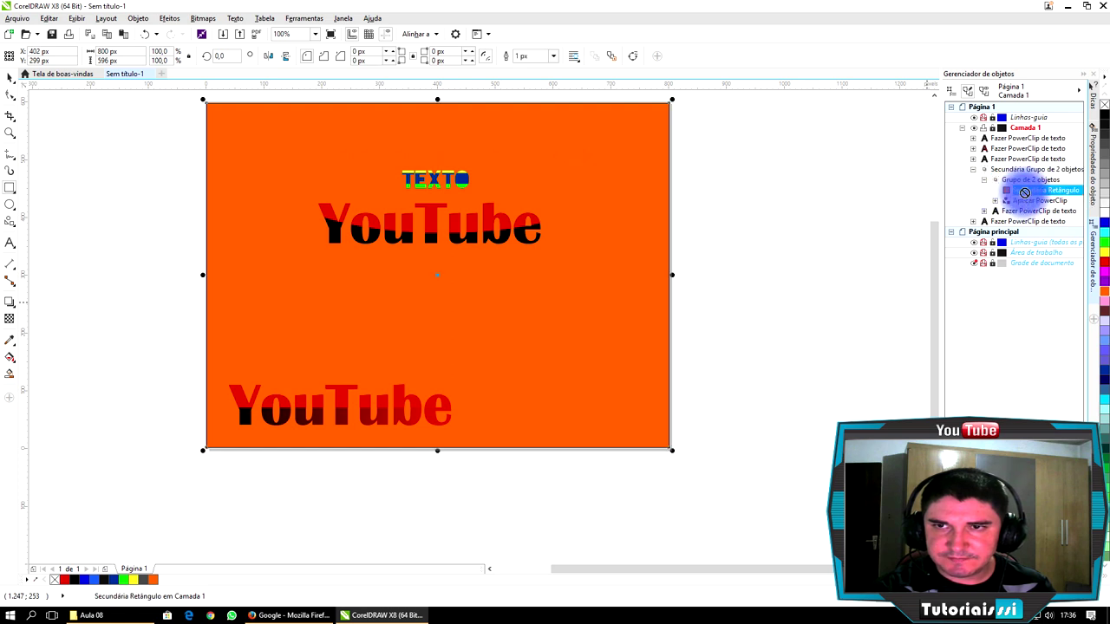
left_click(1022, 218)
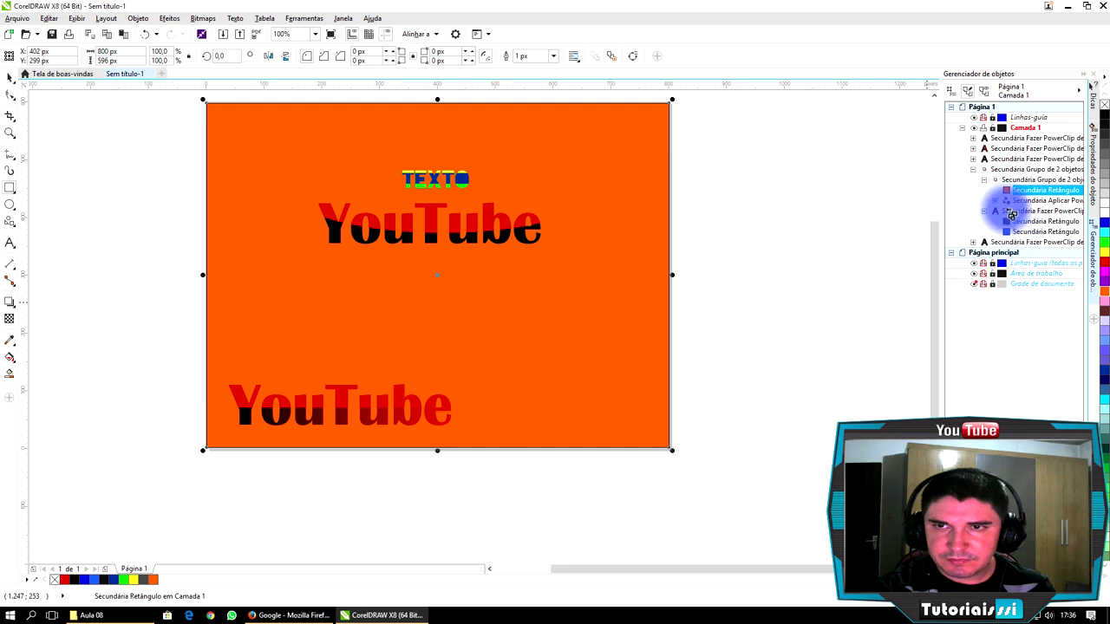
left_click_drag(1009, 211, 999, 214)
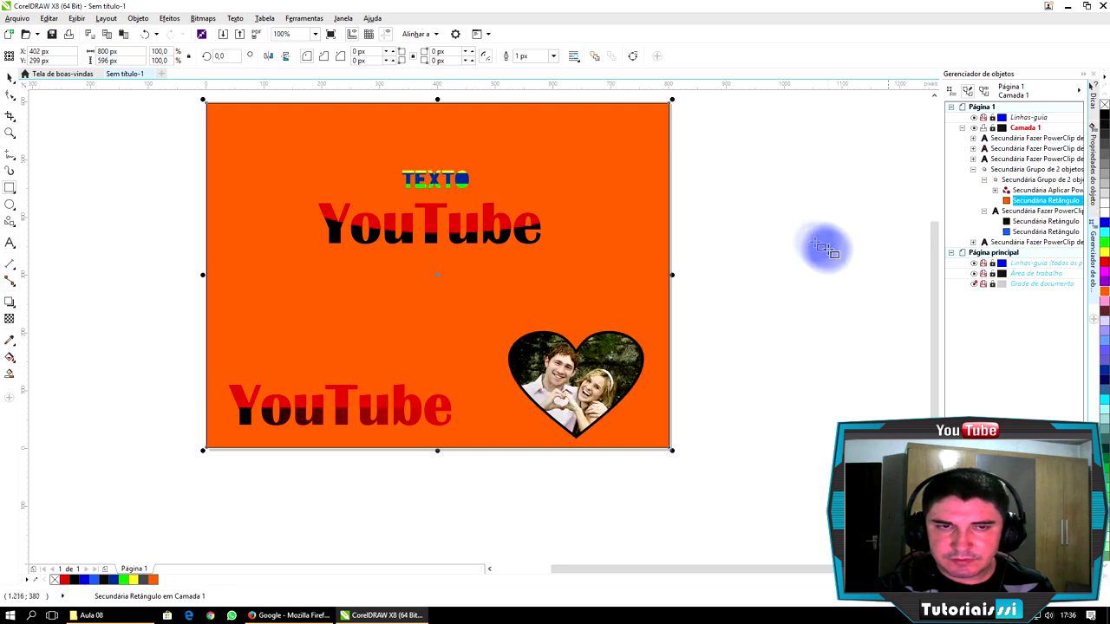
Try to move the orange rectangle below the large photo-filled text in the object order.
left_click(985, 213)
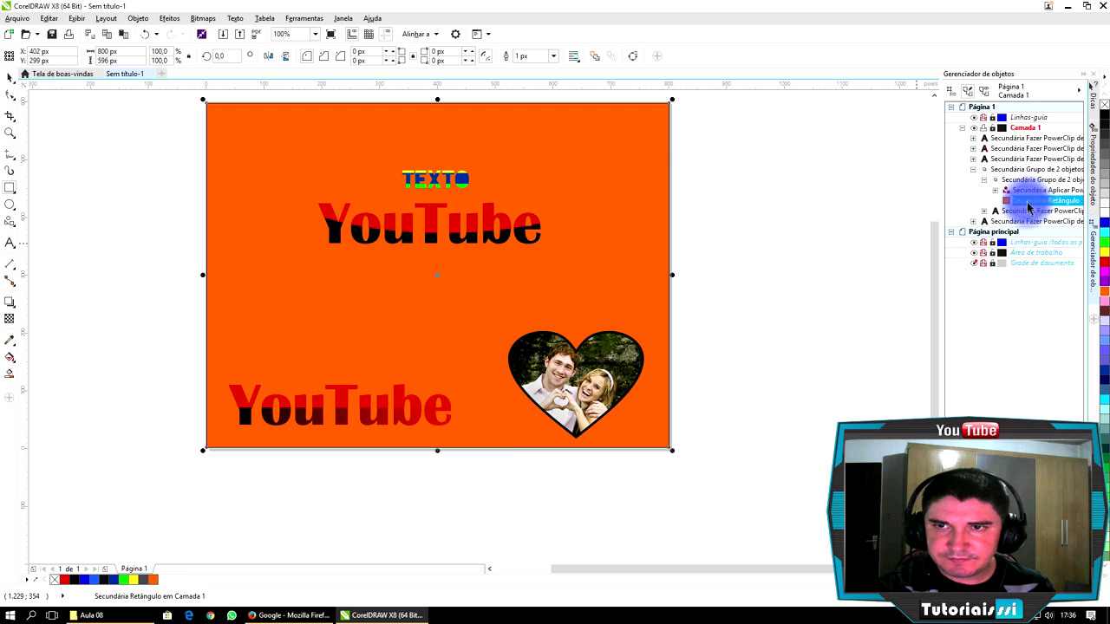
left_click_drag(1030, 224, 994, 227)
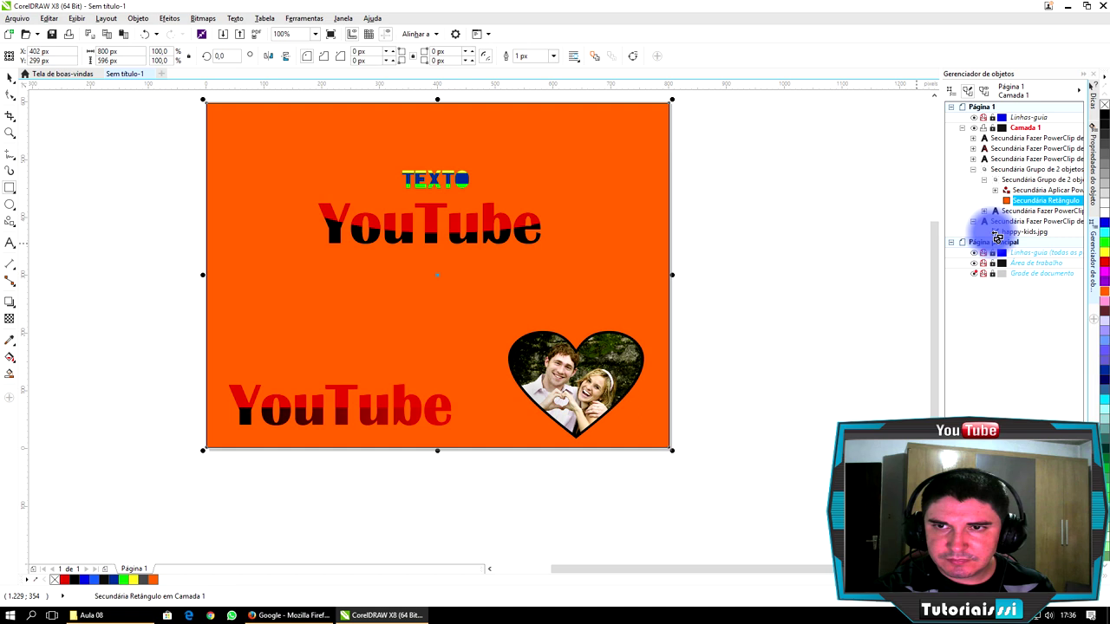
left_click_drag(997, 236, 991, 230)
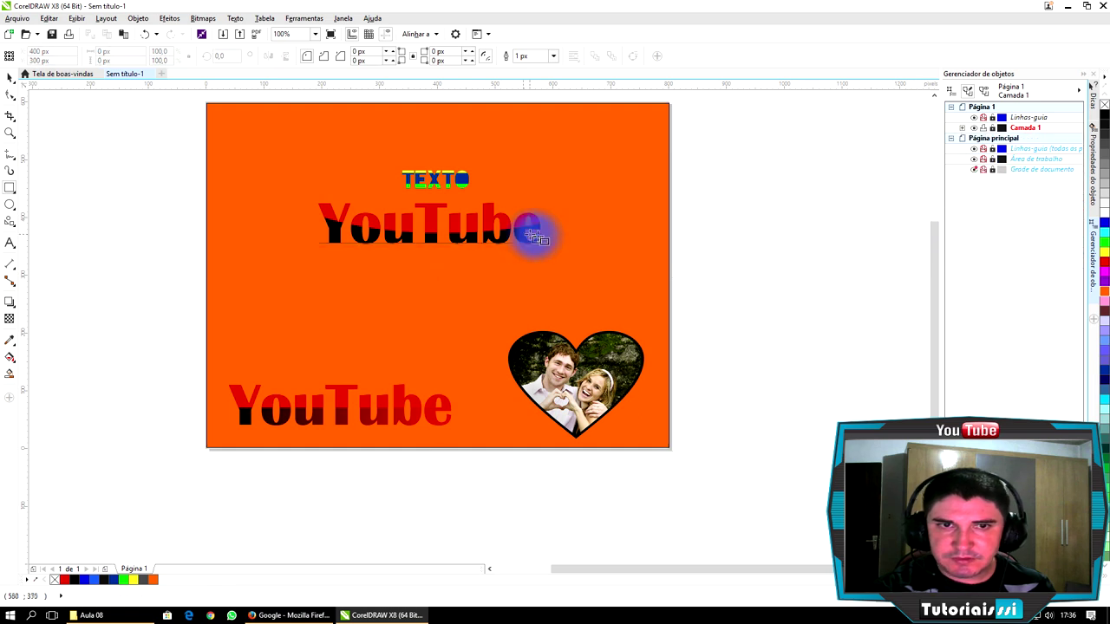
left_click(627, 164)
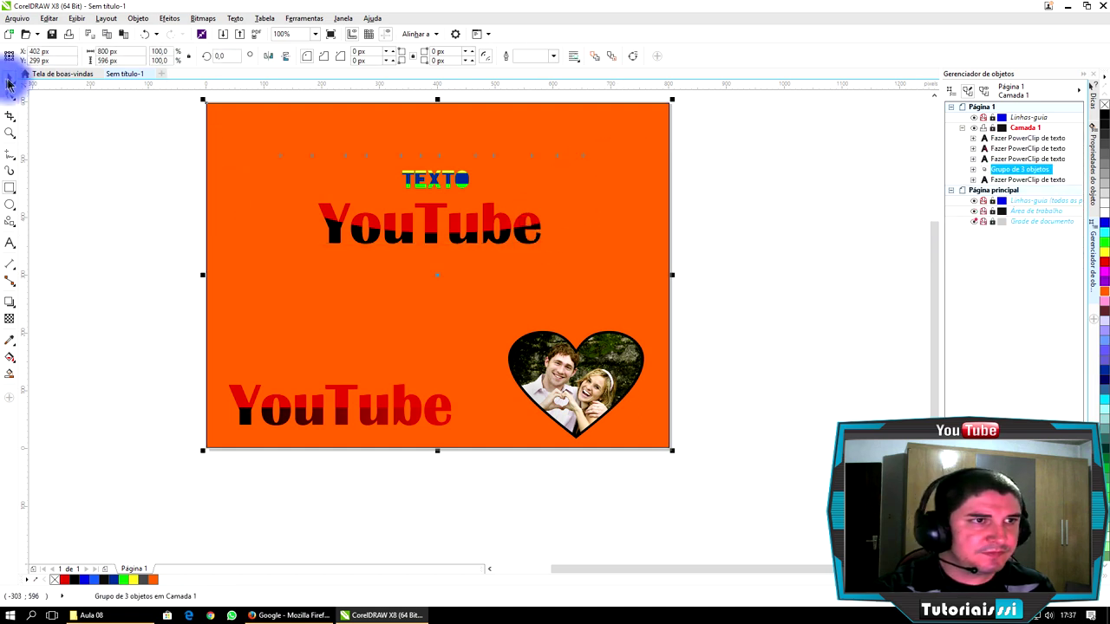
Send the group containing the orange rectangle and heart to the back of the layer, behind the large photo-filled text.
left_click(9, 80)
right_click(627, 270)
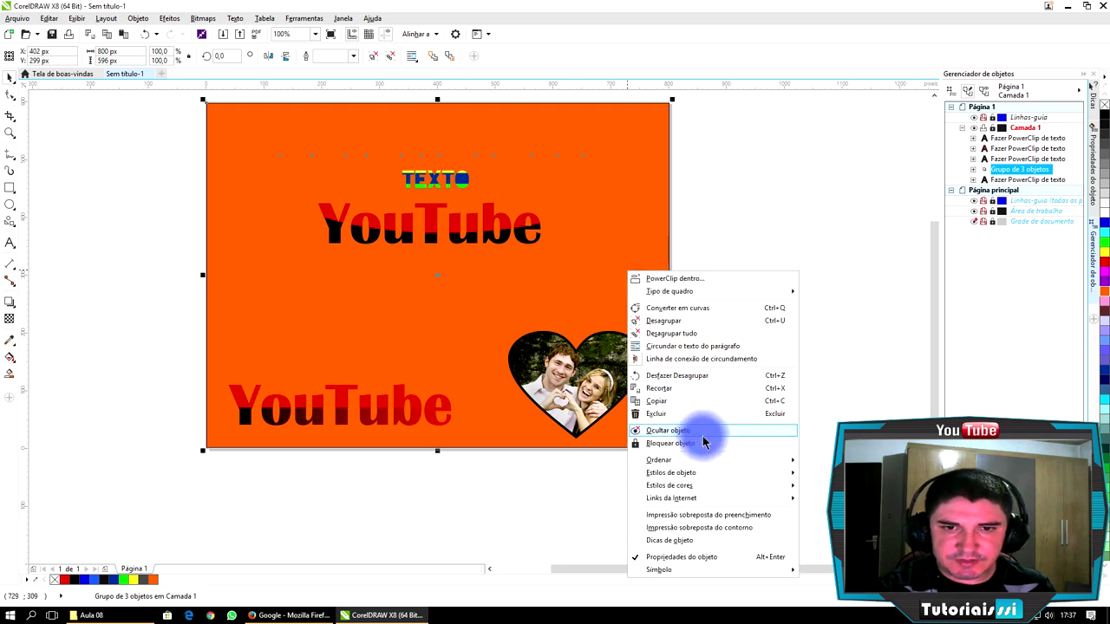
mouse_move(715, 463)
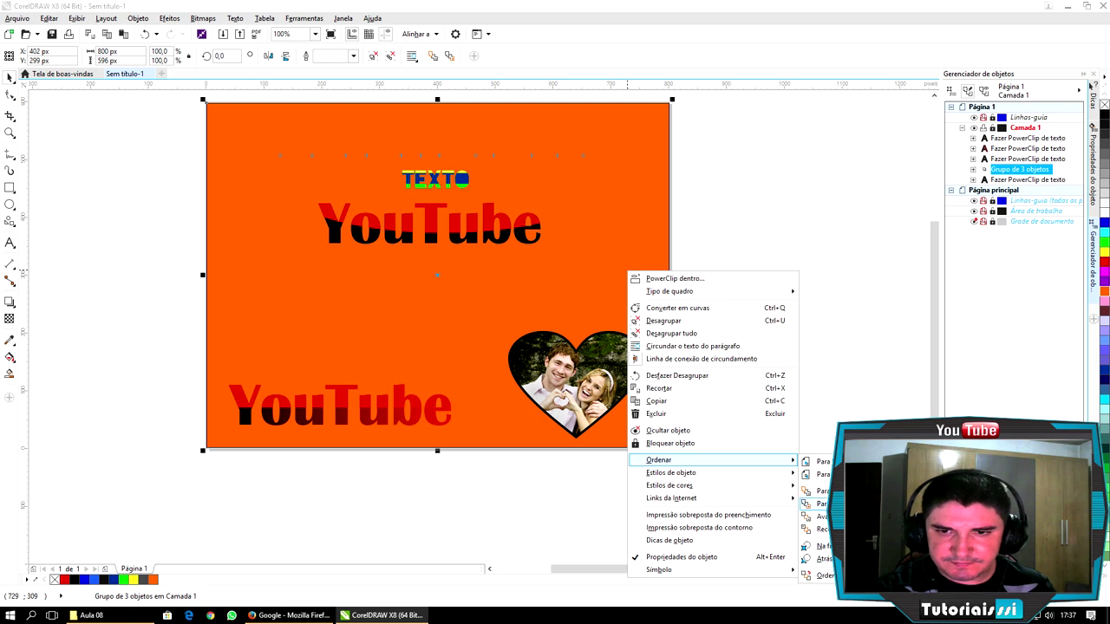
left_click(824, 503)
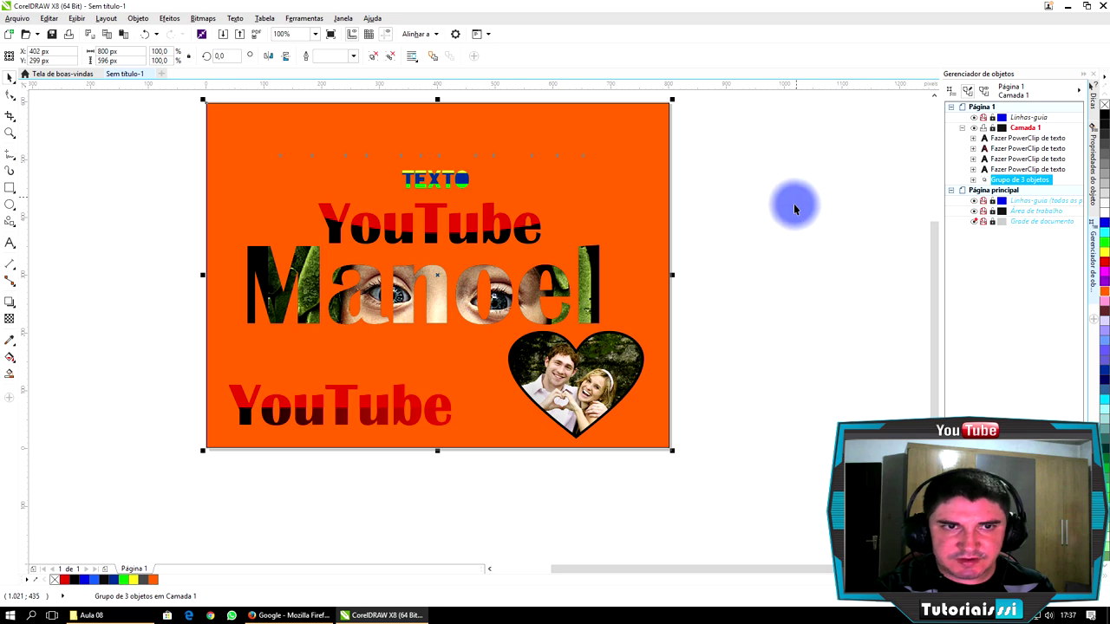
Try moving the three-object group off the page, then try to reorder it relative to another object.
left_click_drag(534, 194, 815, 166)
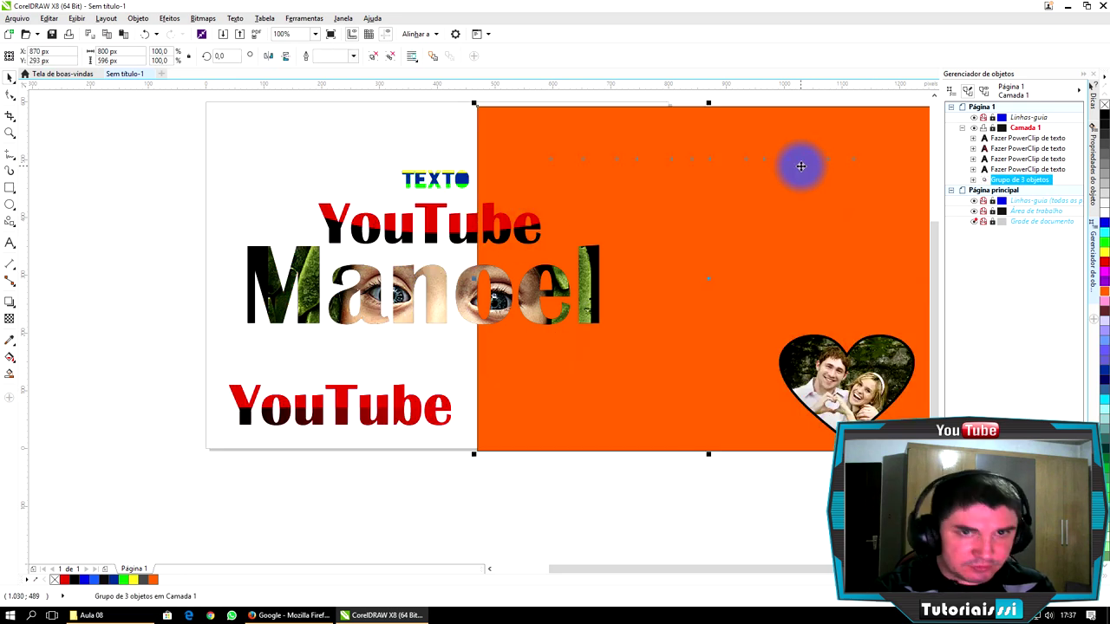
key("p")
right_click(654, 178)
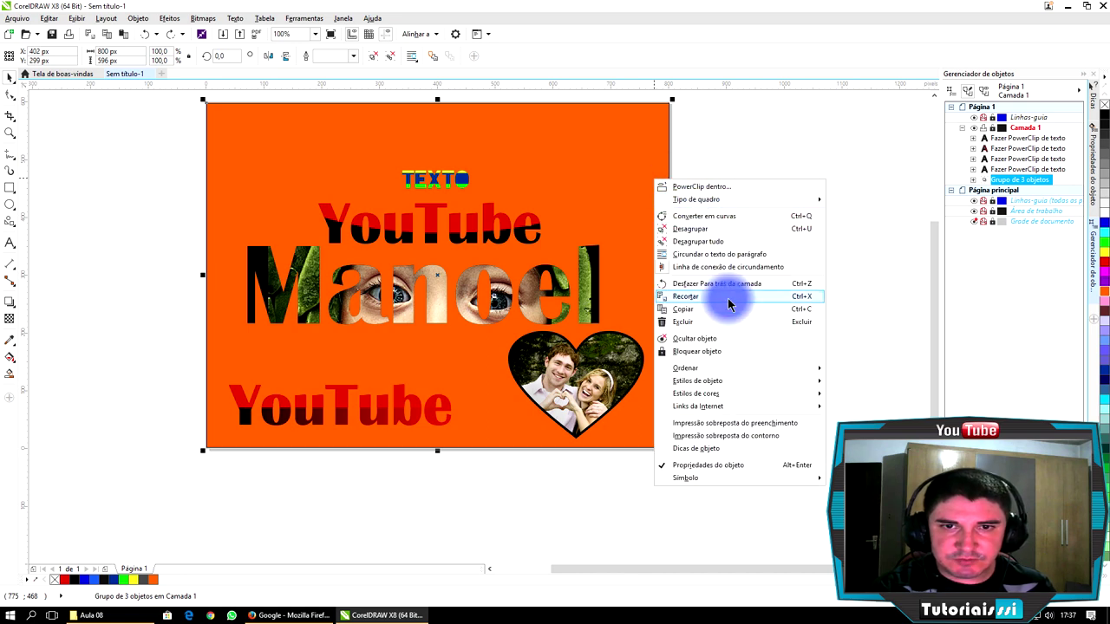
mouse_move(714, 367)
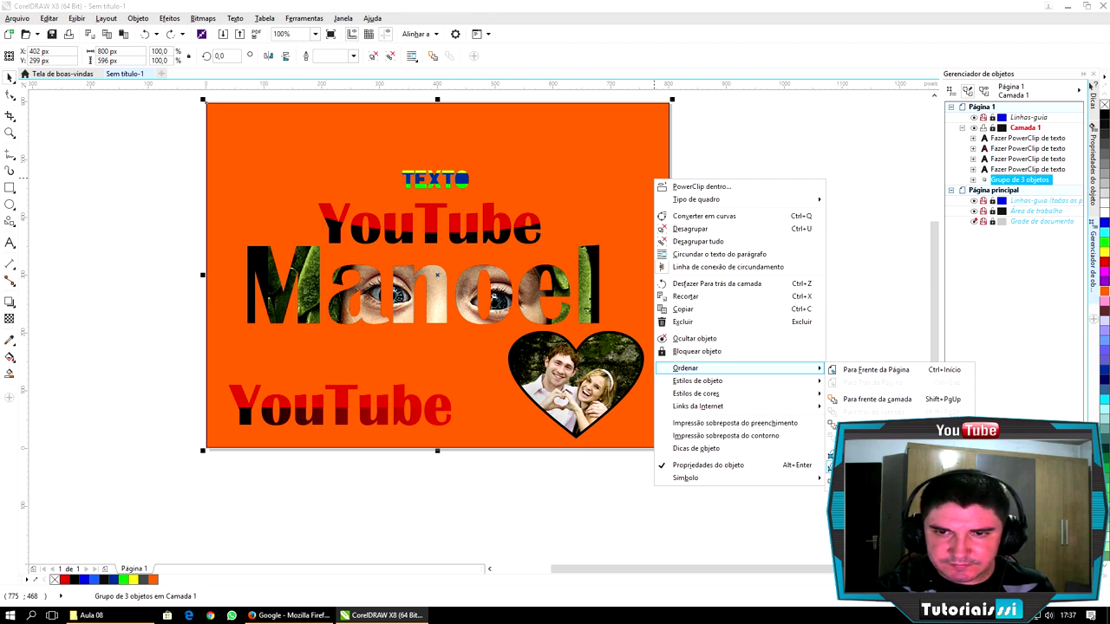
left_click(876, 451)
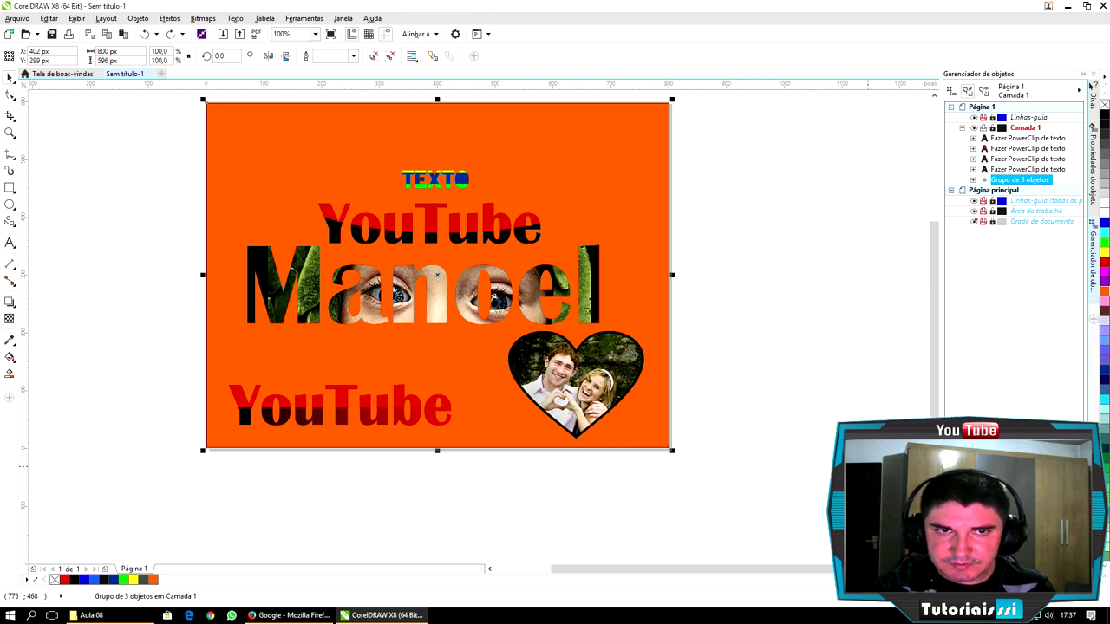
left_click(684, 211)
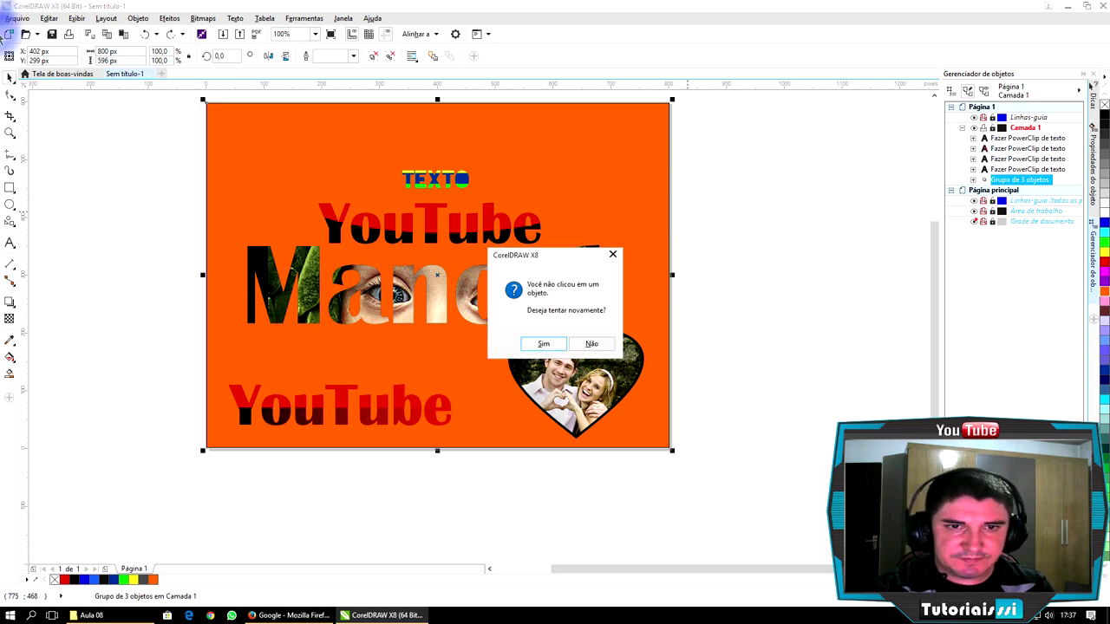
left_click(592, 344)
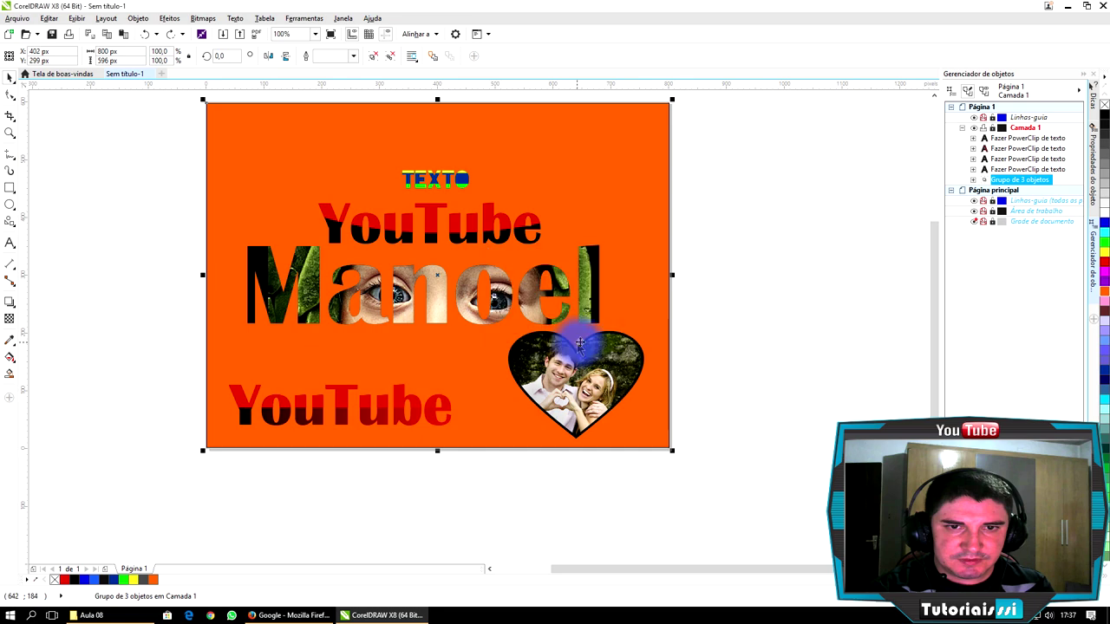
right_click(615, 171)
left_click(893, 187)
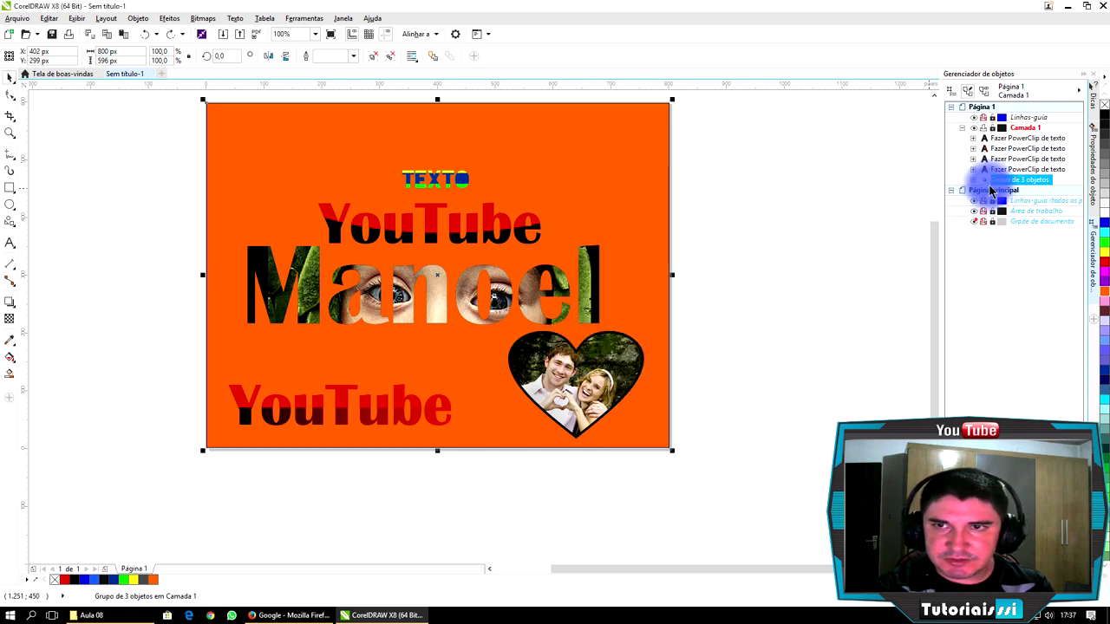
Take the orange rectangle out of the three-object group and place it at the bottom of Camada 1.
left_click(973, 180)
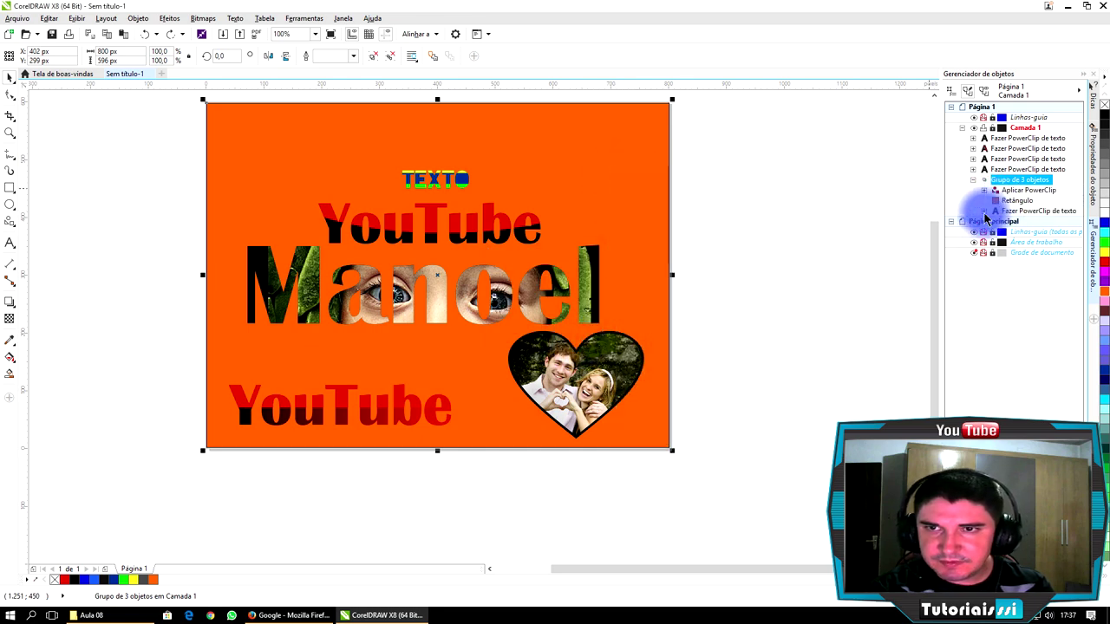
left_click(983, 211)
left_click_drag(1012, 204, 1011, 228)
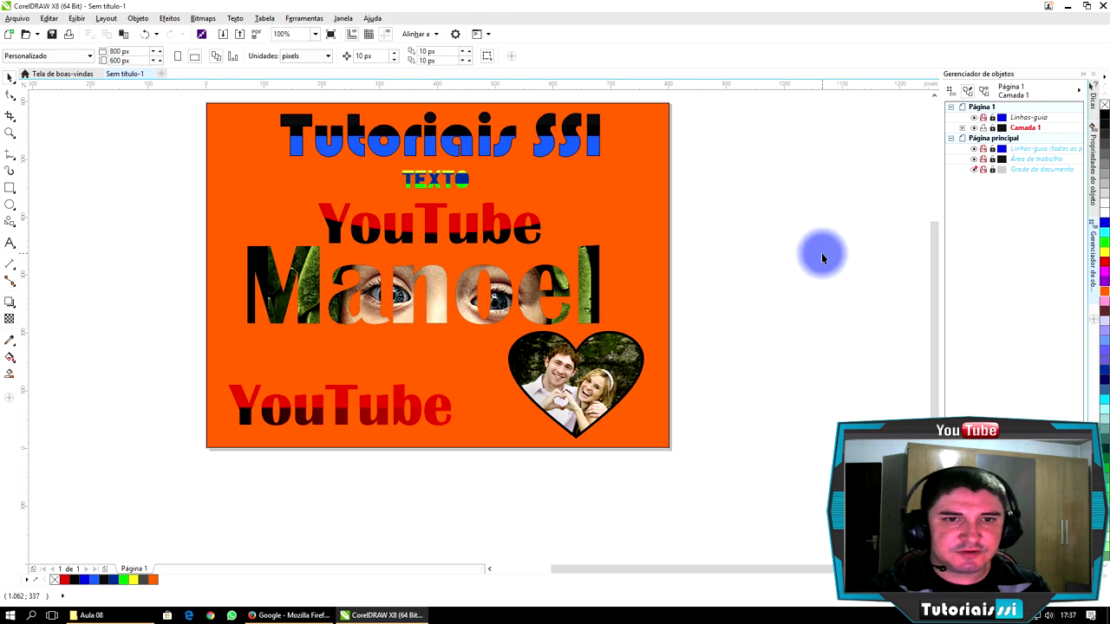
left_click(643, 184)
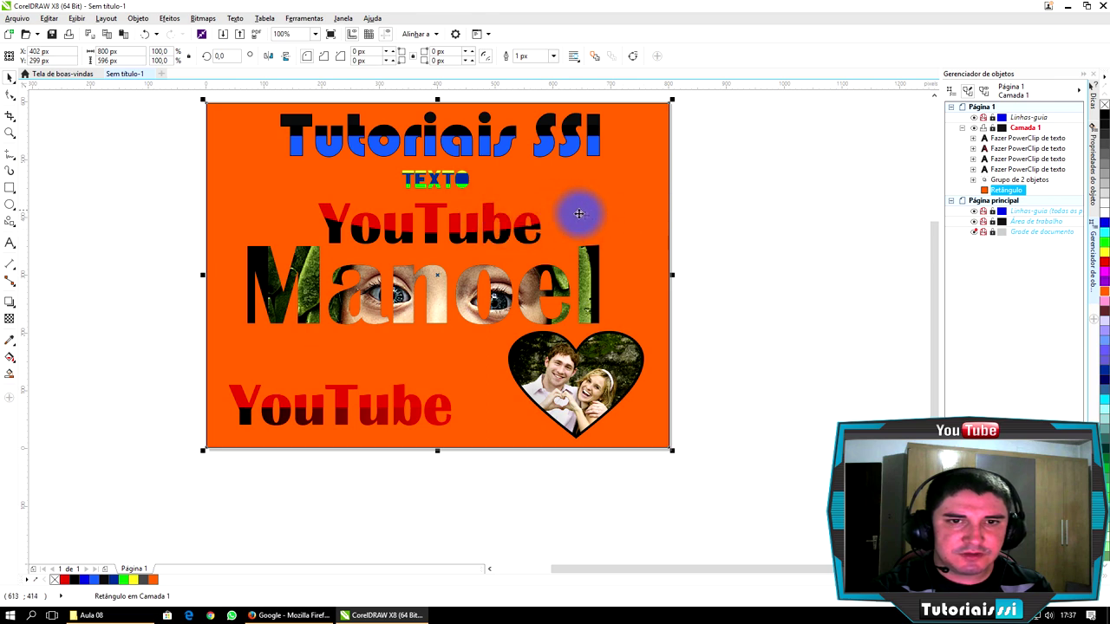
Export the page to Área de Trabalho as a JPG - Bitmaps JPEG file named PowerClip, using the high-quality JPEG preset.
left_click(19, 18)
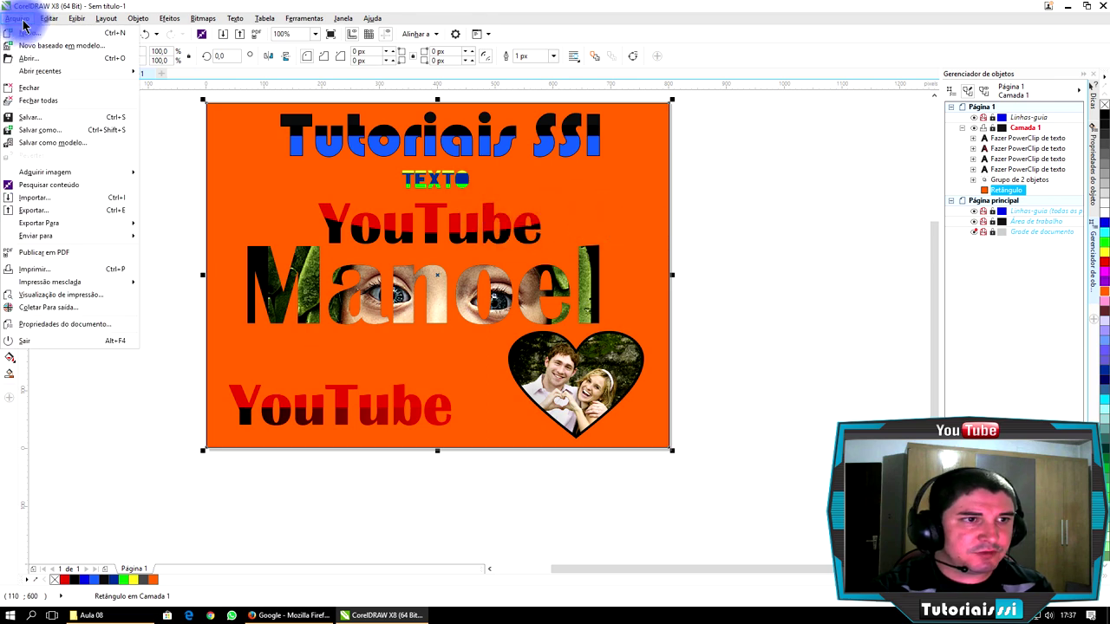
left_click(35, 211)
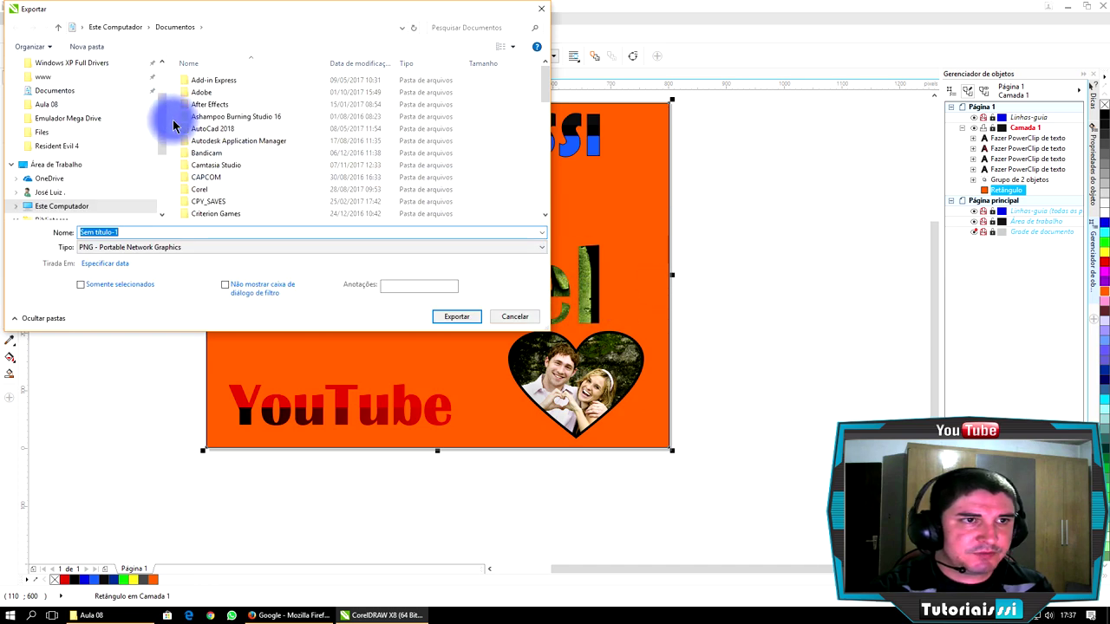
left_click_drag(160, 111, 154, 62)
left_click(74, 82)
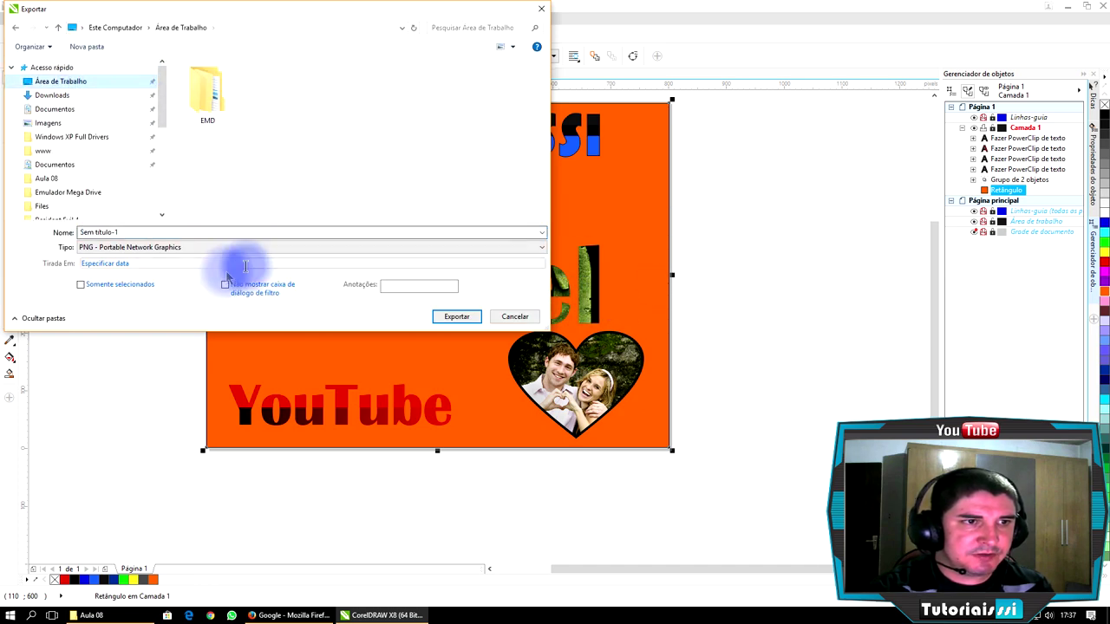
left_click(190, 232)
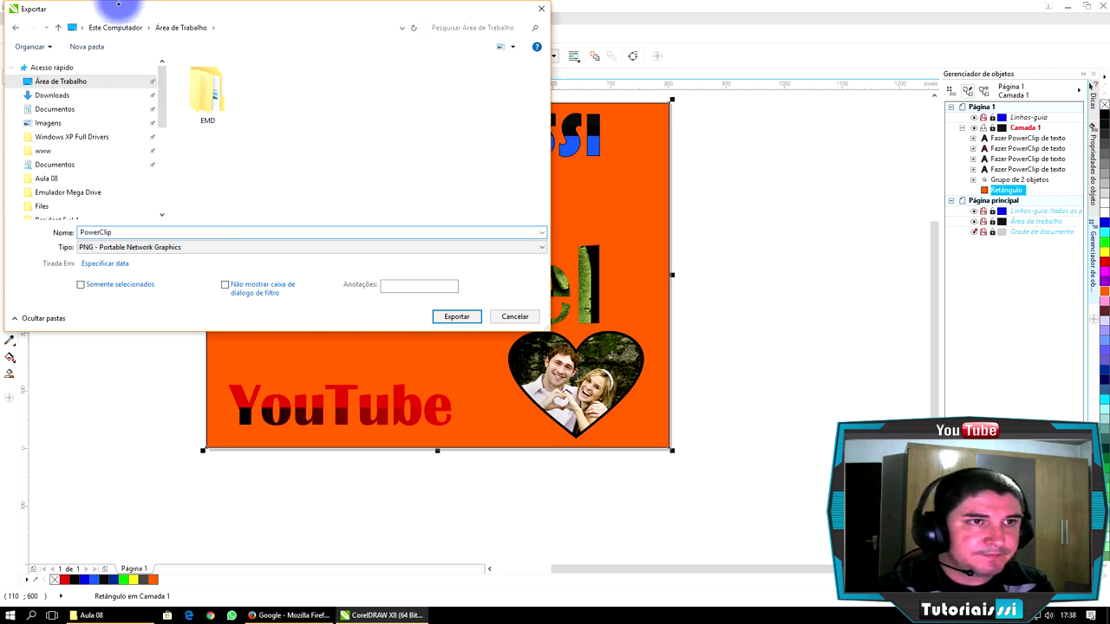
left_click(156, 248)
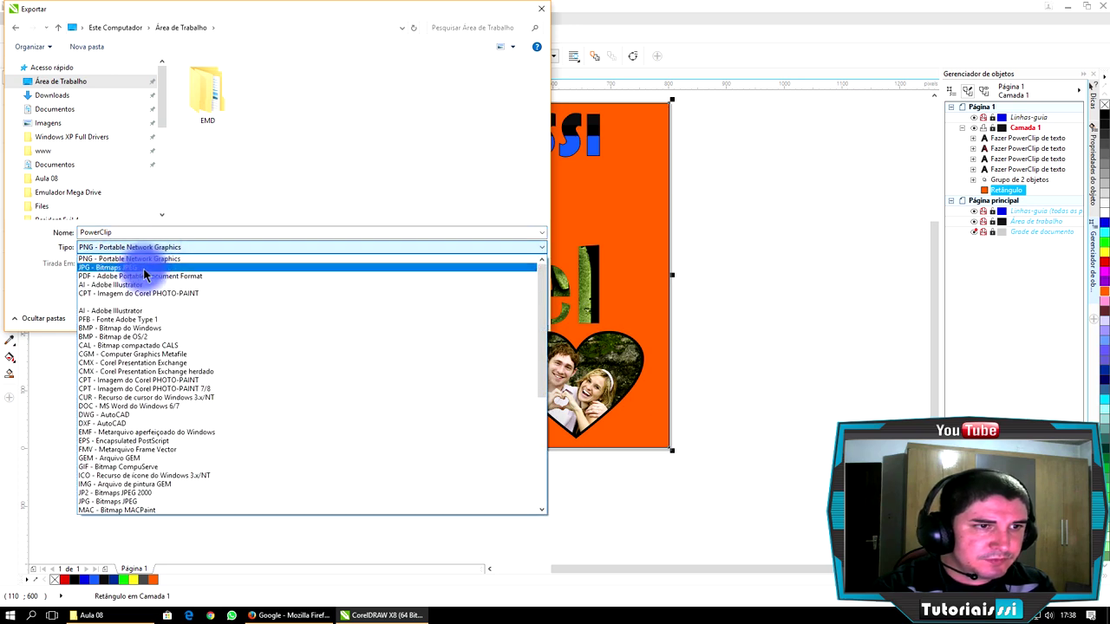
left_click(144, 267)
left_click(453, 316)
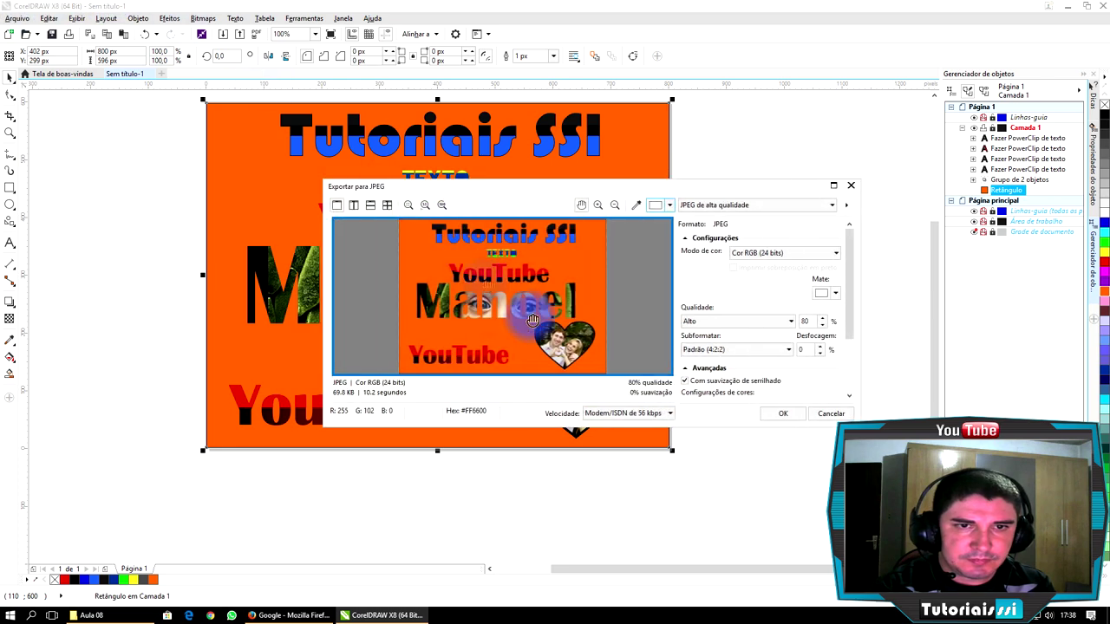
left_click(785, 415)
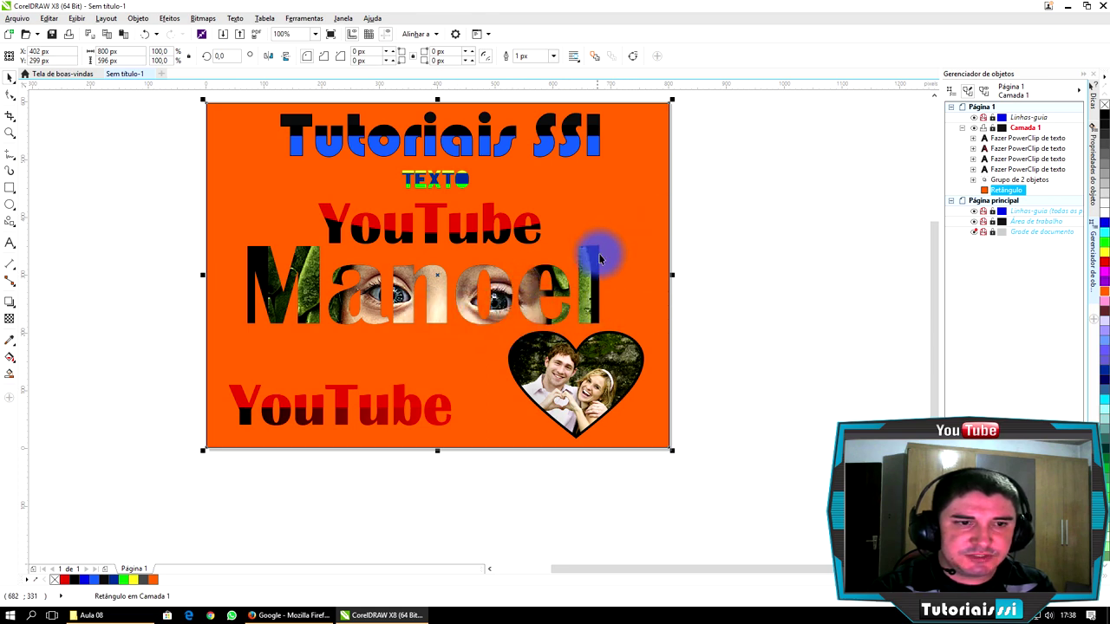
Delete the orange background rectangle from the page.
left_click(716, 218)
left_click(622, 194)
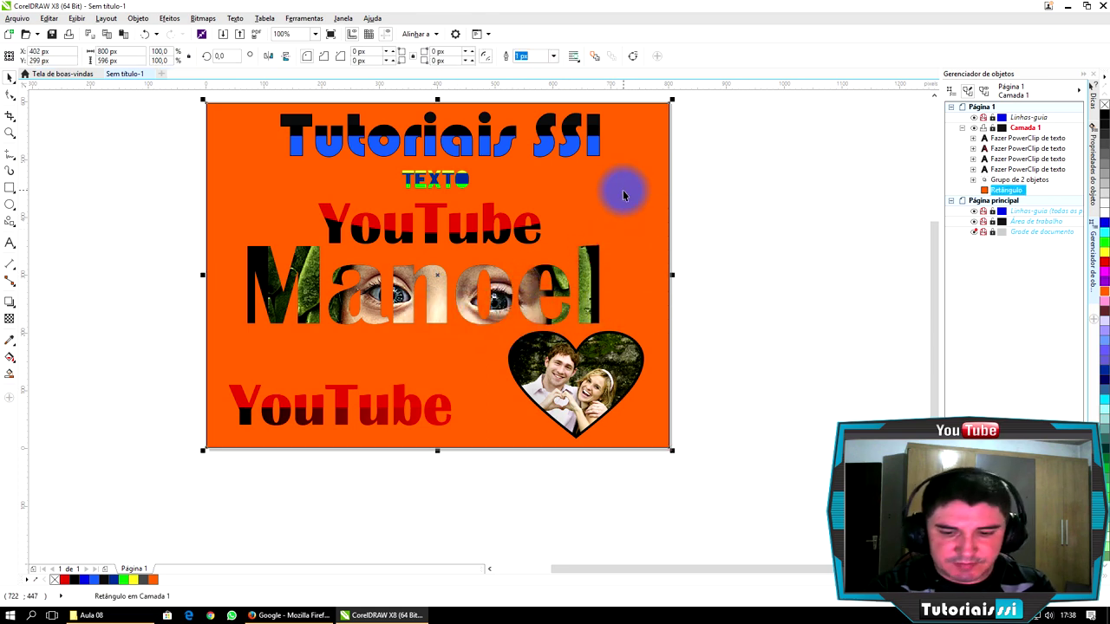
key("Delete")
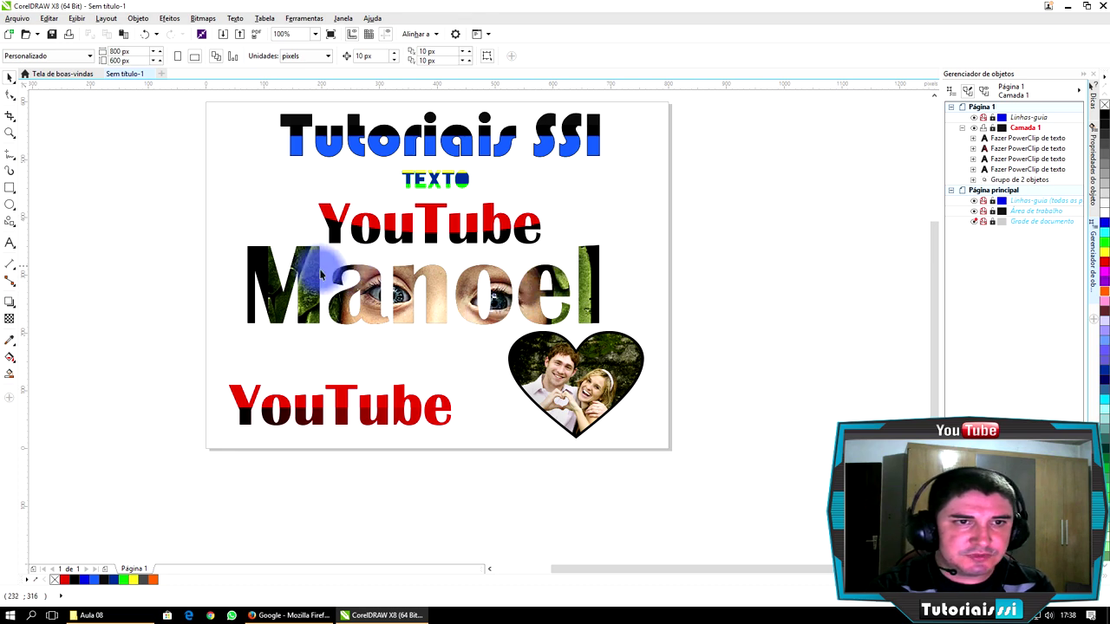
Export the artwork without the background to Área de Trabalho as a 24-bit PNG named PowerClip with transparency.
left_click(18, 18)
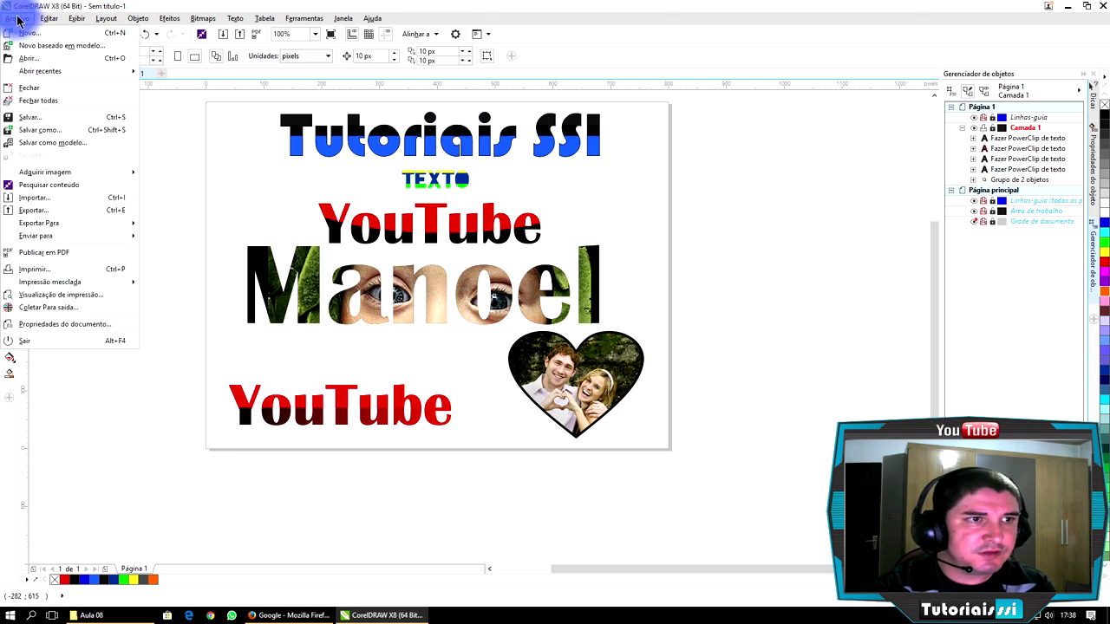
left_click(48, 213)
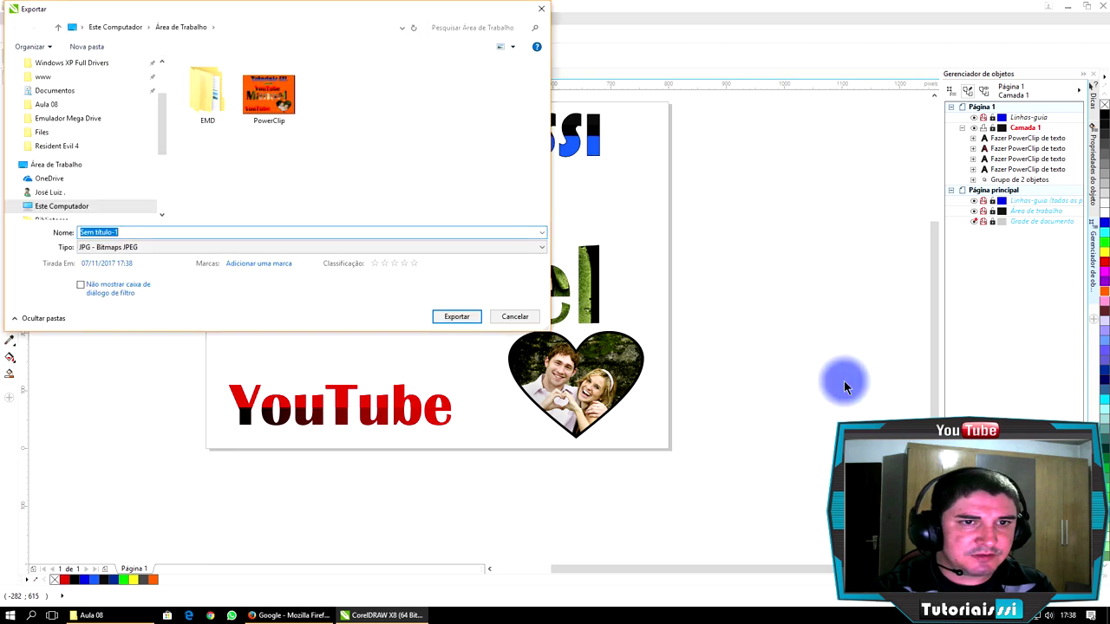
left_click(134, 247)
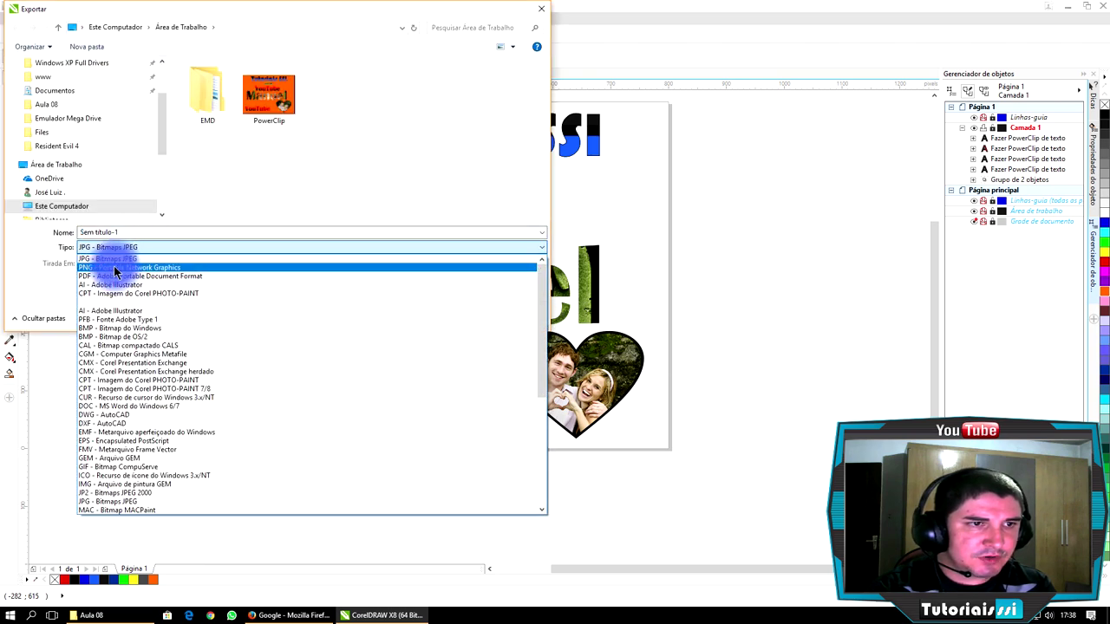
left_click(119, 268)
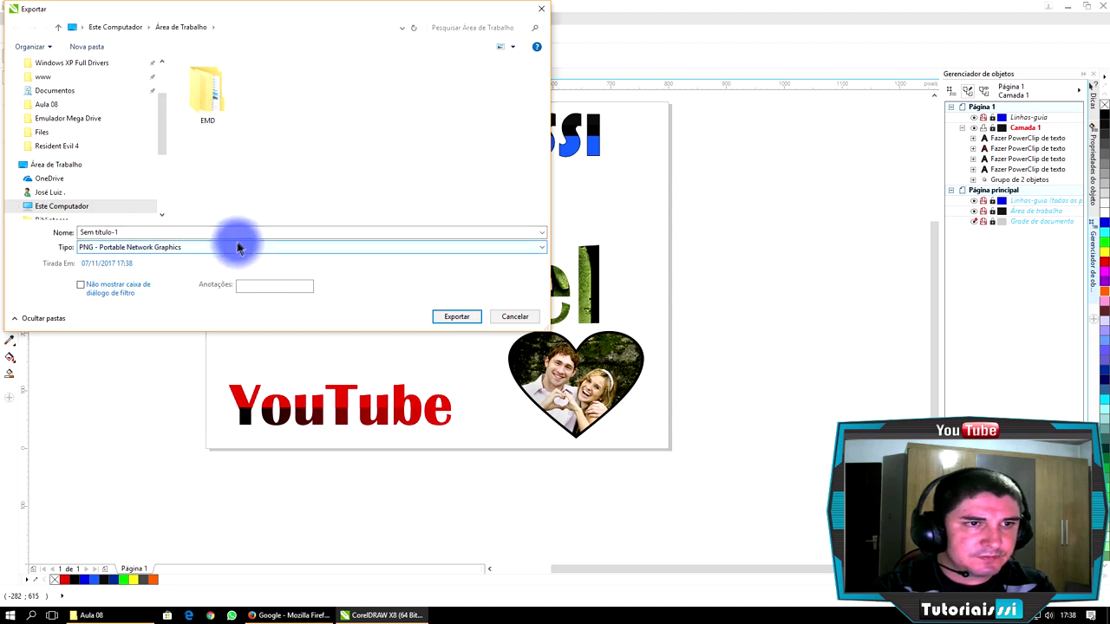
left_click(364, 232)
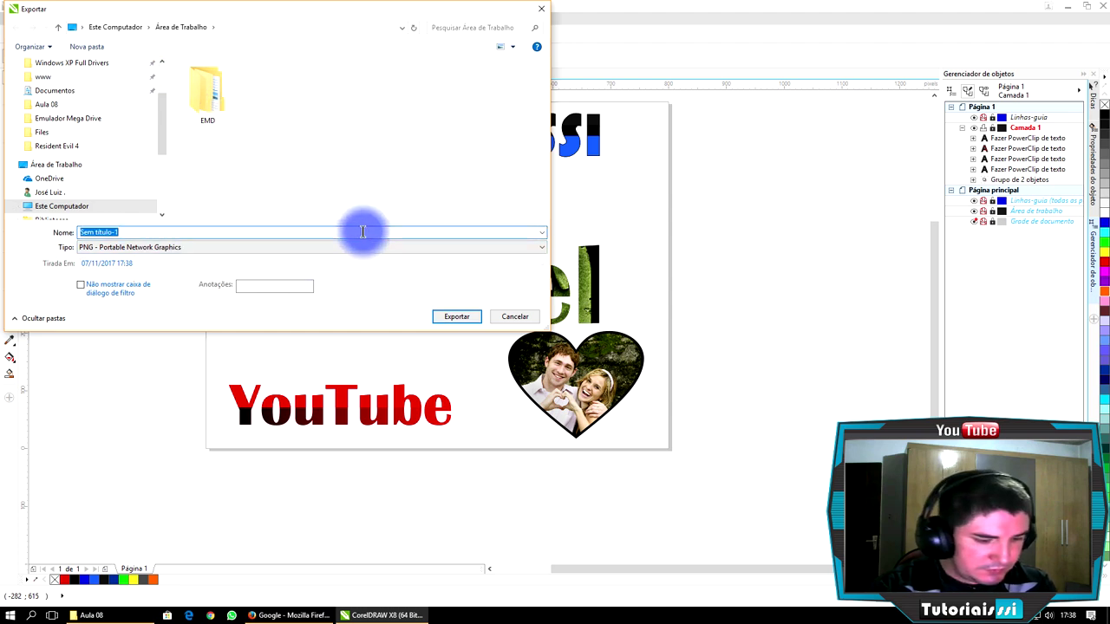
type("PowerClip")
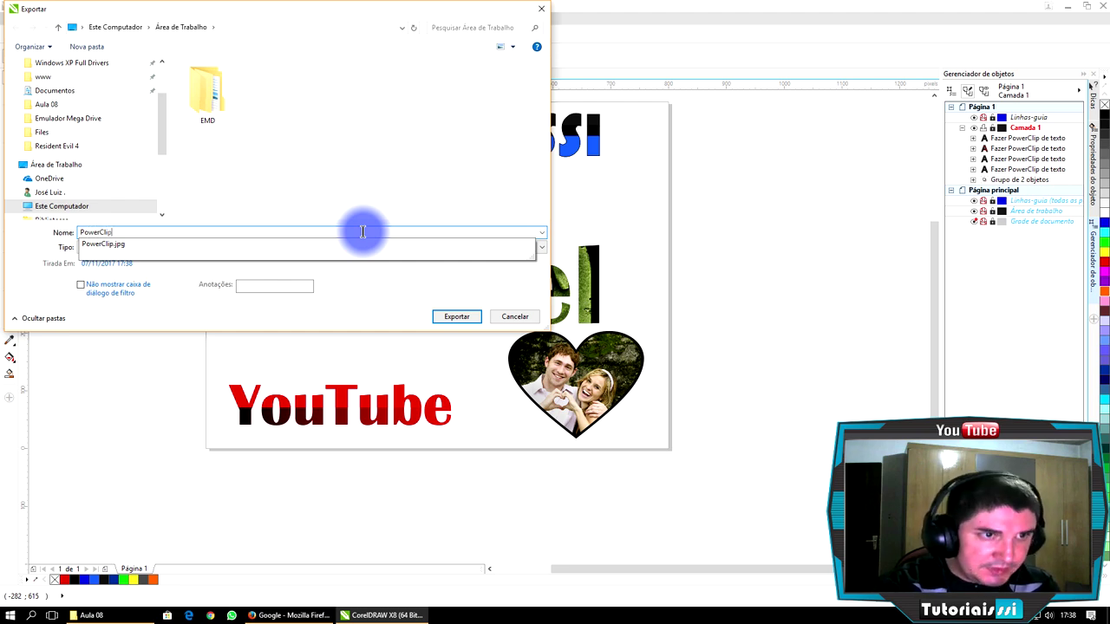
left_click(373, 152)
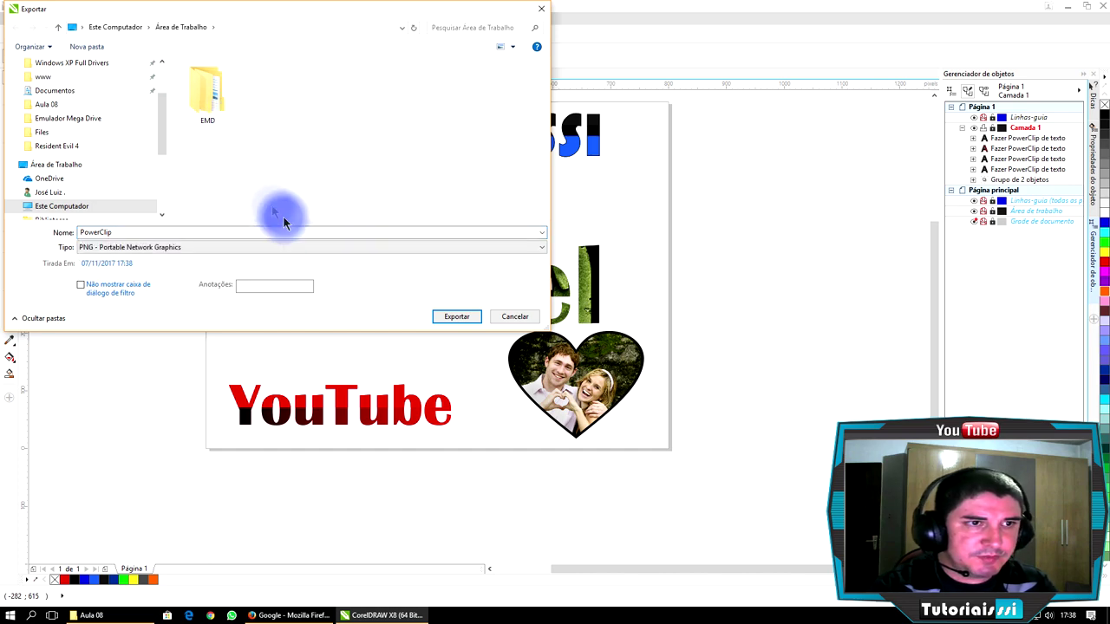
left_click(467, 320)
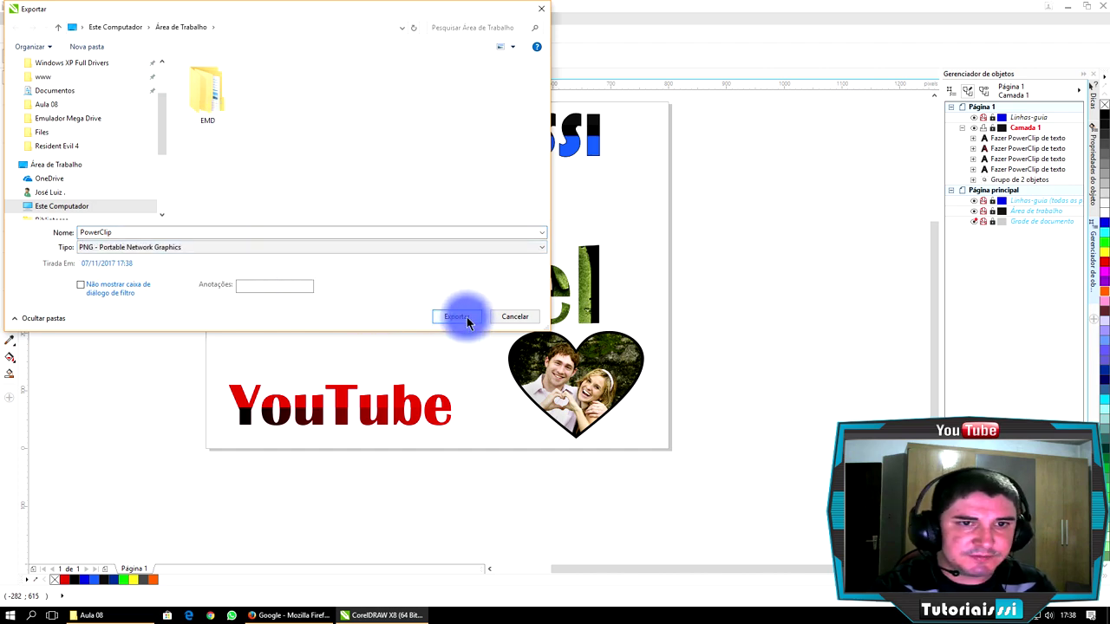
mouse_move(517, 277)
left_mouse_down()
mouse_move(431, 250)
mouse_move(445, 243)
mouse_move(557, 271)
mouse_move(582, 222)
mouse_move(502, 223)
mouse_move(463, 330)
mouse_move(584, 359)
mouse_move(524, 265)
left_mouse_up()
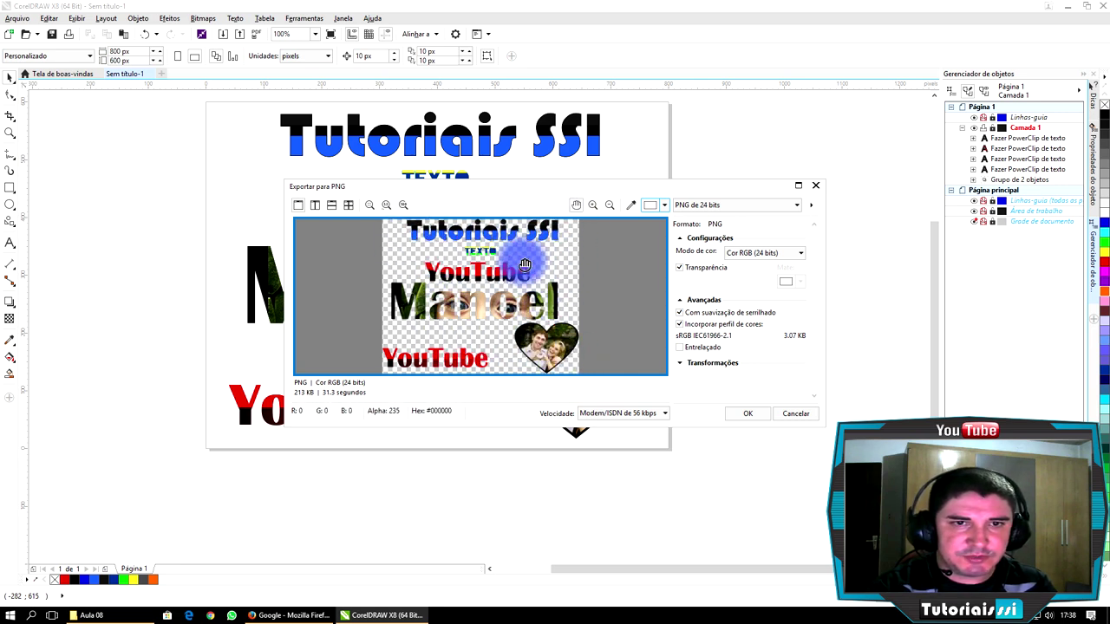
left_click(749, 413)
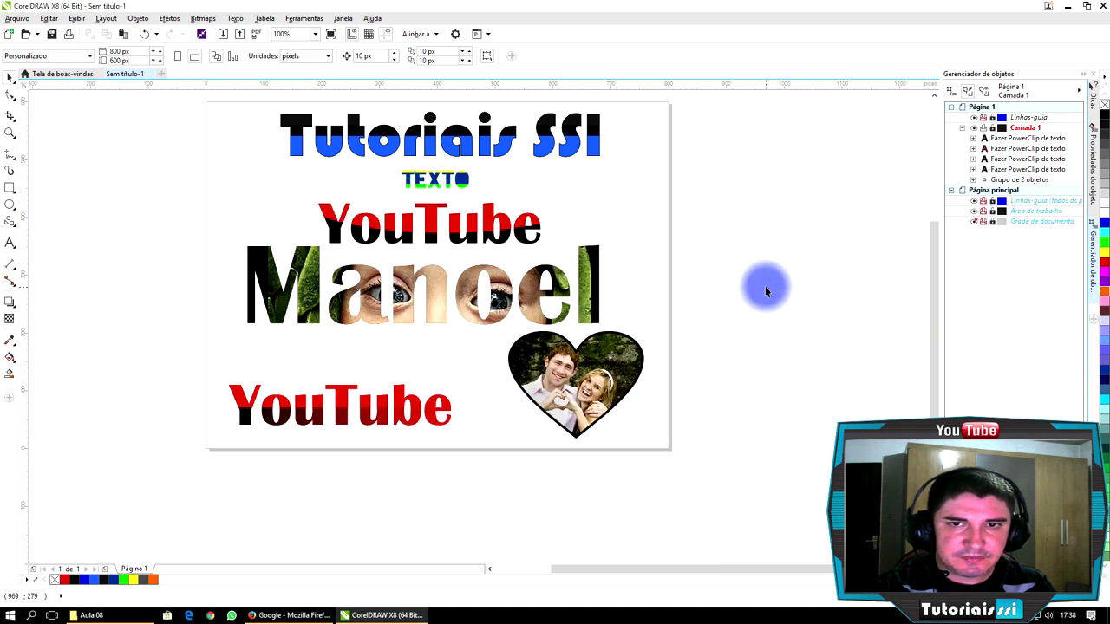
Switch to the Windows desktop and place the two exported PowerClip image files apart over the wallpaper's Tutoriais SSI banner.
left_click(1068, 9)
left_click_drag(23, 201, 507, 263)
left_click_drag(20, 144, 720, 242)
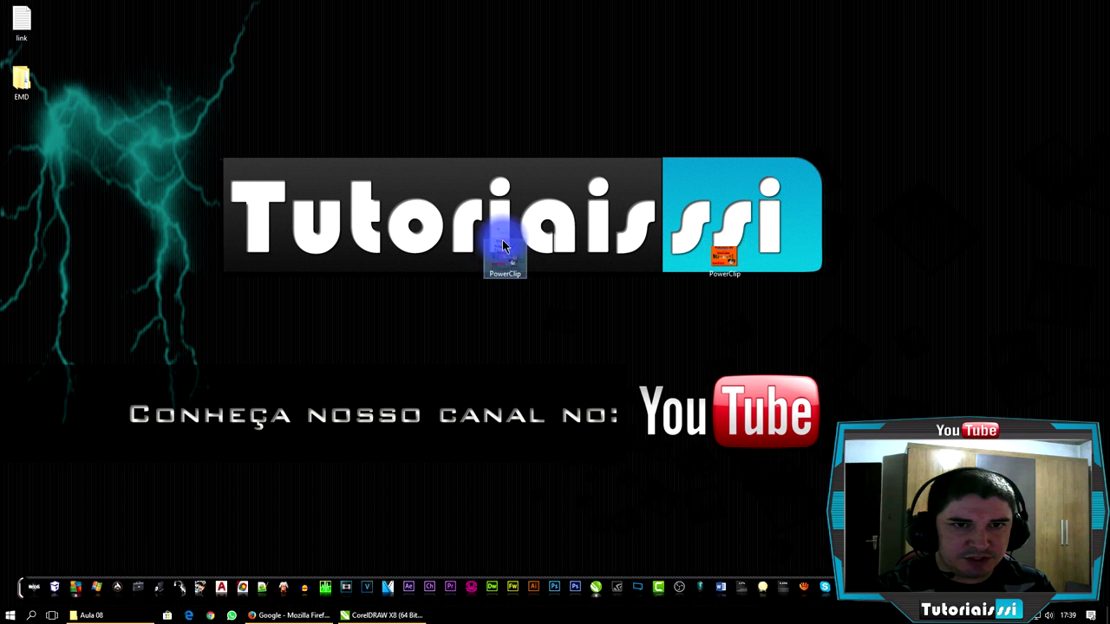
Compare the transparent PNG file with the JPG on the desktop, set it apart, view it in Fotos and close the viewer.
left_click_drag(513, 254, 732, 251)
left_click_drag(719, 195, 299, 208)
double_click(286, 204)
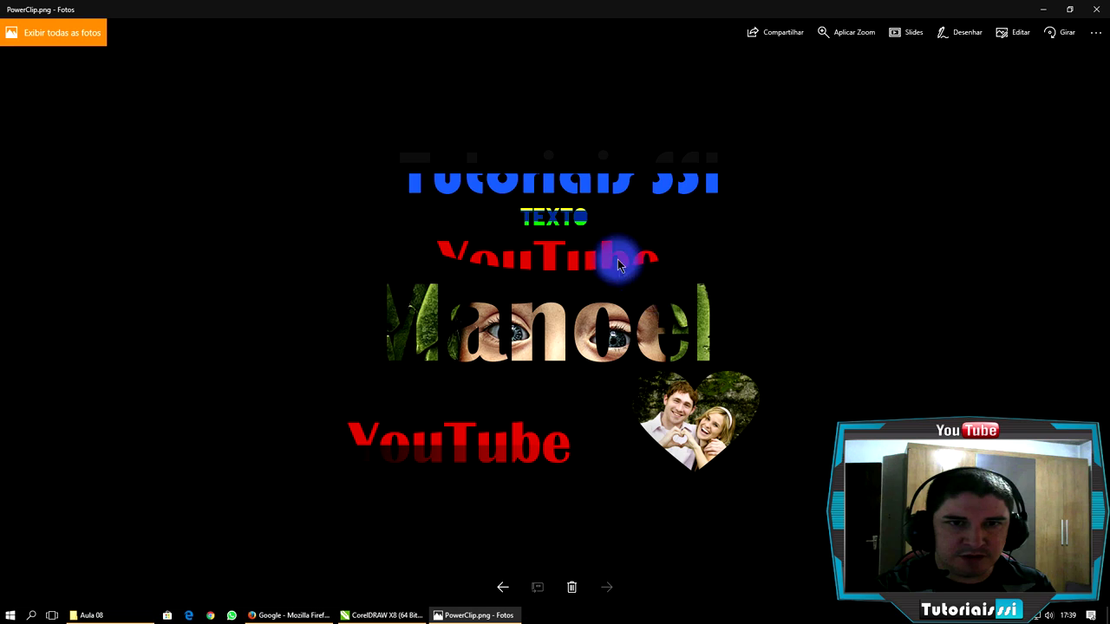
left_click(1097, 11)
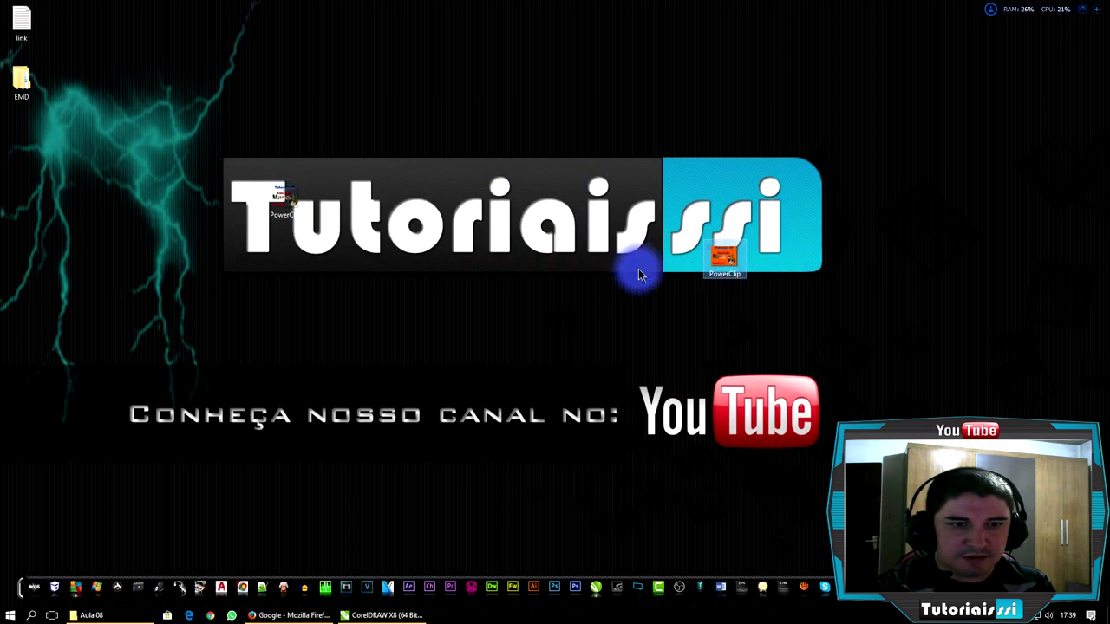
Switch to Firefox and search Google Images for "fogo".
left_click(386, 615)
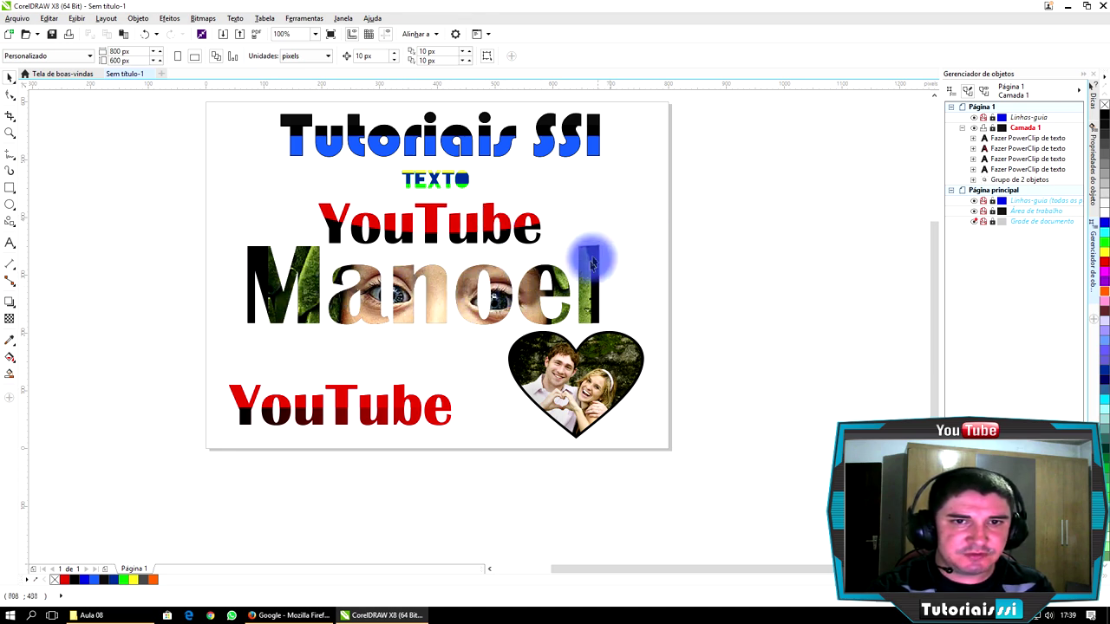
left_click(598, 151)
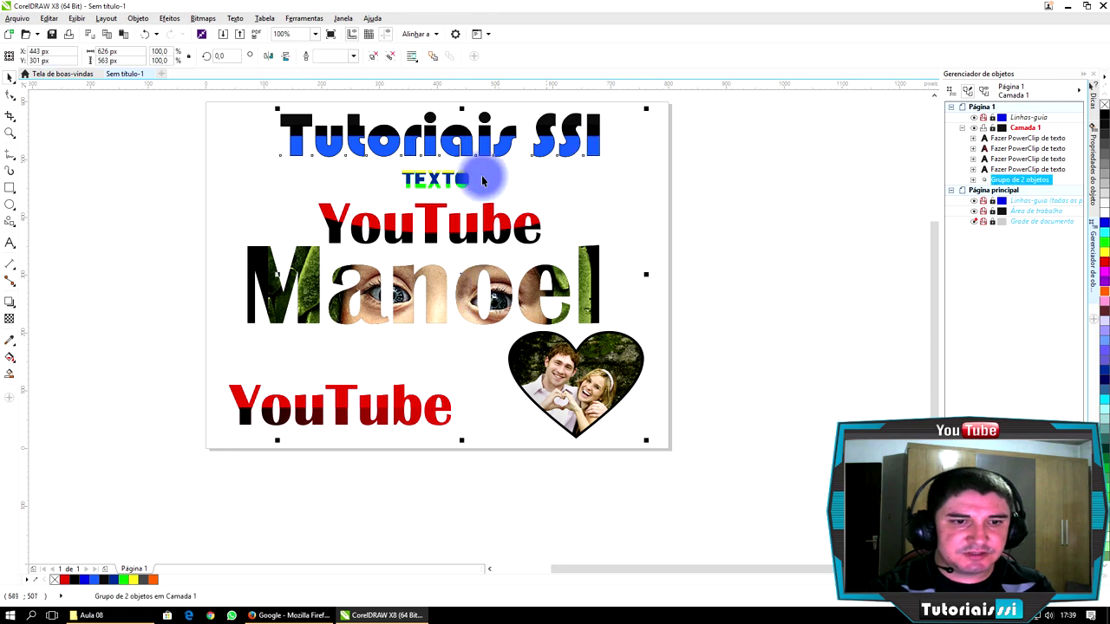
mouse_move(286, 615)
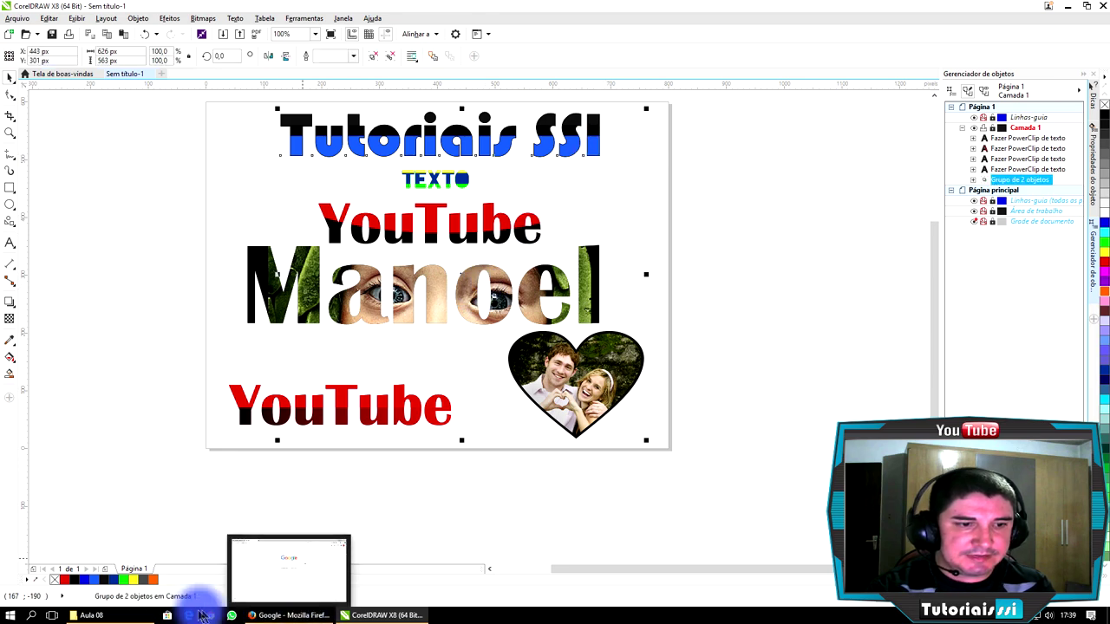
left_click(260, 613)
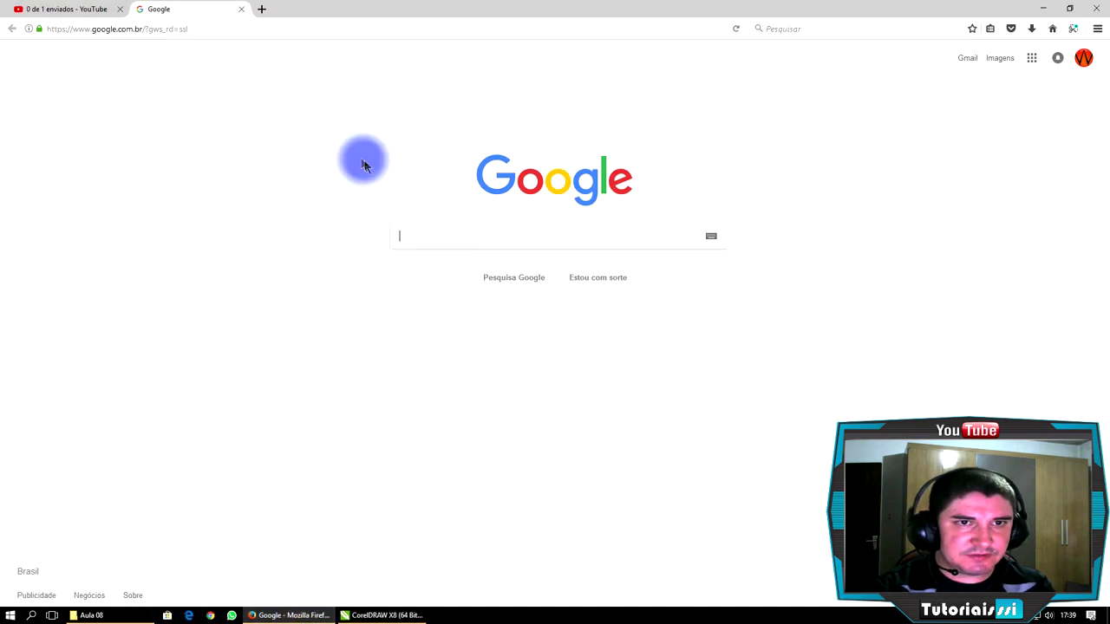
left_click(471, 236)
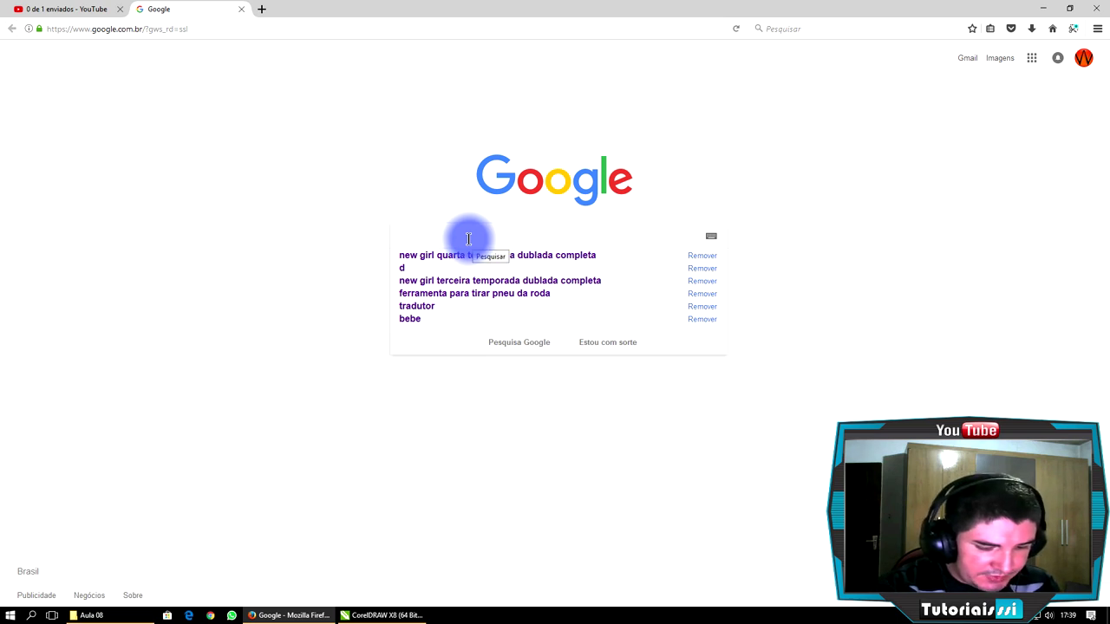
type("fogo")
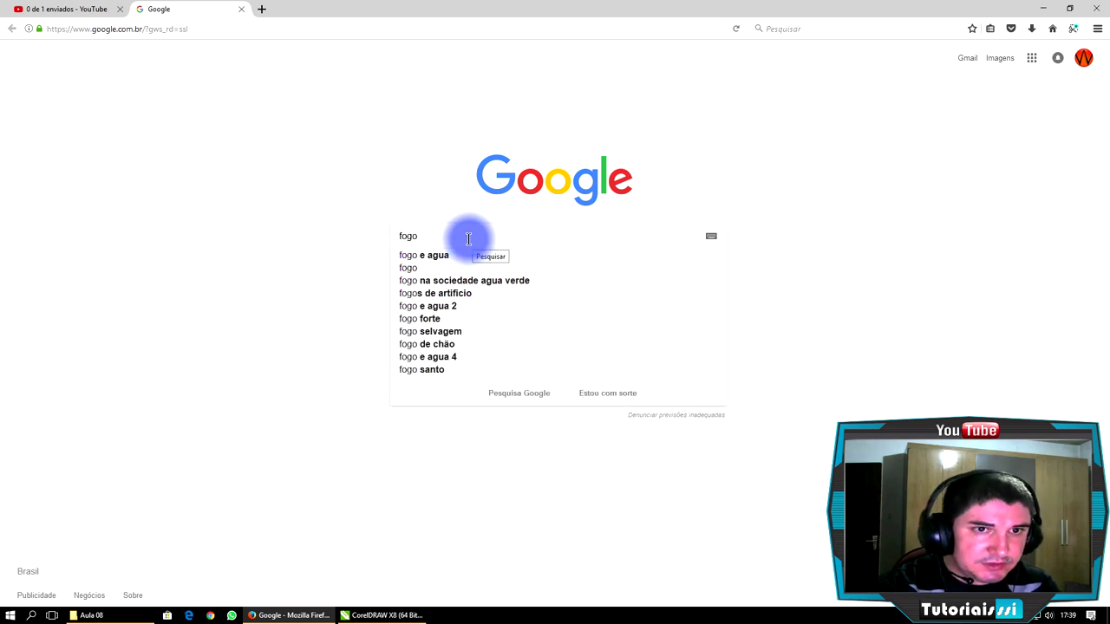
key("Return")
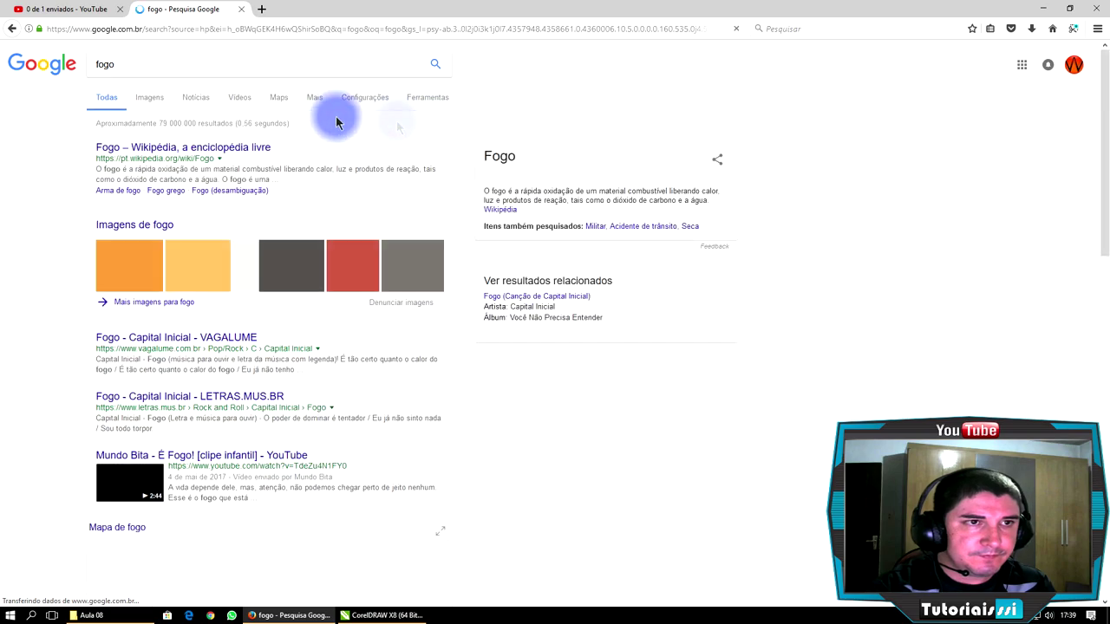
left_click(151, 103)
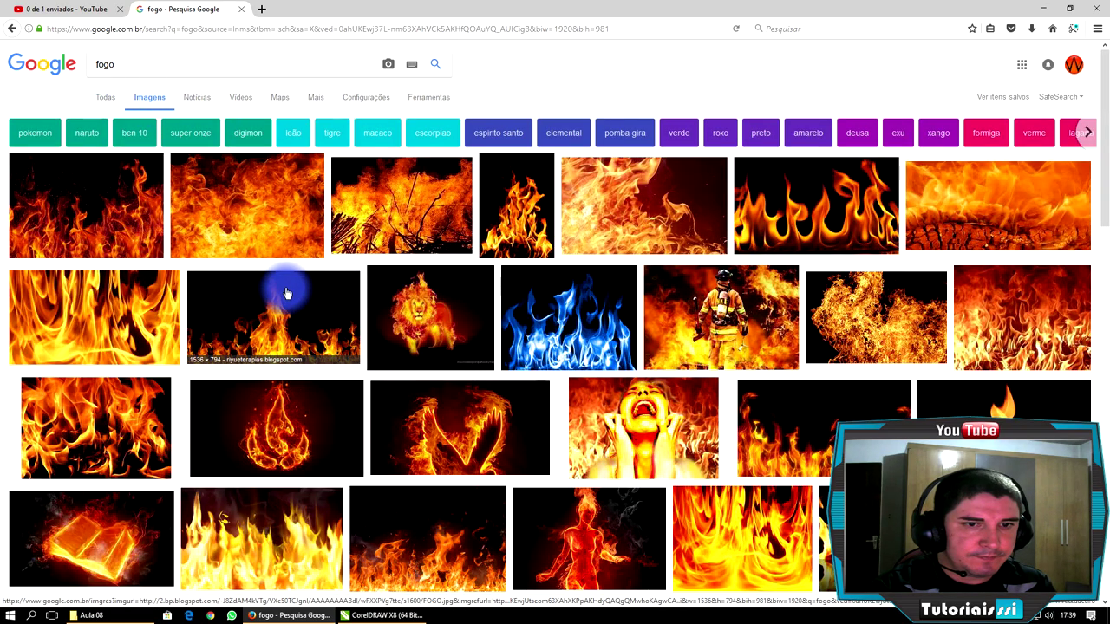
Open the first flame picture on black in the image results, from hypescience.com, and copy the image.
left_click(228, 190)
left_click(95, 119)
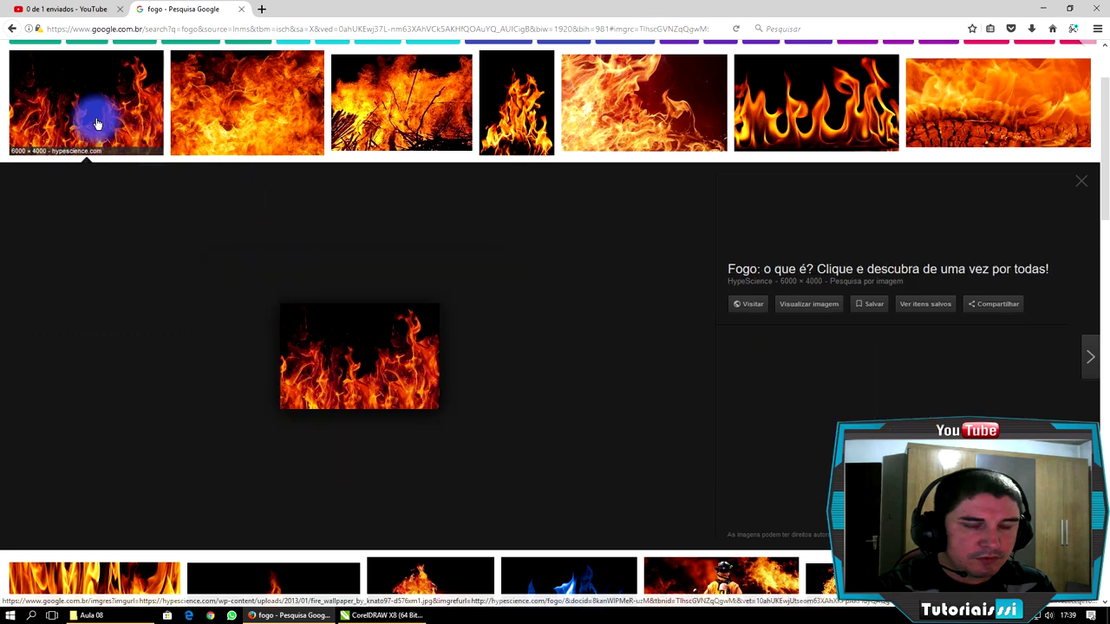
right_click(382, 344)
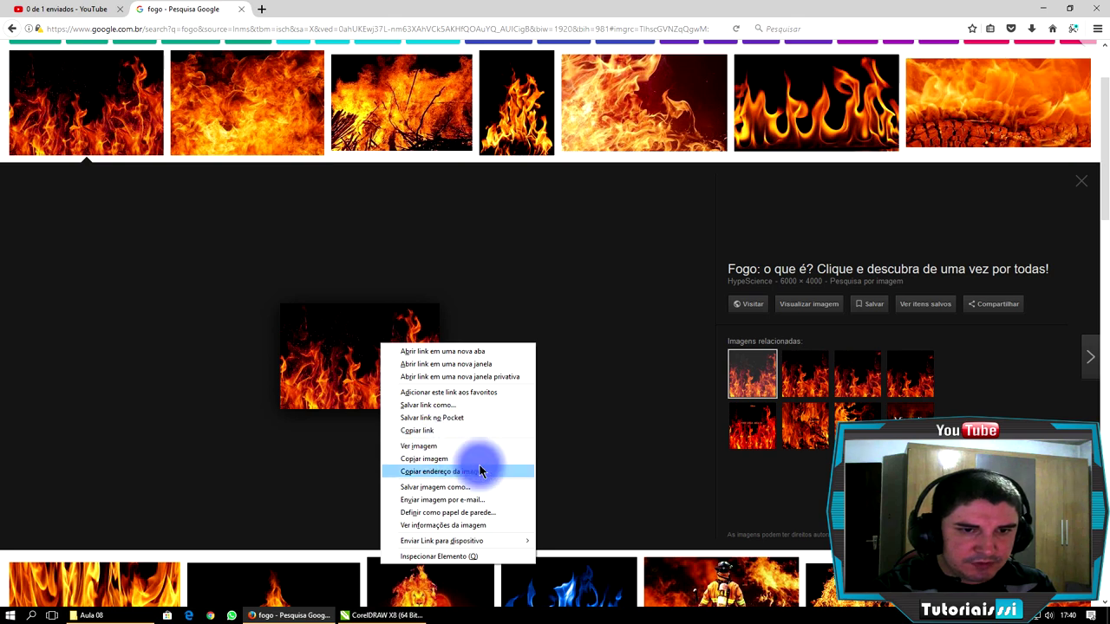
left_click(436, 460)
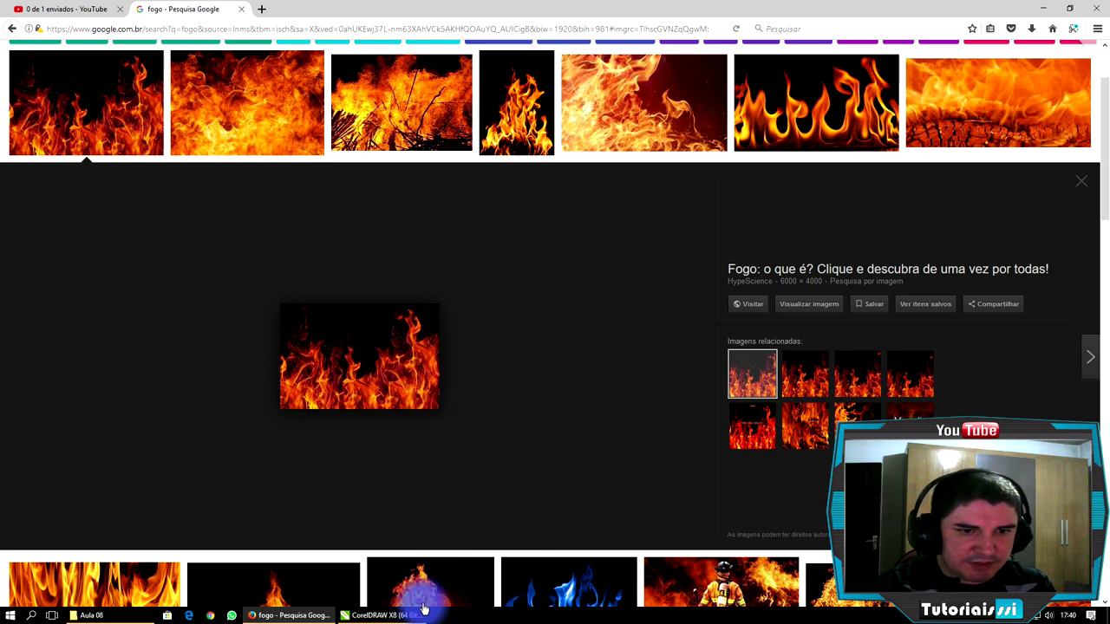
Switch to CorelDRAW, paste the copied fire image and place it over the page's right edge beside the upper YouTube text.
left_click(381, 615)
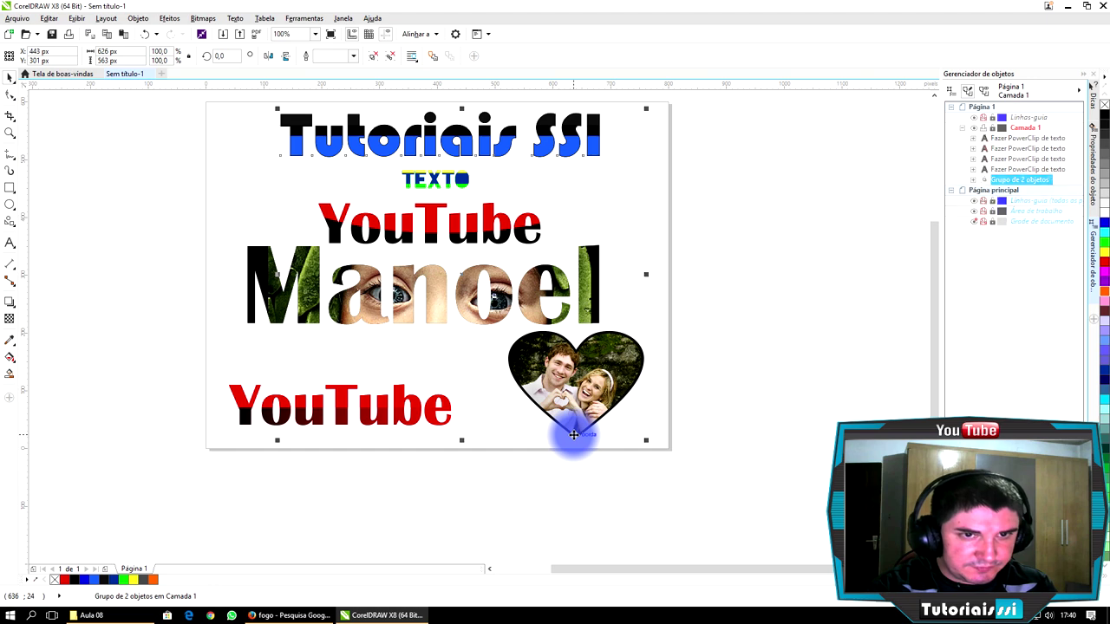
key("ctrl+v")
left_click_drag(458, 275, 648, 196)
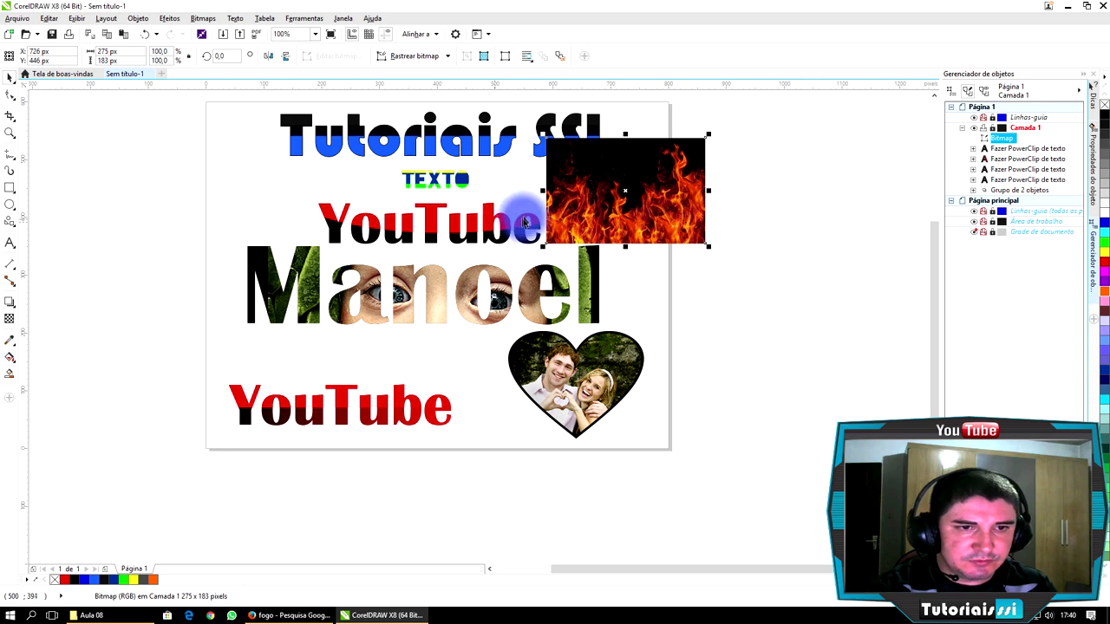
Duplicate the lower YouTube text about 100 px above the original and change the copy's wording to Fogo.
left_click(342, 408)
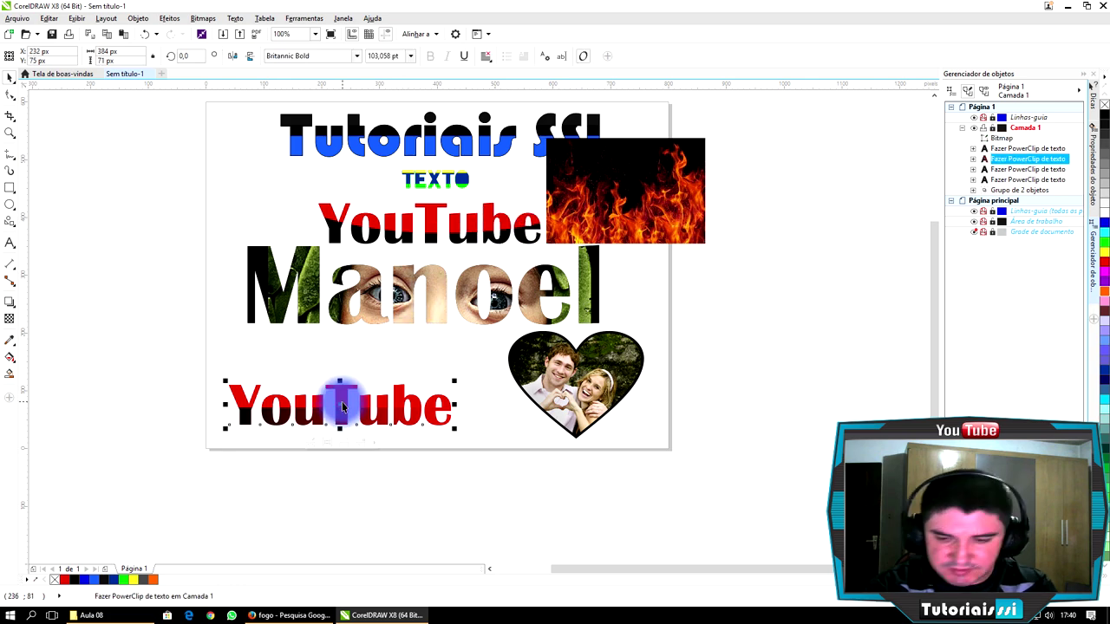
left_click_drag(340, 403, 359, 349)
left_click(10, 243)
left_click(258, 342)
left_click_drag(462, 344, 219, 345)
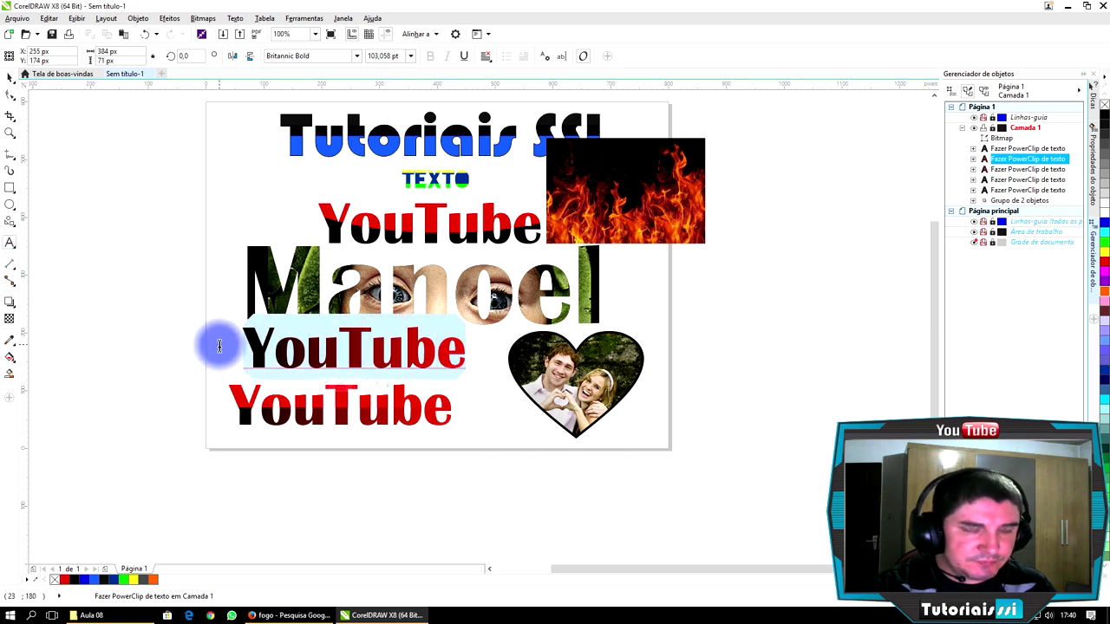
type("Fogo")
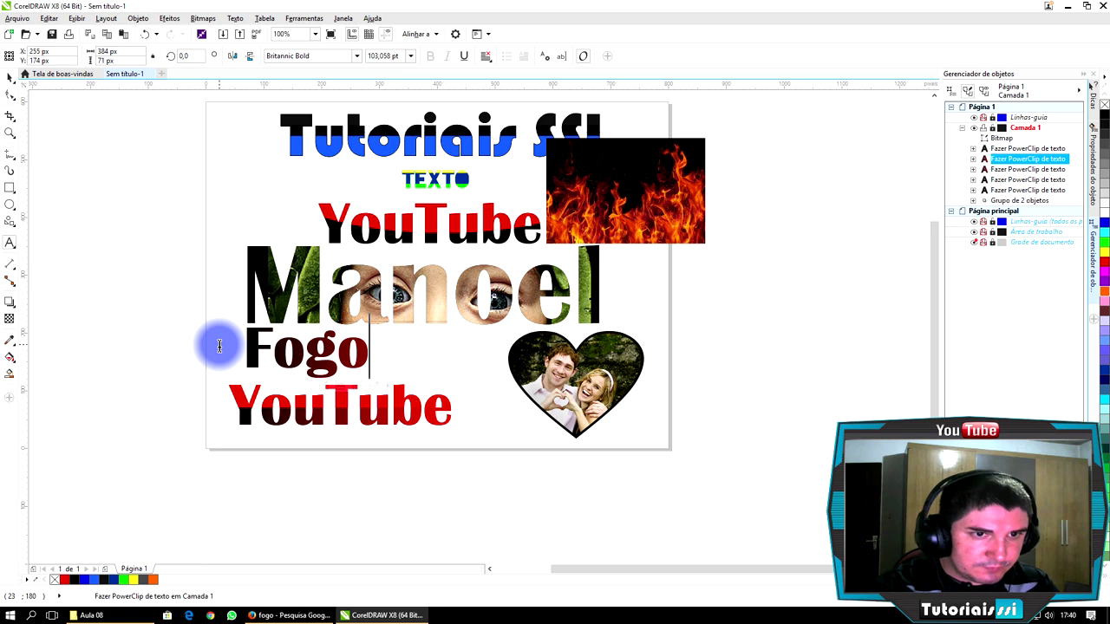
key("ctrl+space")
PowerClip the fire bitmap inside the Fogo text.
left_click(515, 198)
left_click(591, 179)
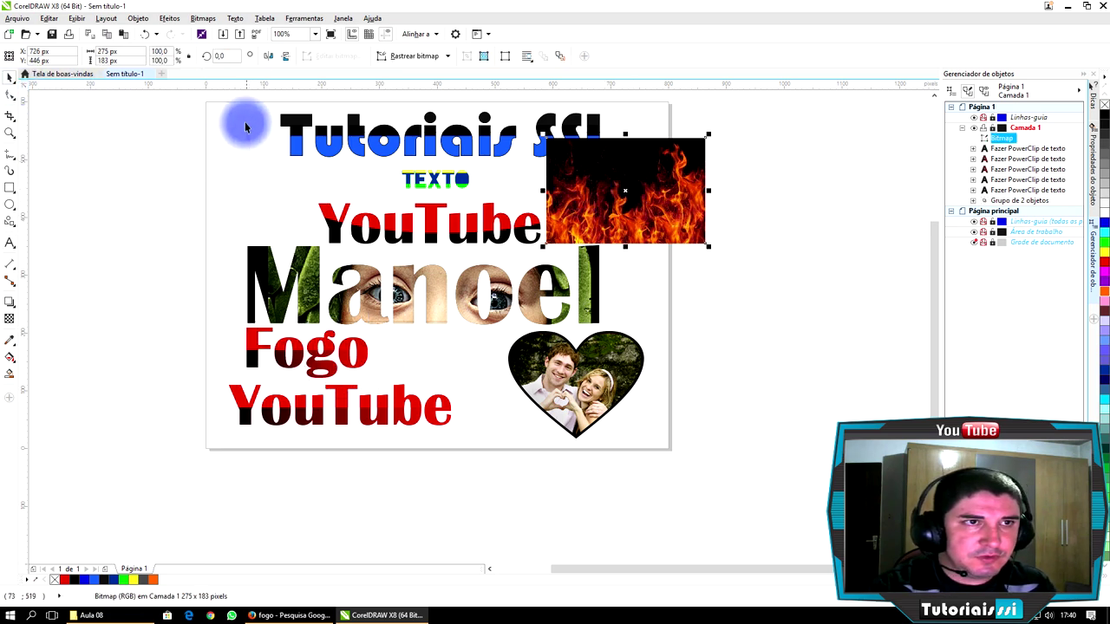
left_click(141, 18)
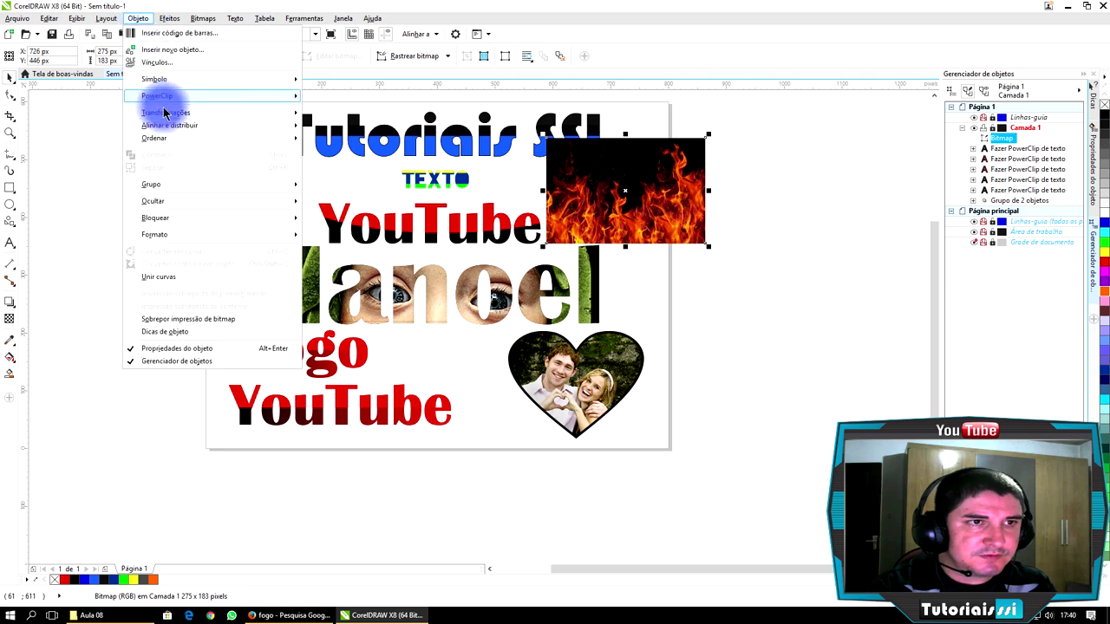
mouse_move(154, 96)
left_click(322, 96)
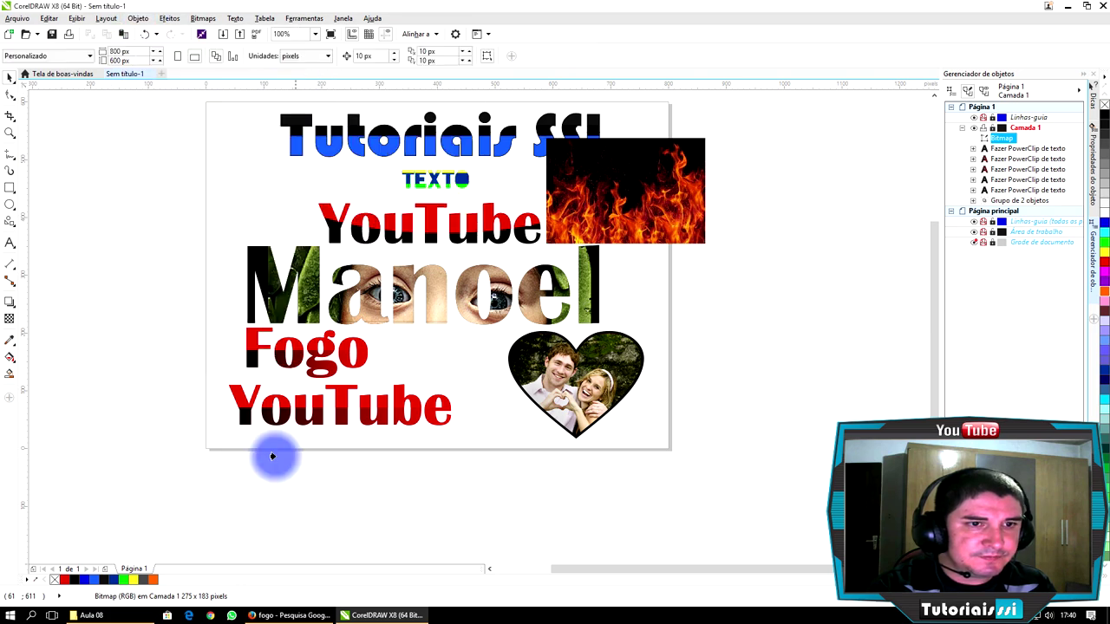
left_click(251, 342)
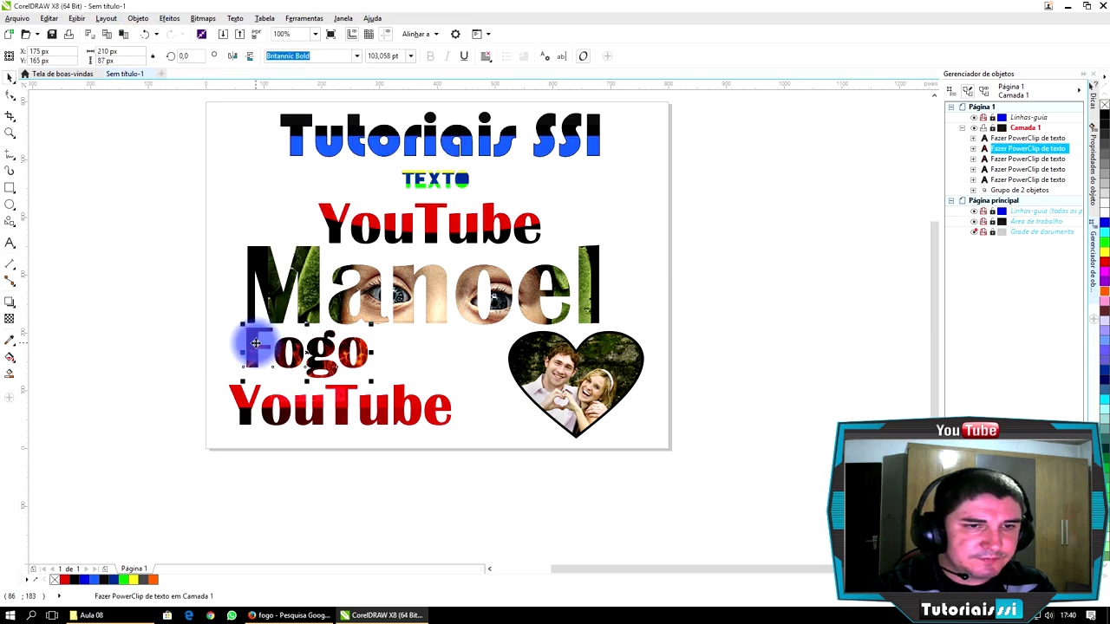
Edit the Fogo text's PowerClip contents and squash the fire bitmap vertically to about 81 px high around the lettering.
double_click(319, 364)
left_click(325, 390)
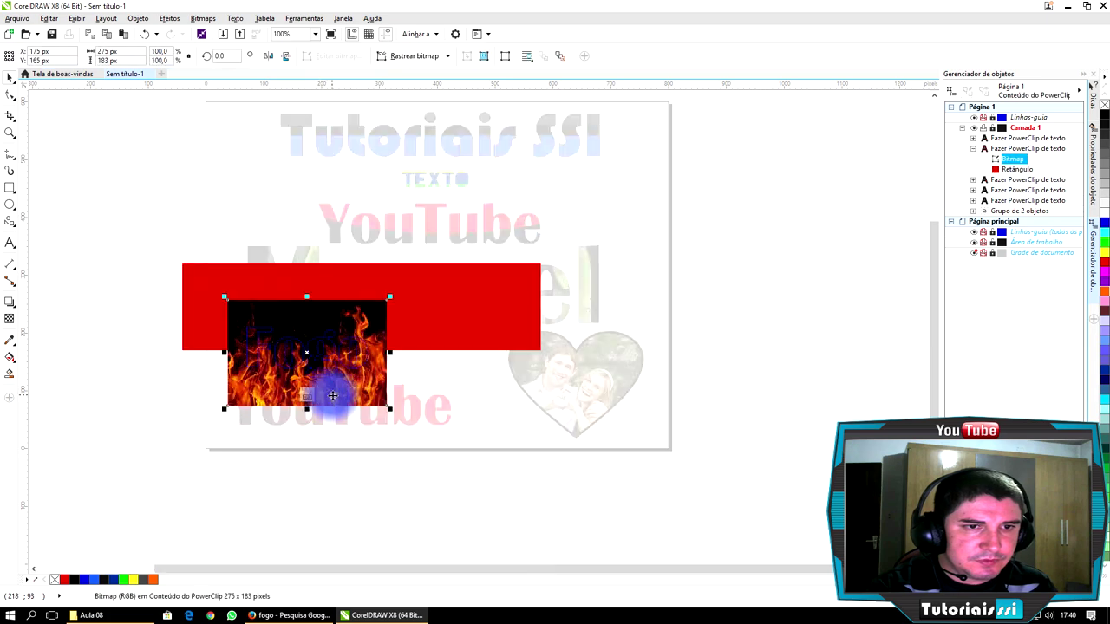
left_click_drag(306, 407, 306, 377)
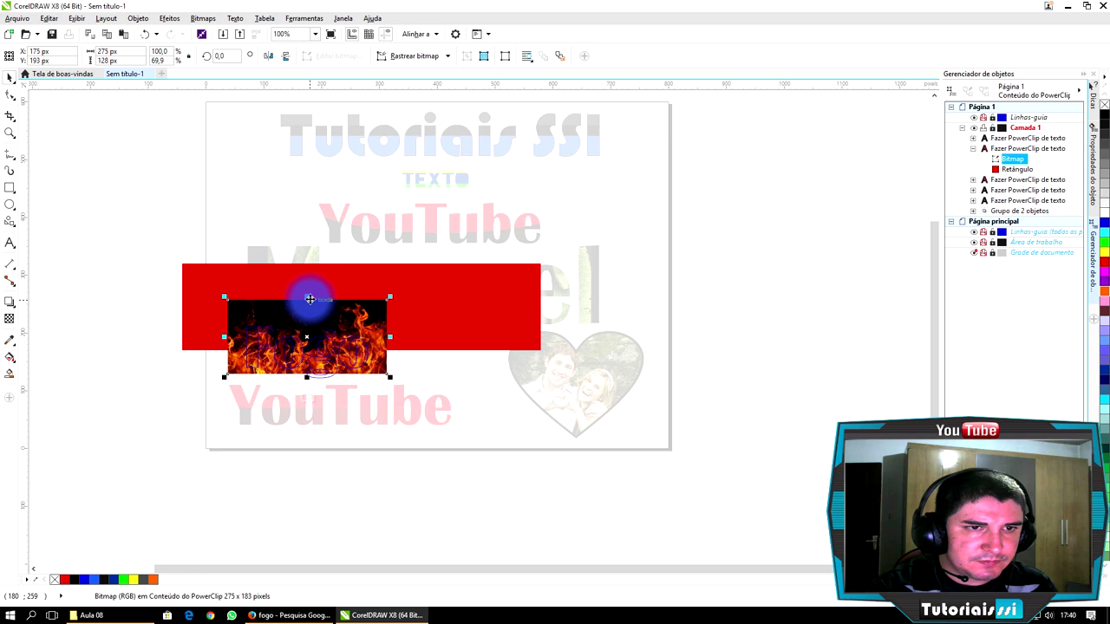
left_click_drag(307, 298, 307, 327)
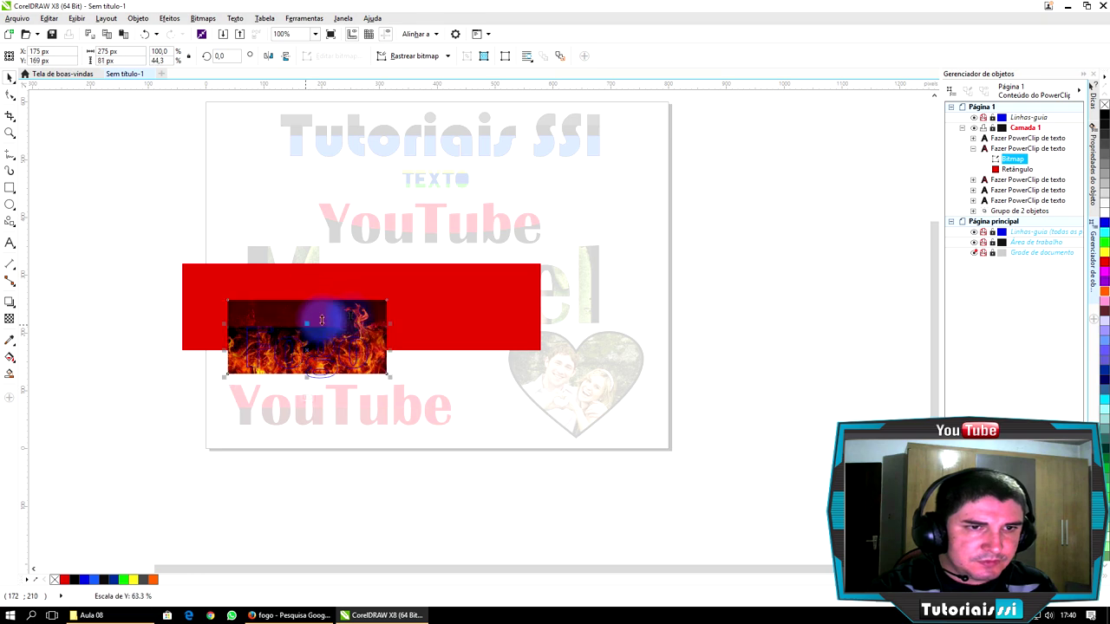
Delete the red rectangle from the Fogo PowerClip contents, stretch the fire bitmap slightly downward and finish editing the contents.
left_click(435, 284)
key("Delete")
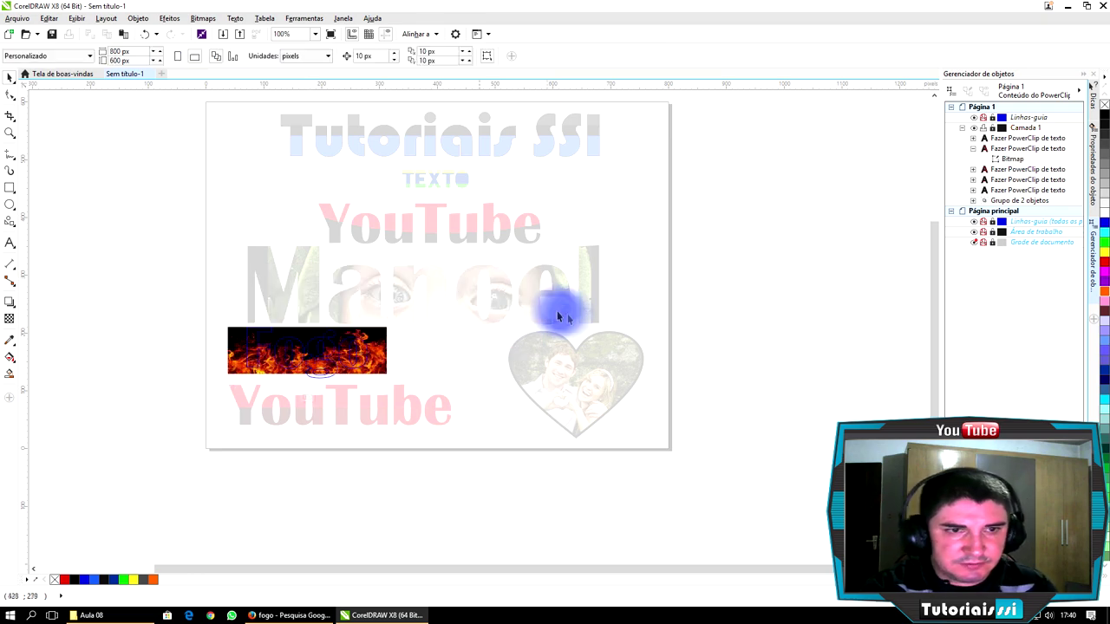
left_click(359, 368)
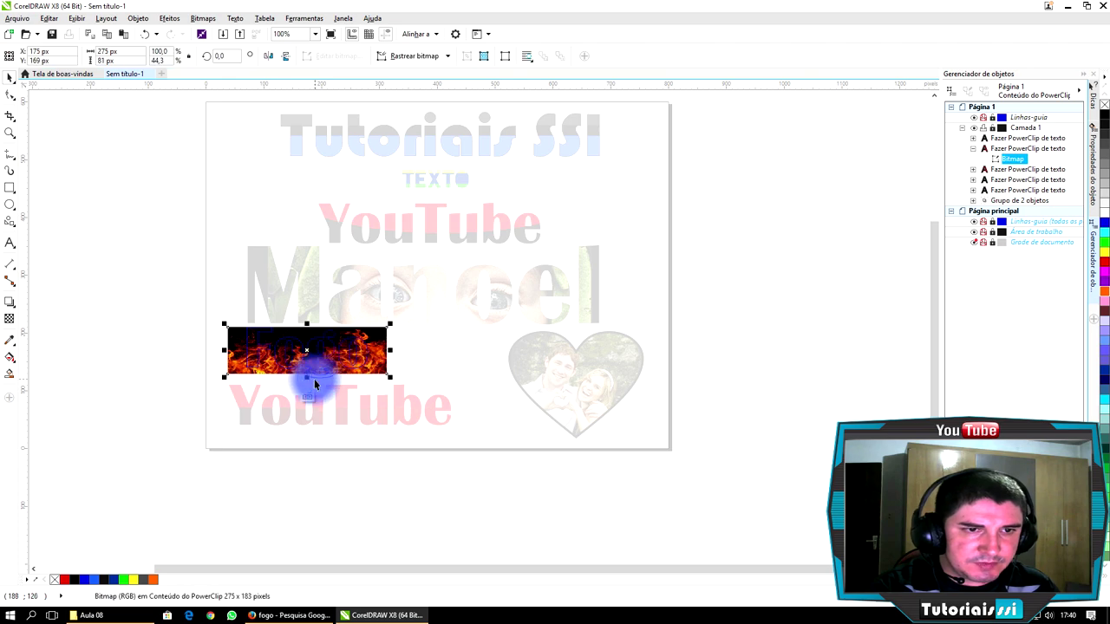
left_click_drag(307, 379, 308, 387)
left_click(719, 250)
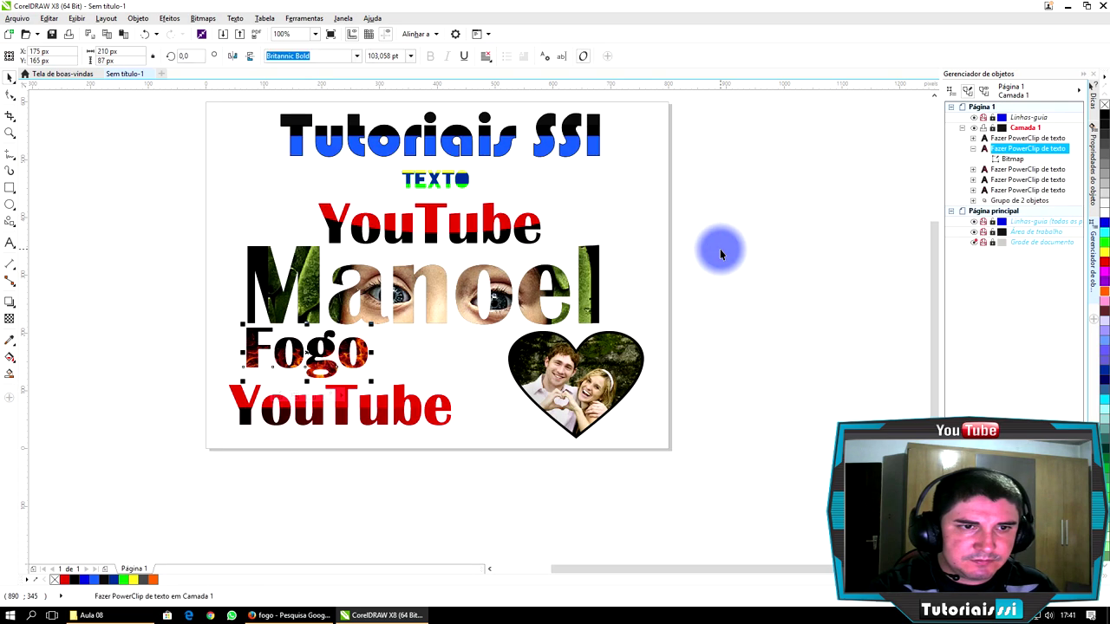
Examine the fire fill in the Fogo text up close and review the whole page.
scroll(328, 355, "up", 2)
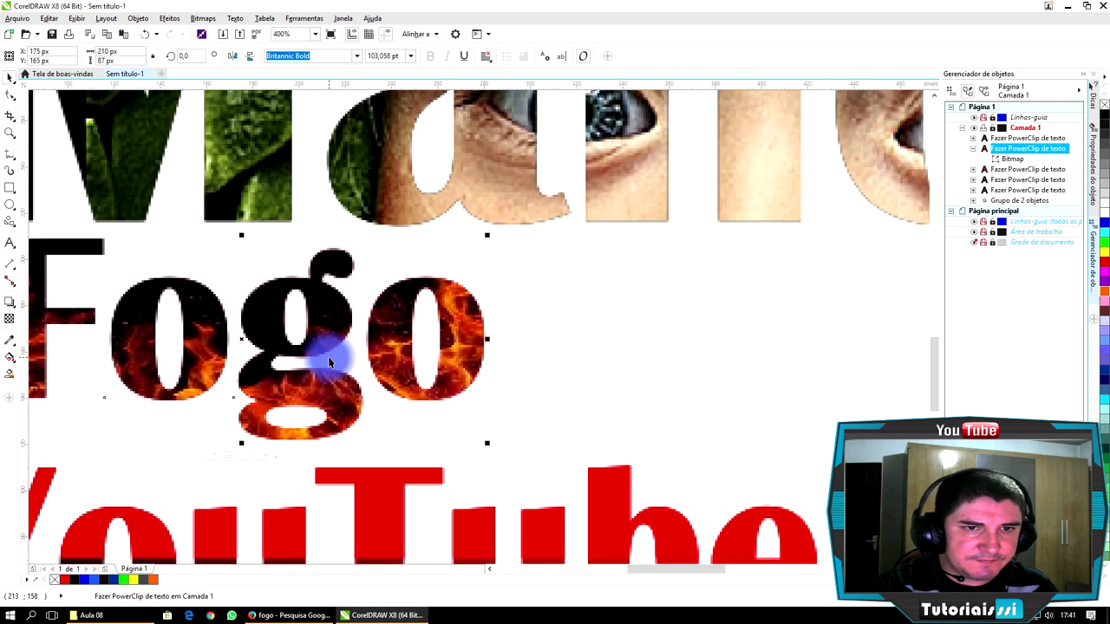
scroll(329, 362, "down", 1)
left_click(441, 359)
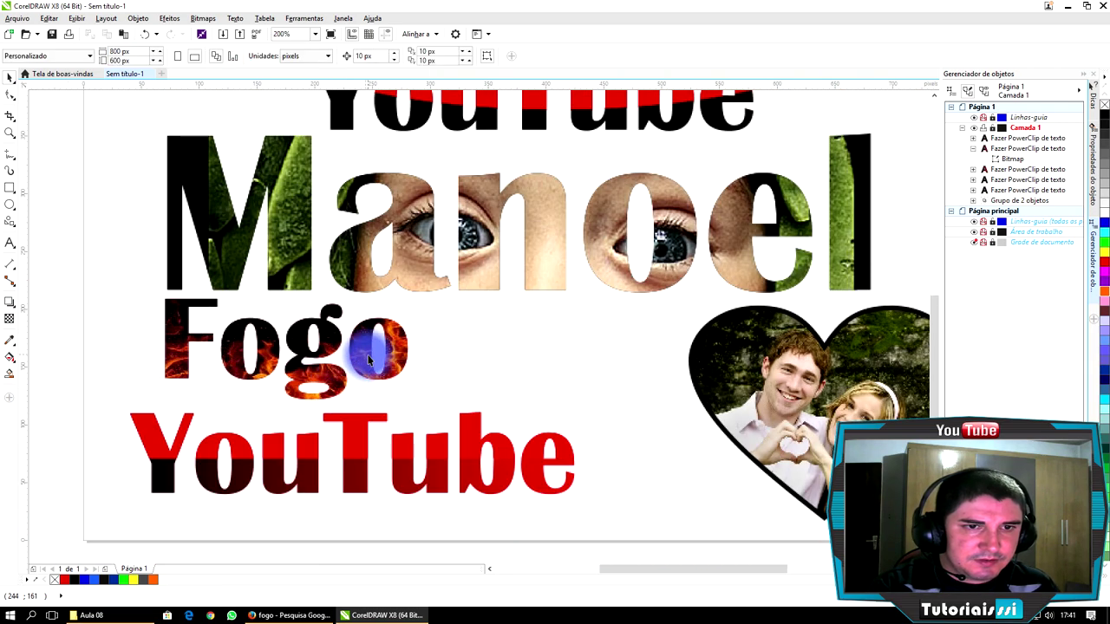
scroll(368, 360, "down", 2)
scroll(576, 340, "up", 1)
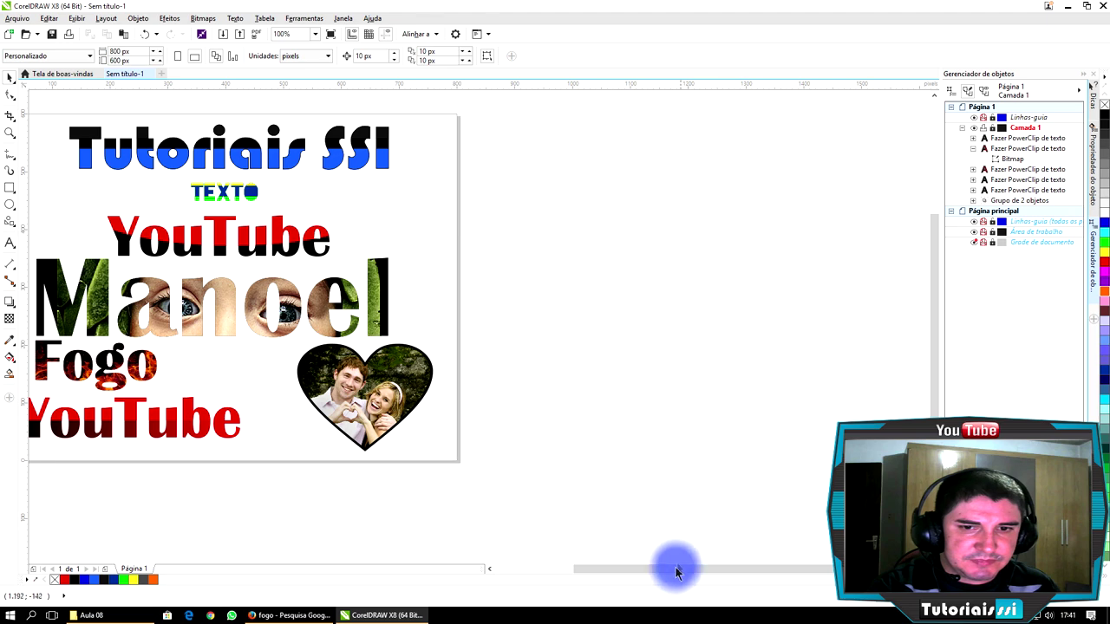
left_click_drag(675, 570, 636, 566)
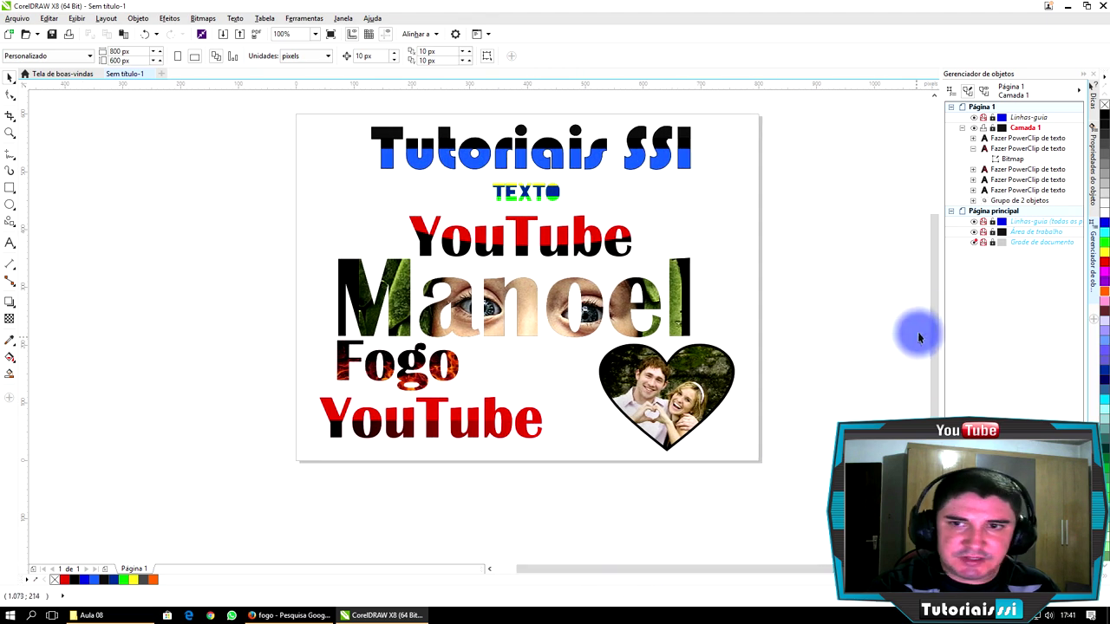
left_click_drag(931, 310, 931, 298)
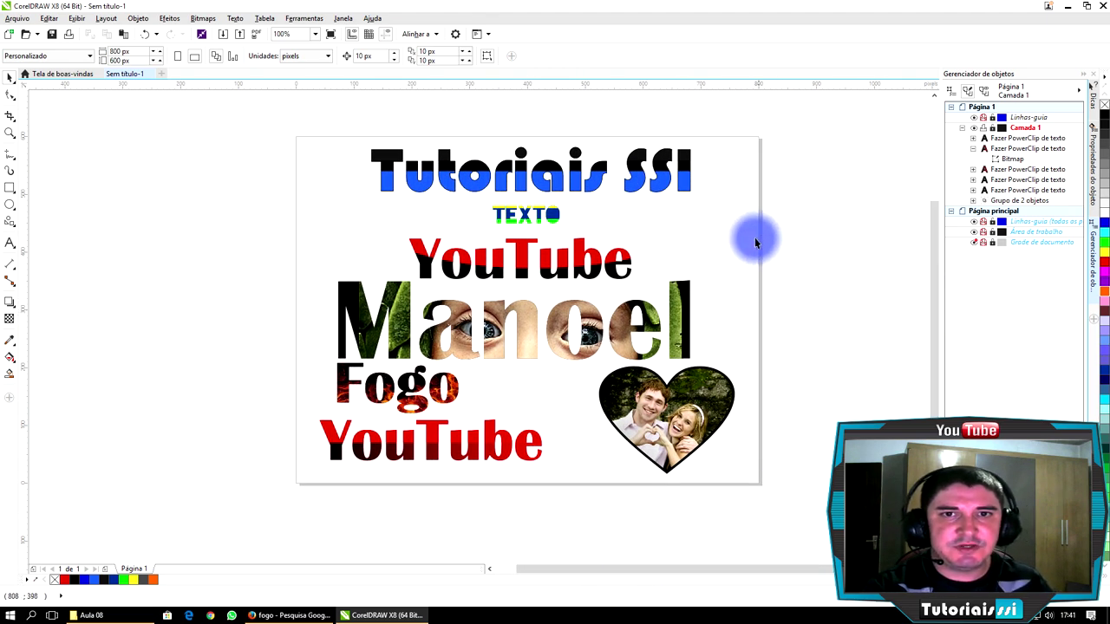